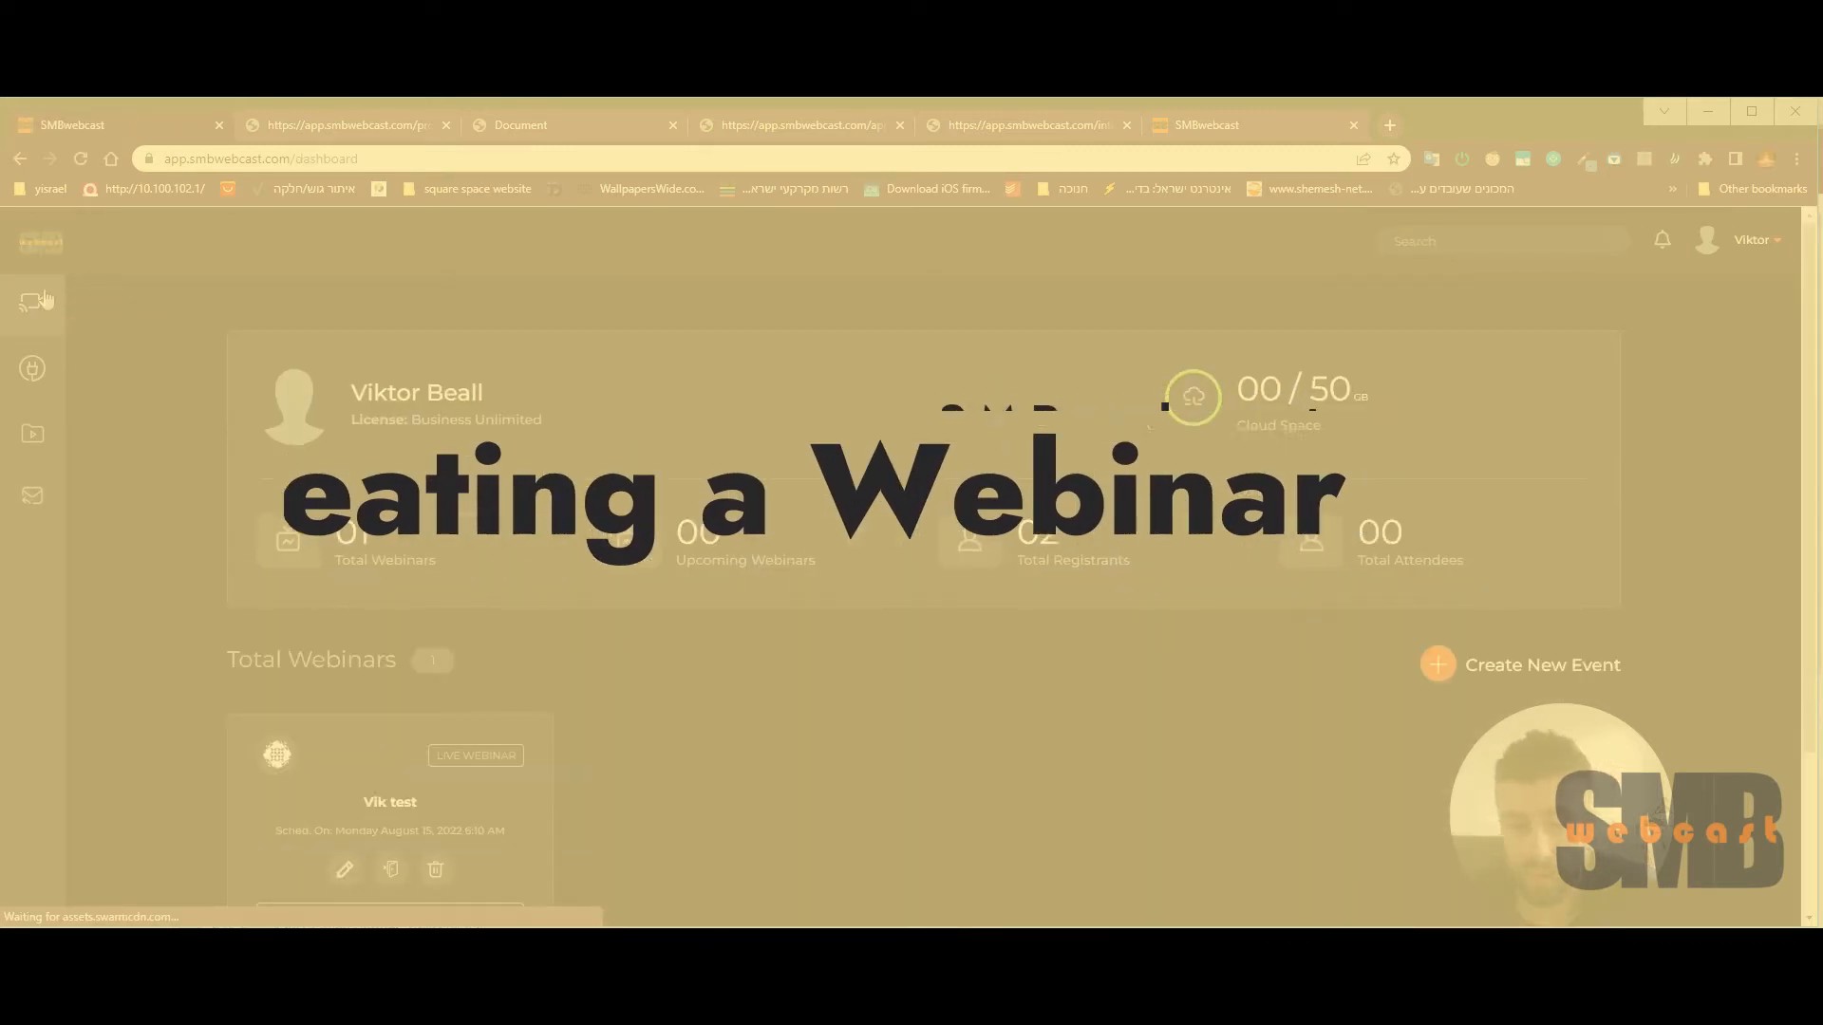
# Step: Start a new live webinar event and enter test1234 as its title
pyautogui.scroll(-3, 38, 302)
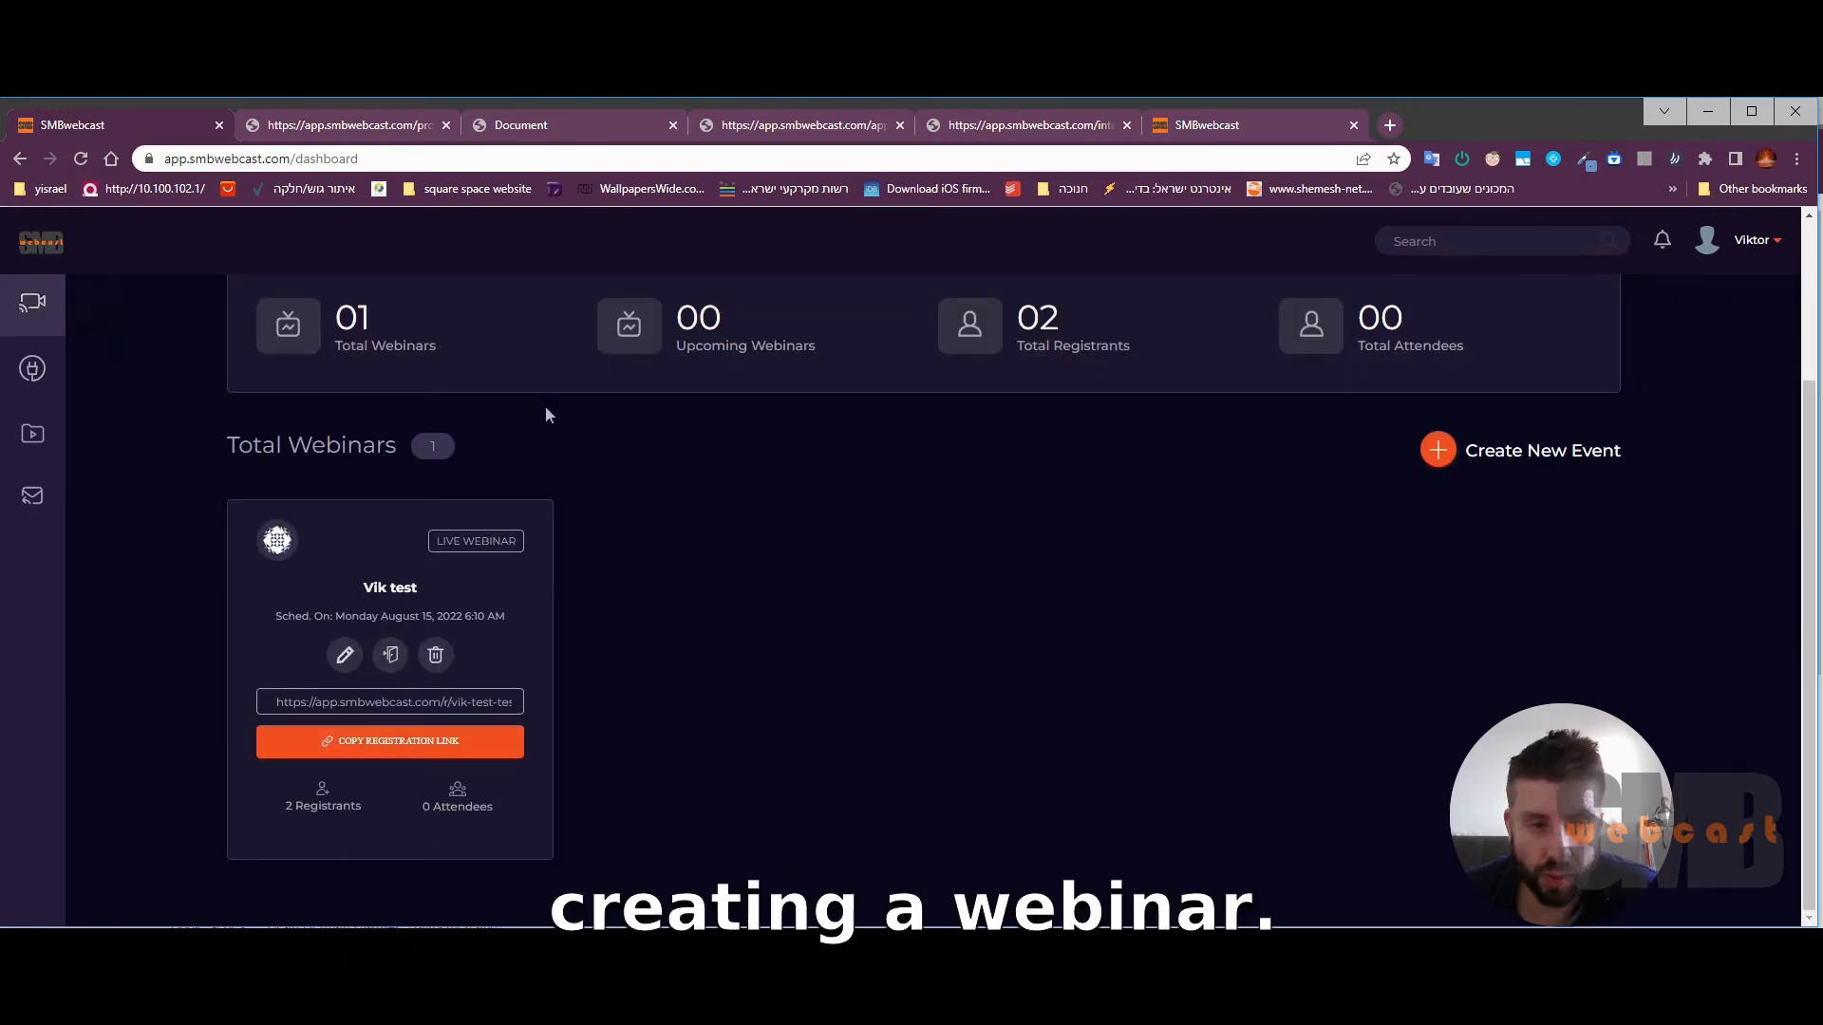
pyautogui.click(1507, 450)
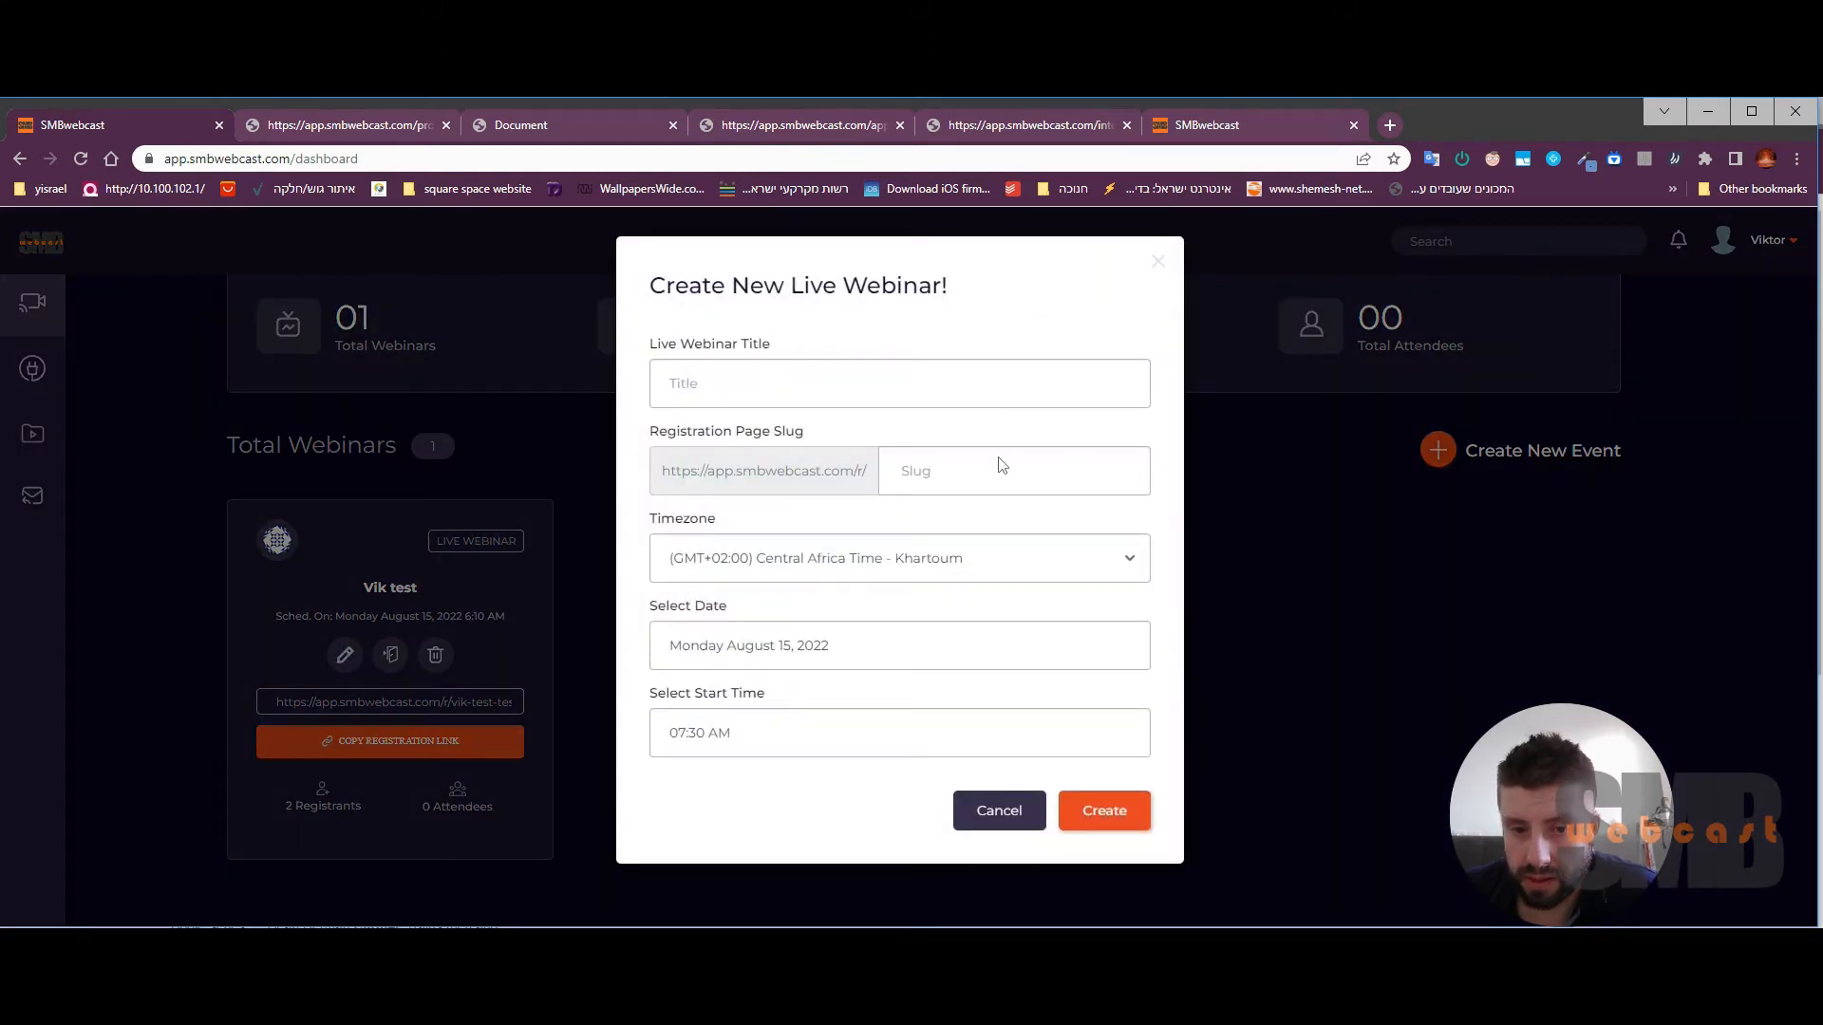
pyautogui.click(920, 396)
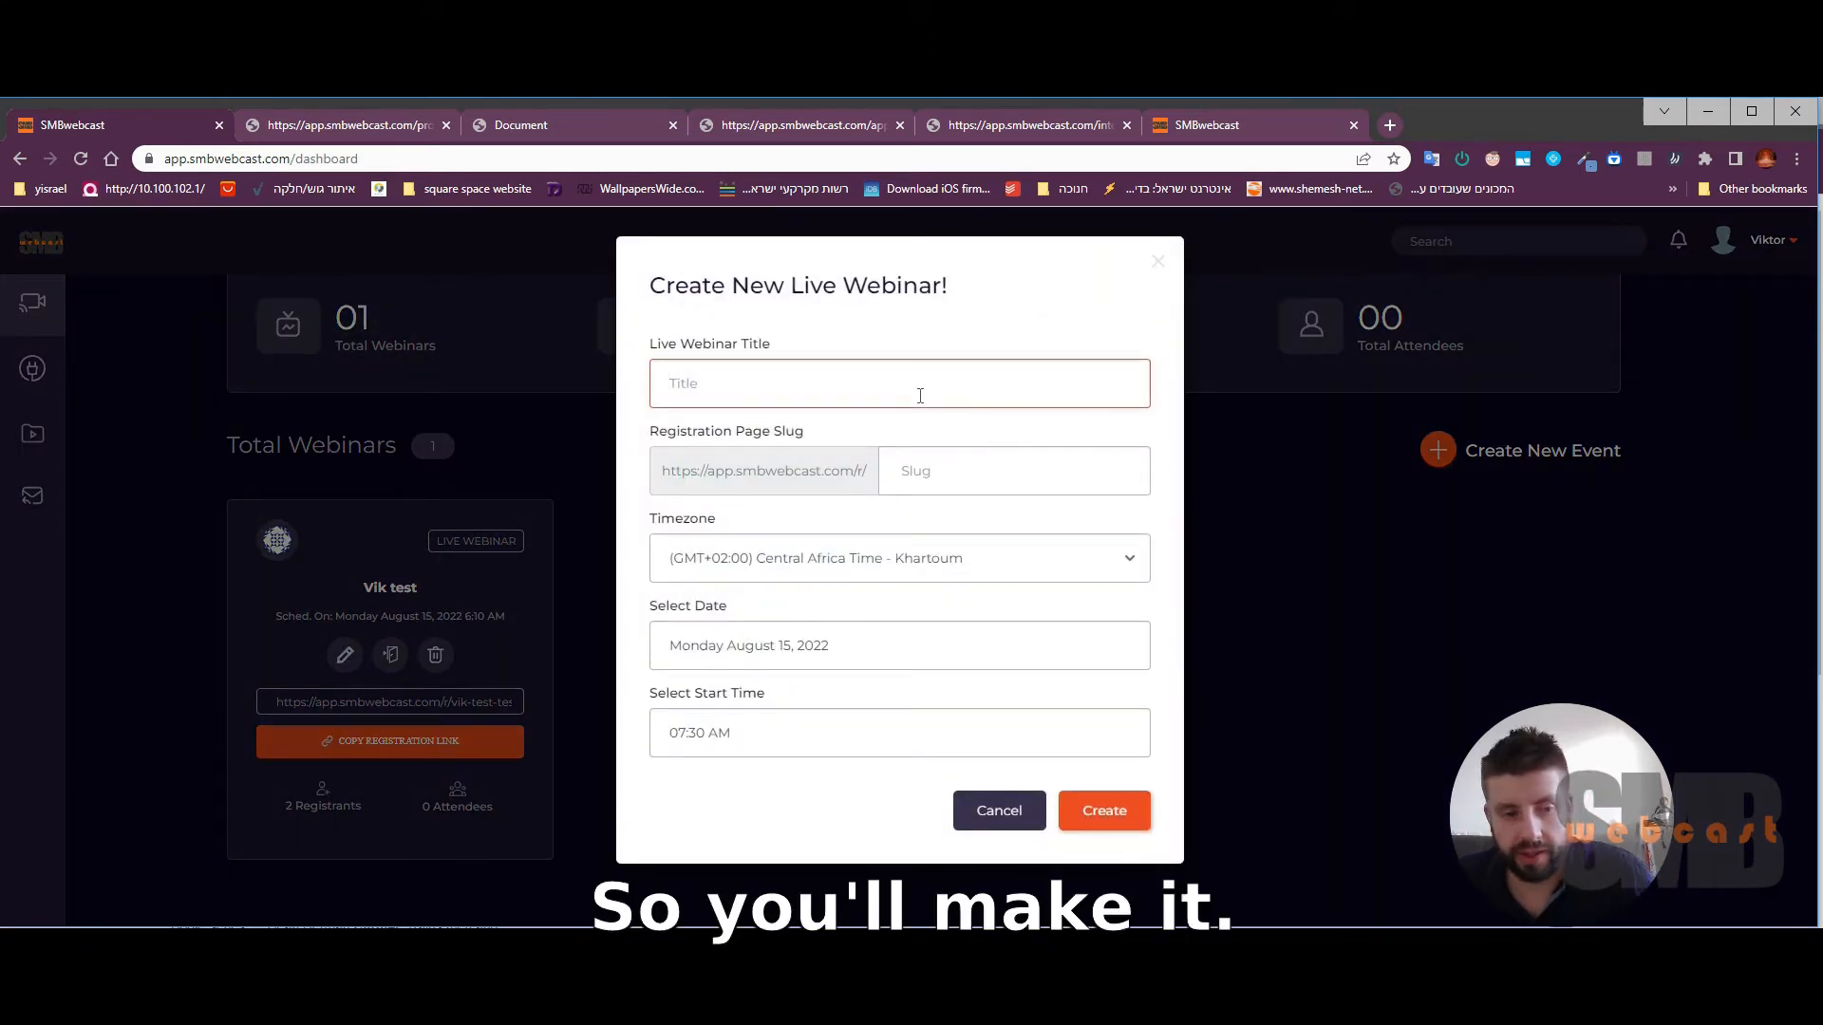
pyautogui.write('tesyt')
pyautogui.write('t123')
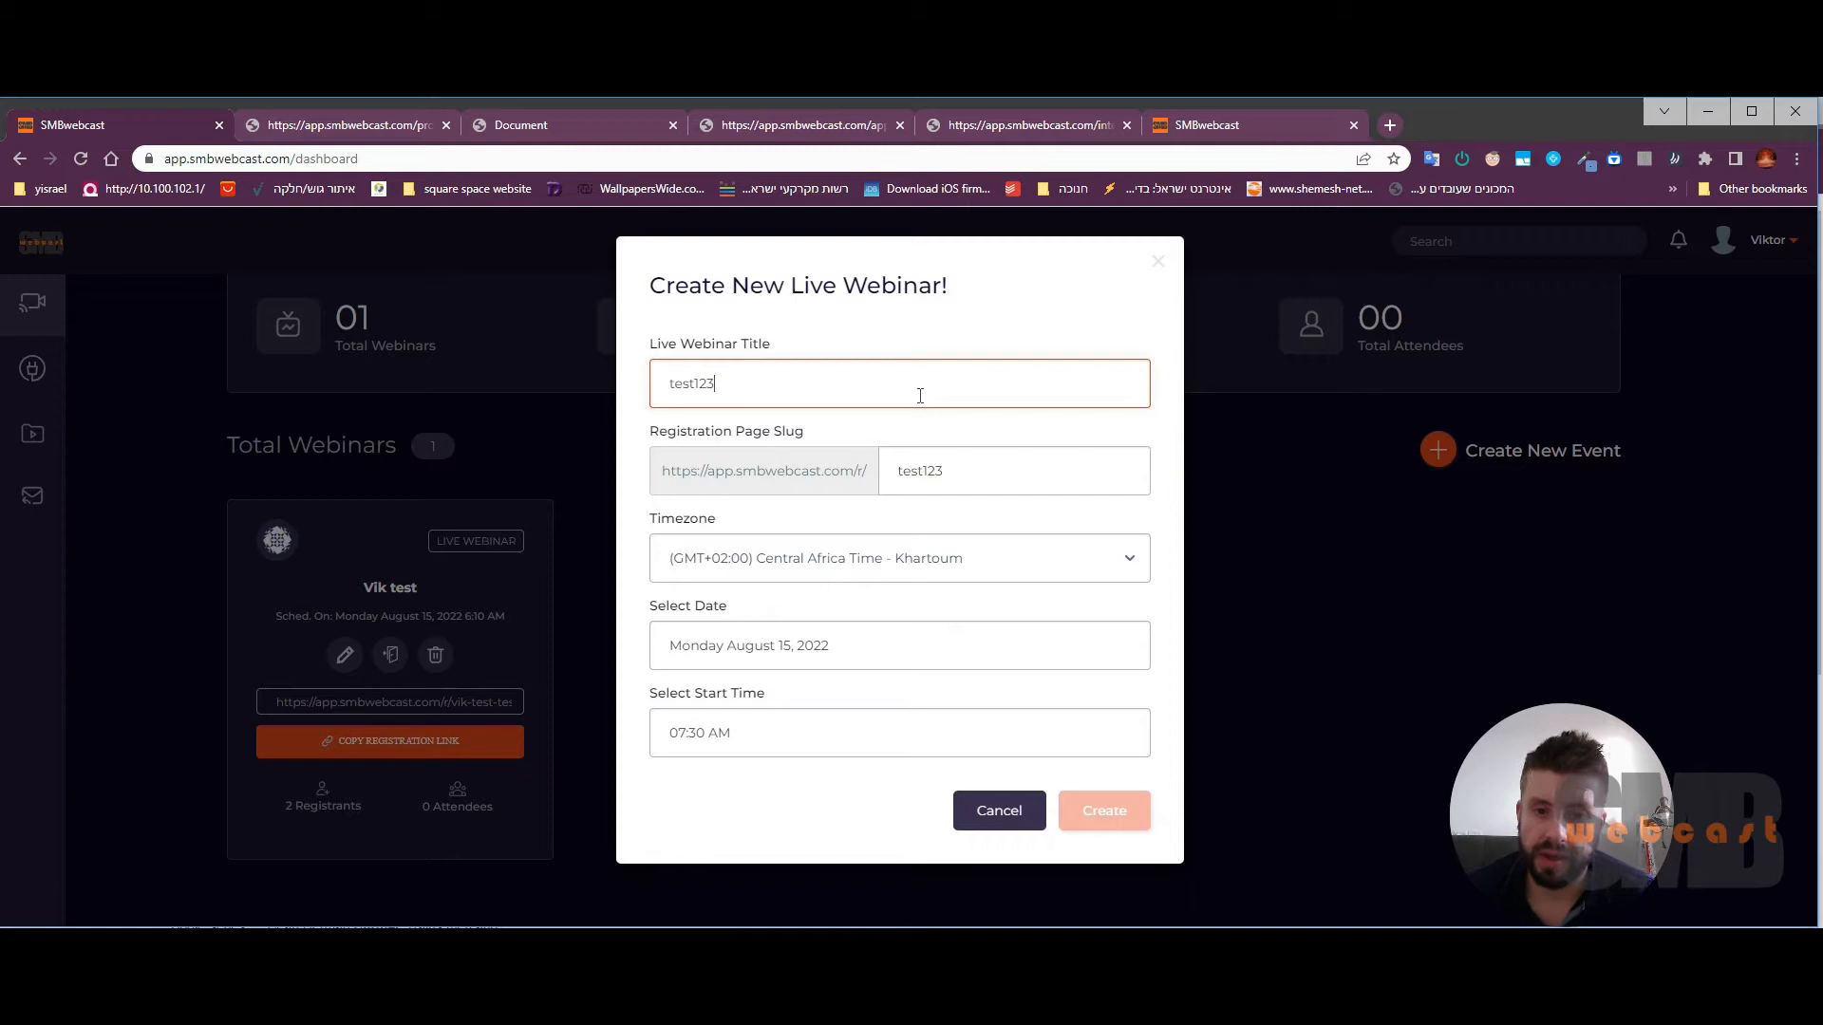
pyautogui.press('Tab')
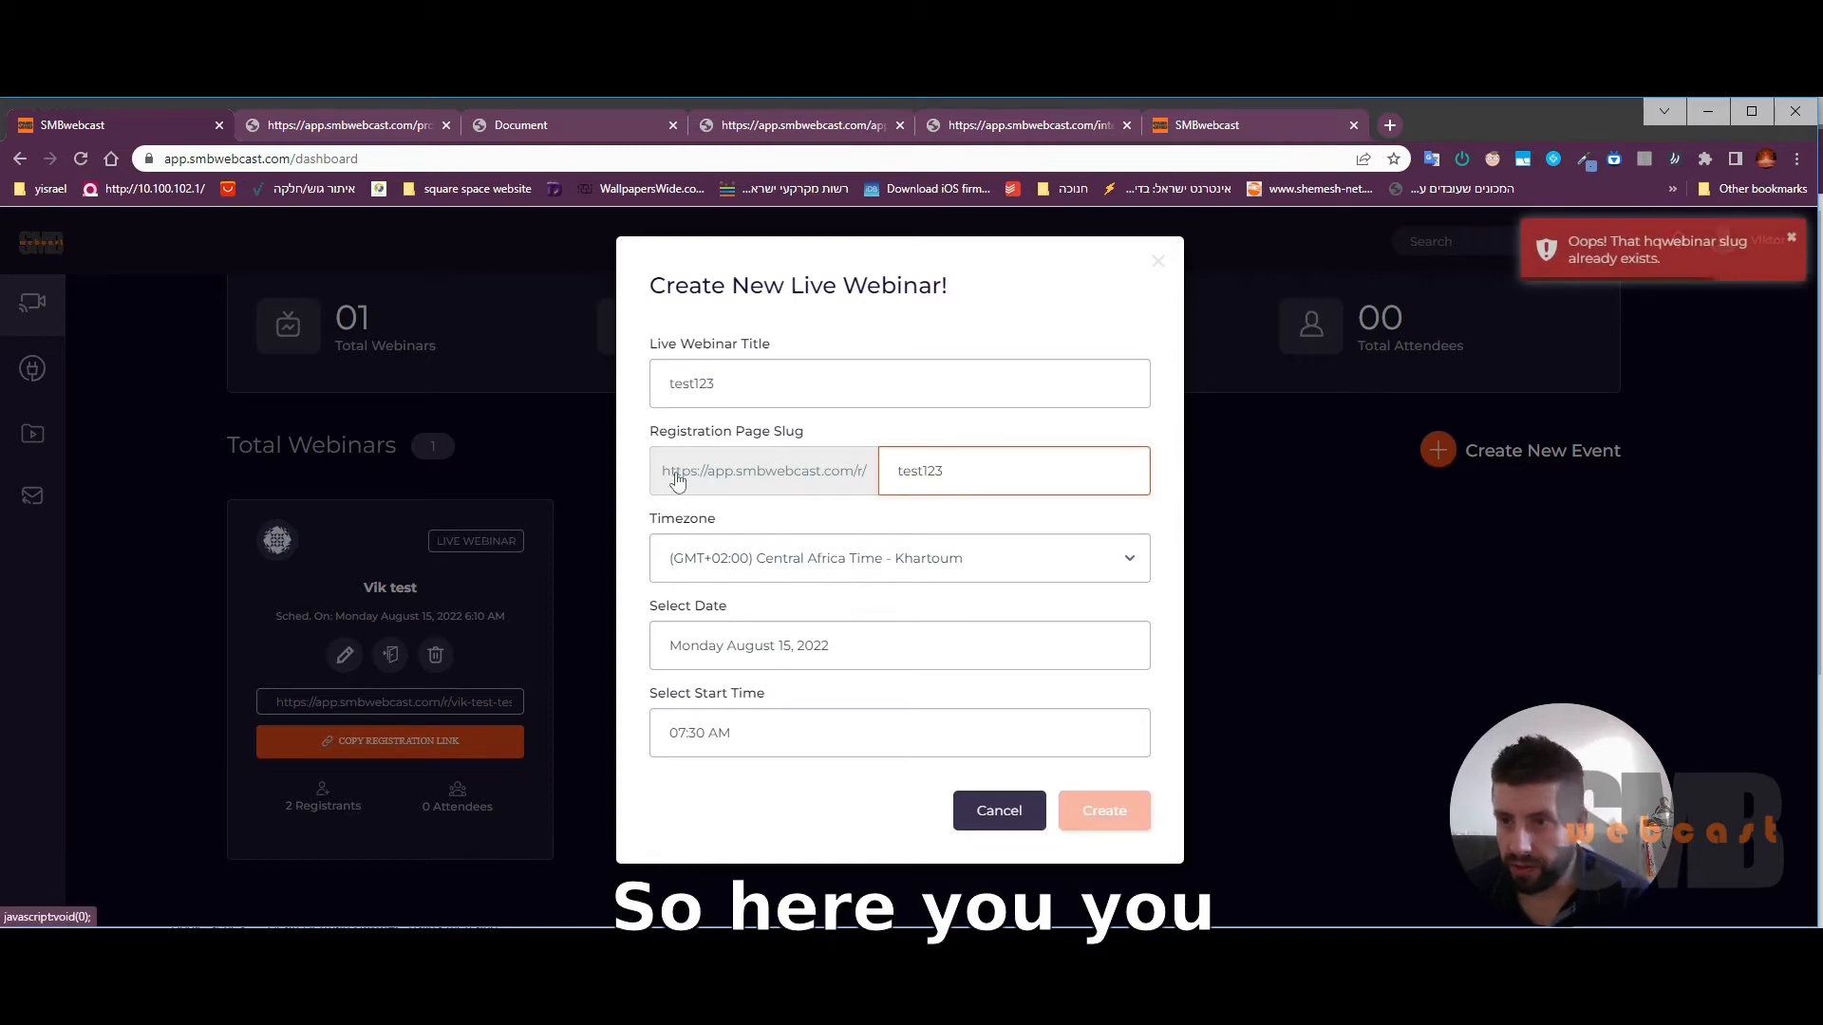
pyautogui.click(789, 399)
pyautogui.write('4')
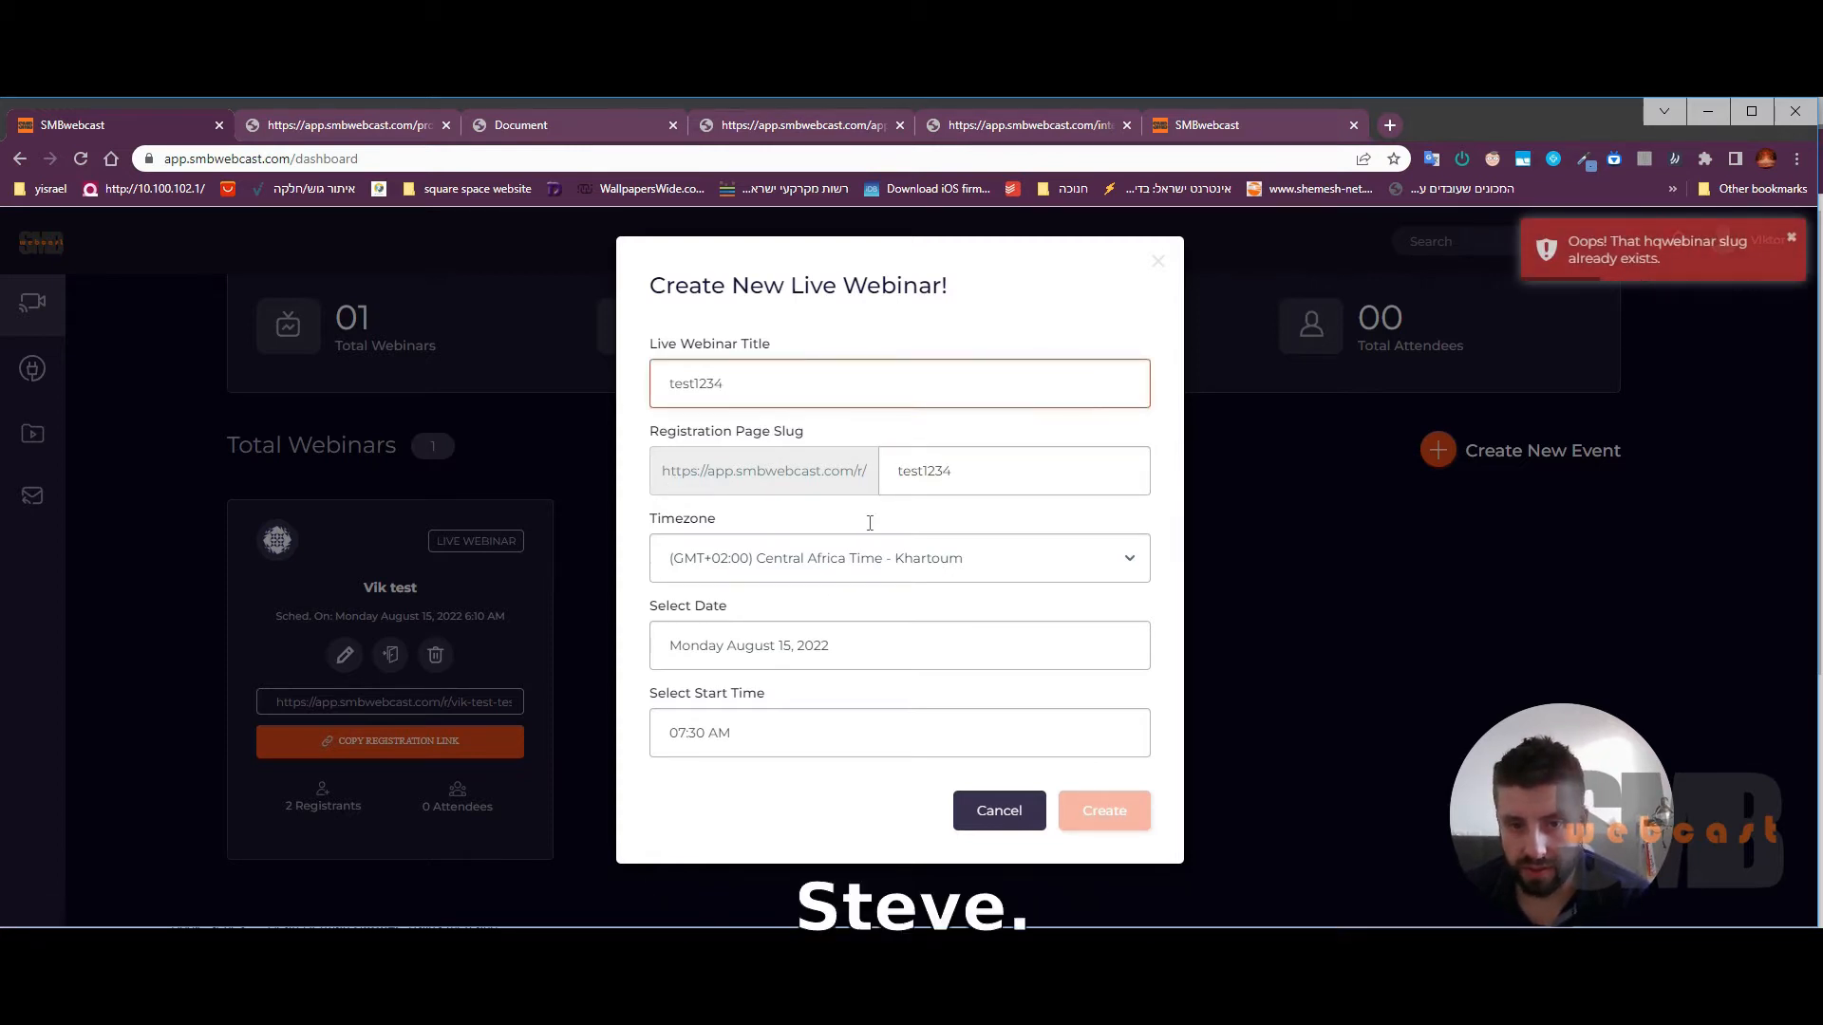
# Step: Replace the webinar's registration page slug with thisisunique
pyautogui.click(977, 487)
pyautogui.write('56')
pyautogui.moveTo(662, 475); pyautogui.dragTo(872, 476)
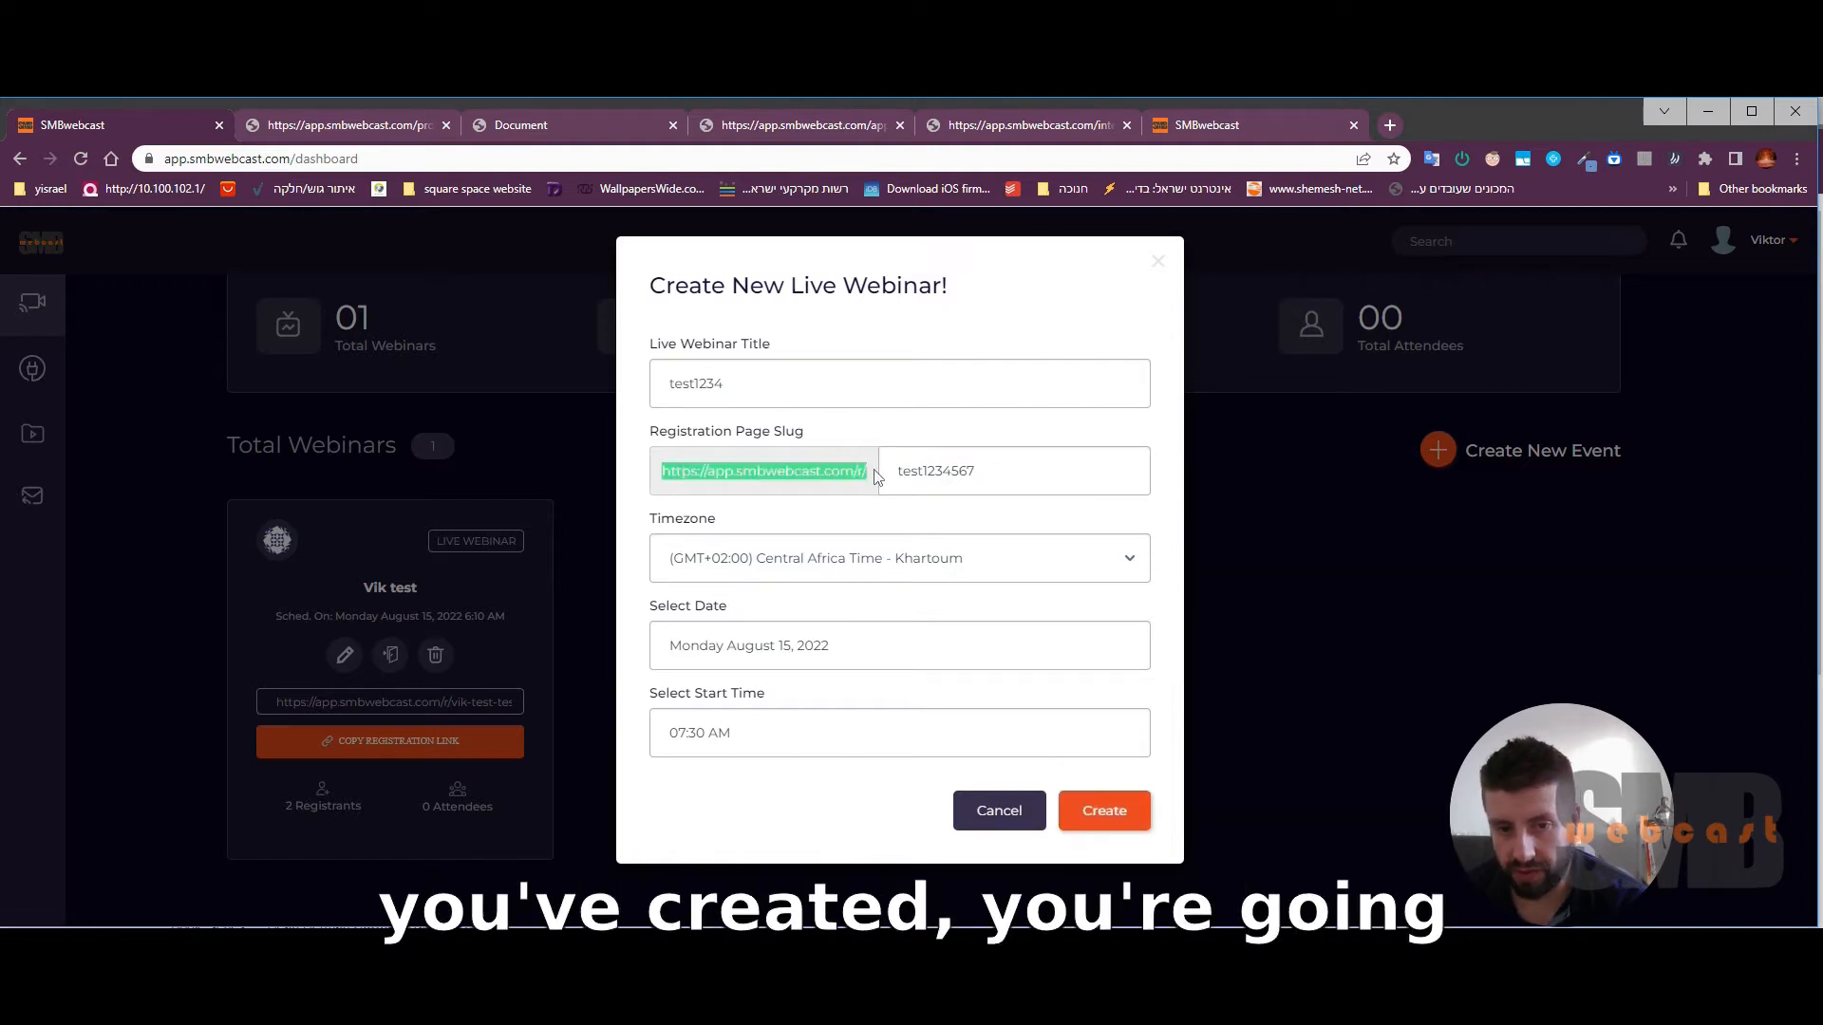
pyautogui.click(875, 474)
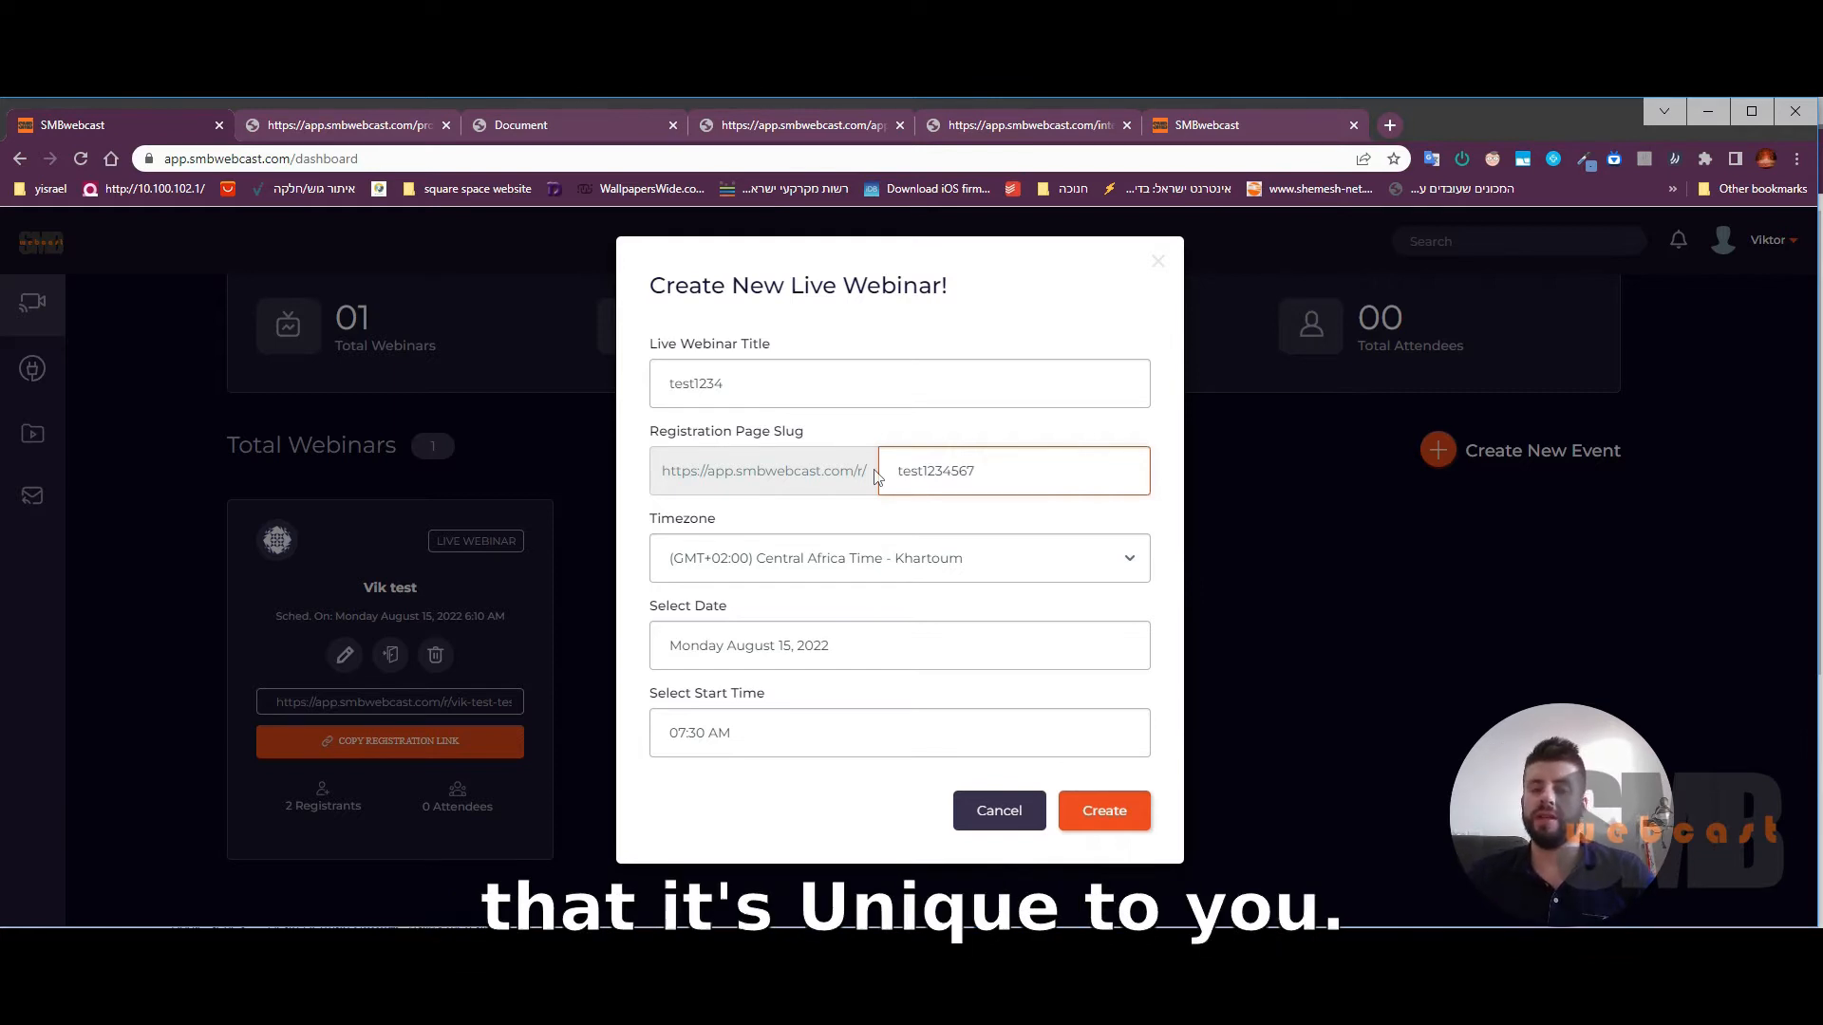
pyautogui.moveTo(875, 474); pyautogui.dragTo(805, 480)
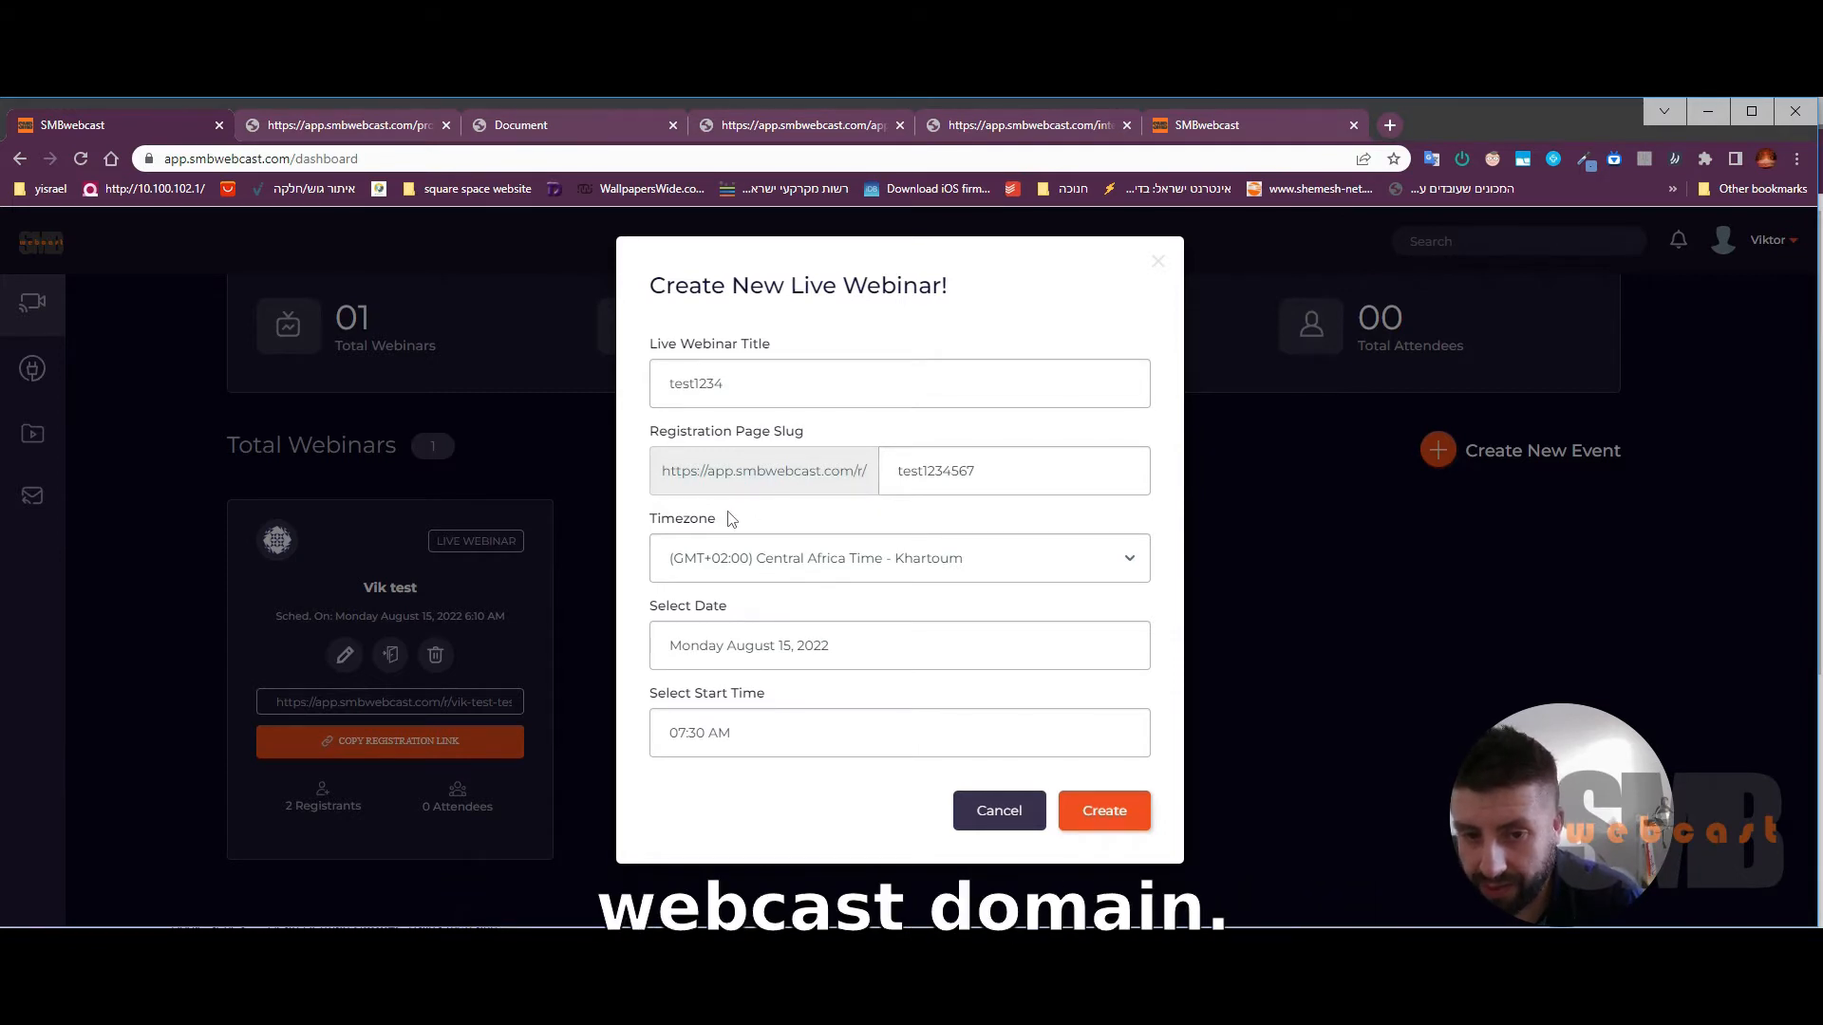
pyautogui.doubleClick(904, 479)
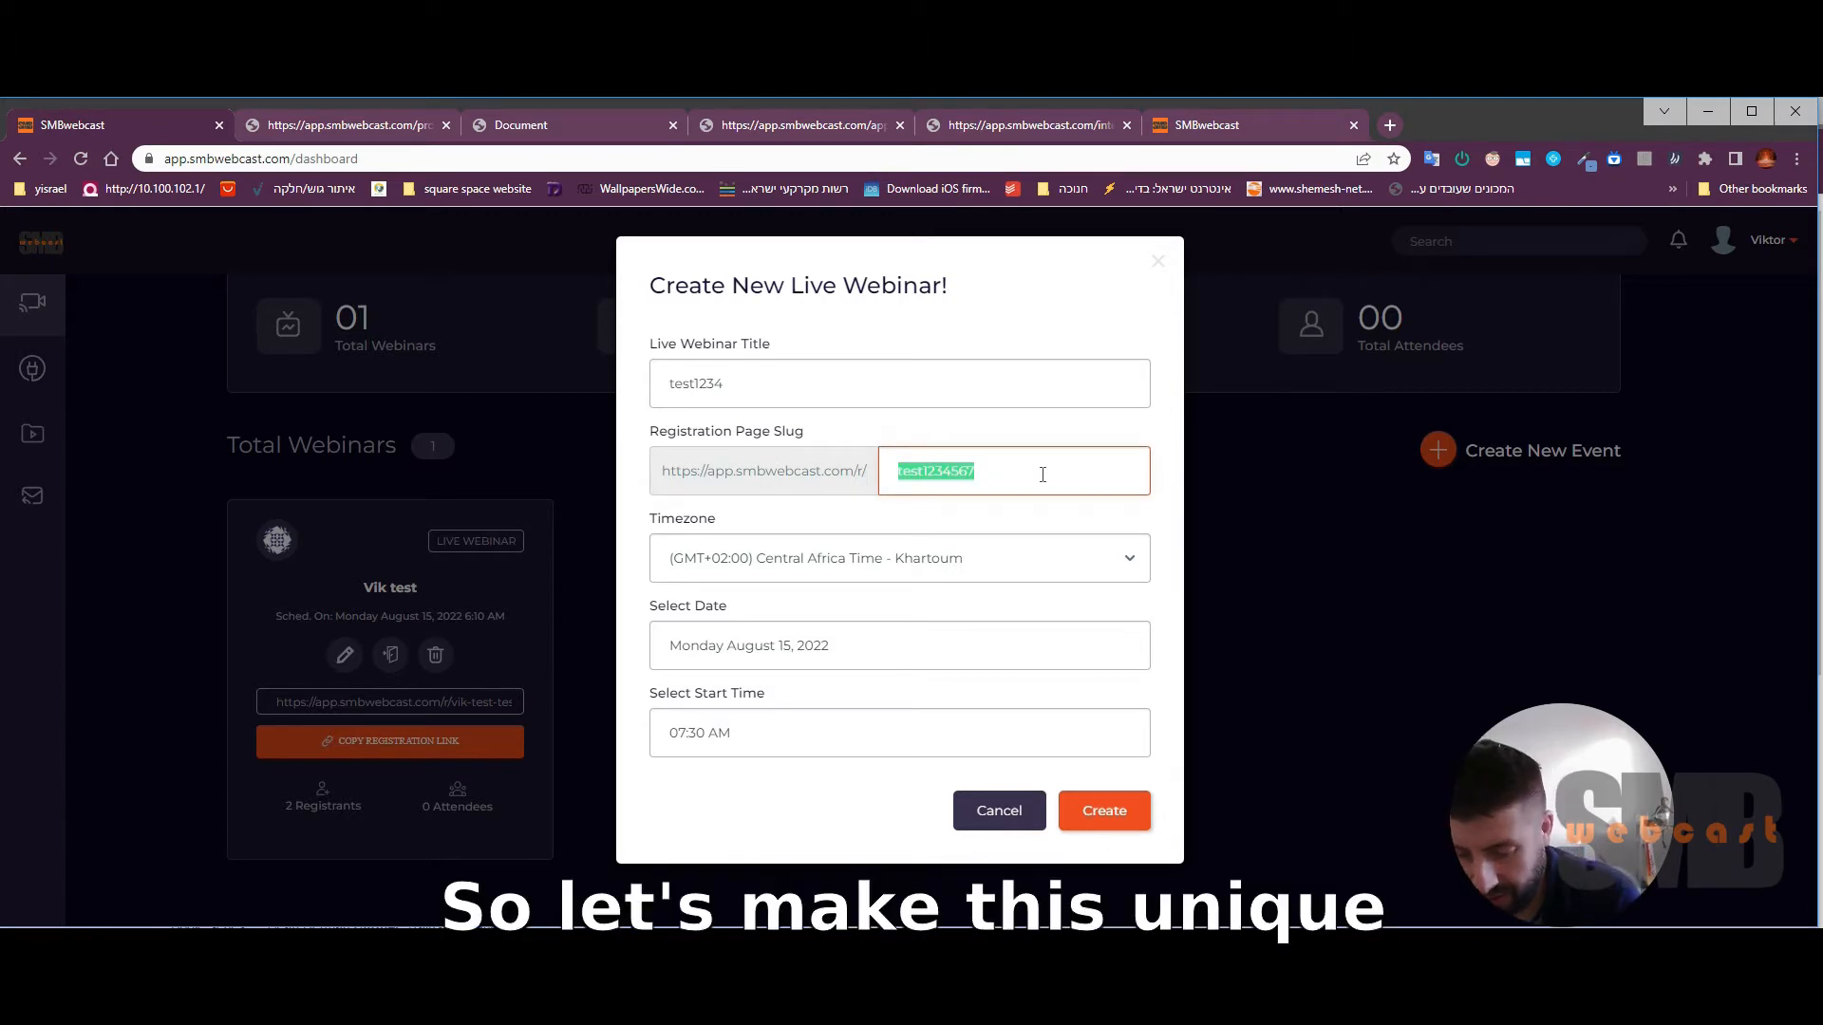
pyautogui.write('thisisunique')
# Step: Set the webinar's timezone to (GMT-08:00) Pacific Time - Los Angeles
pyautogui.click(896, 570)
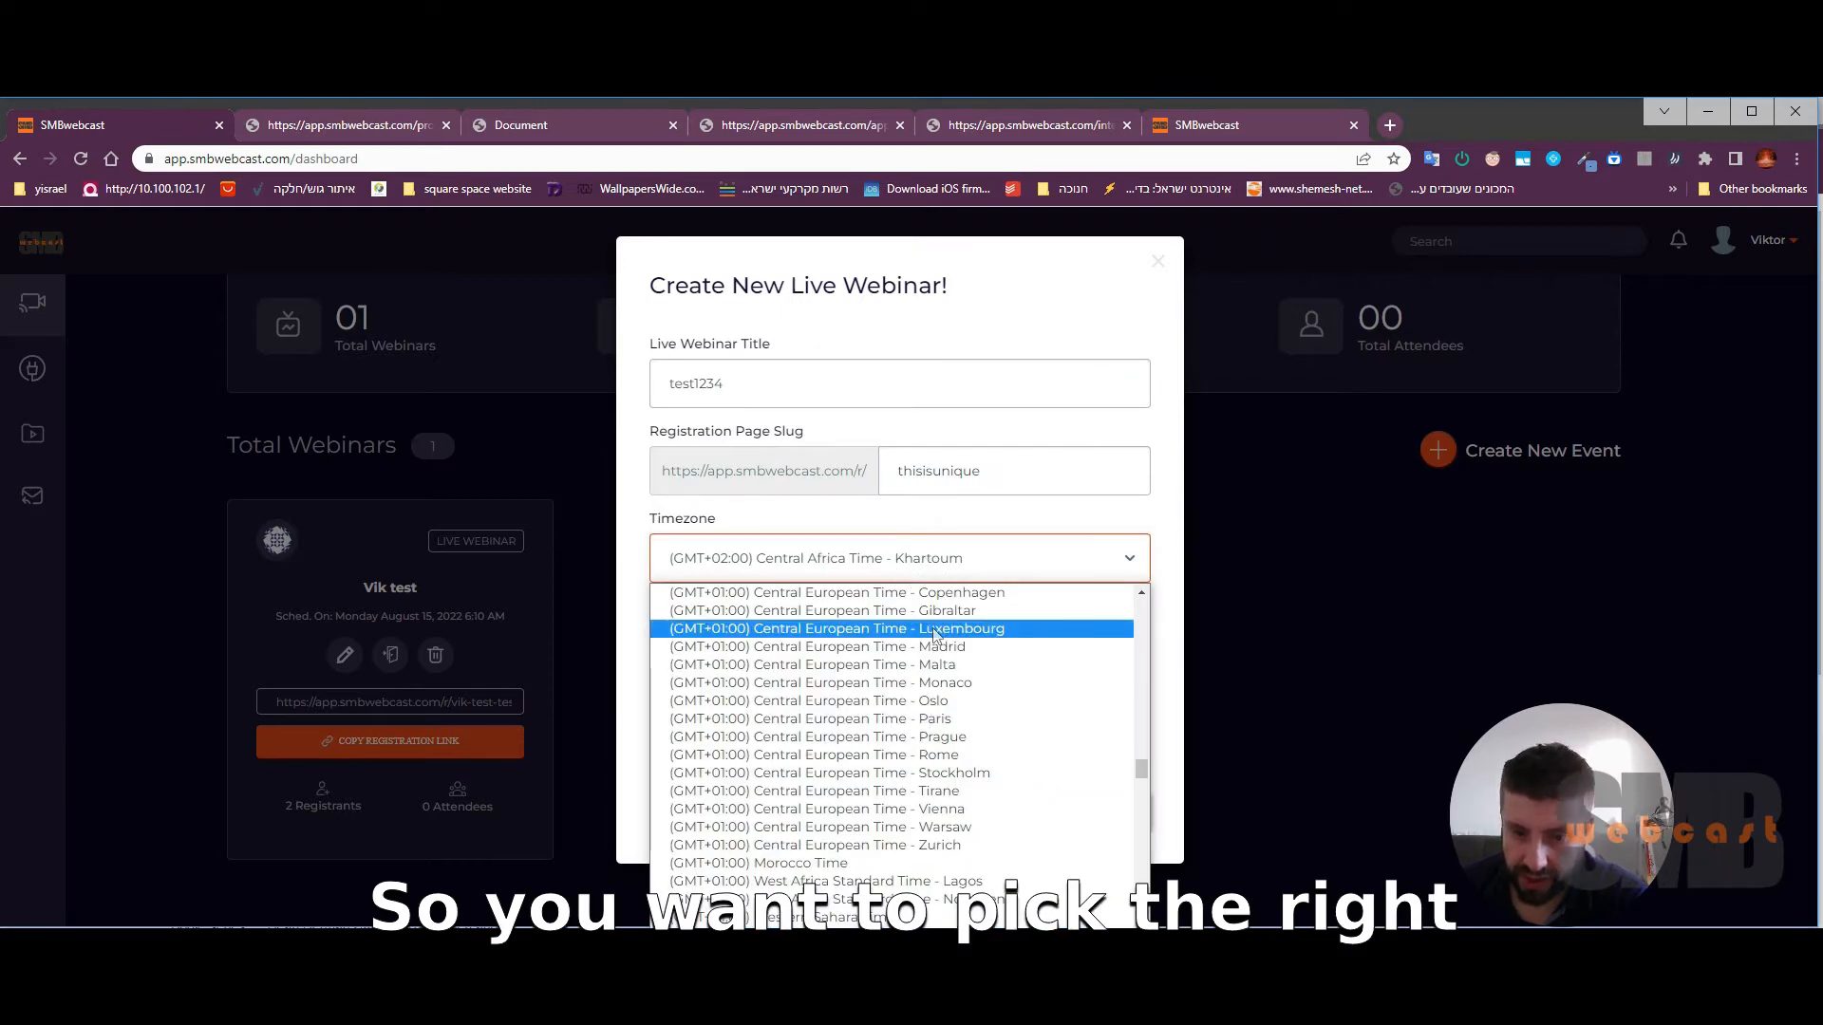
pyautogui.scroll(-3, 949, 688)
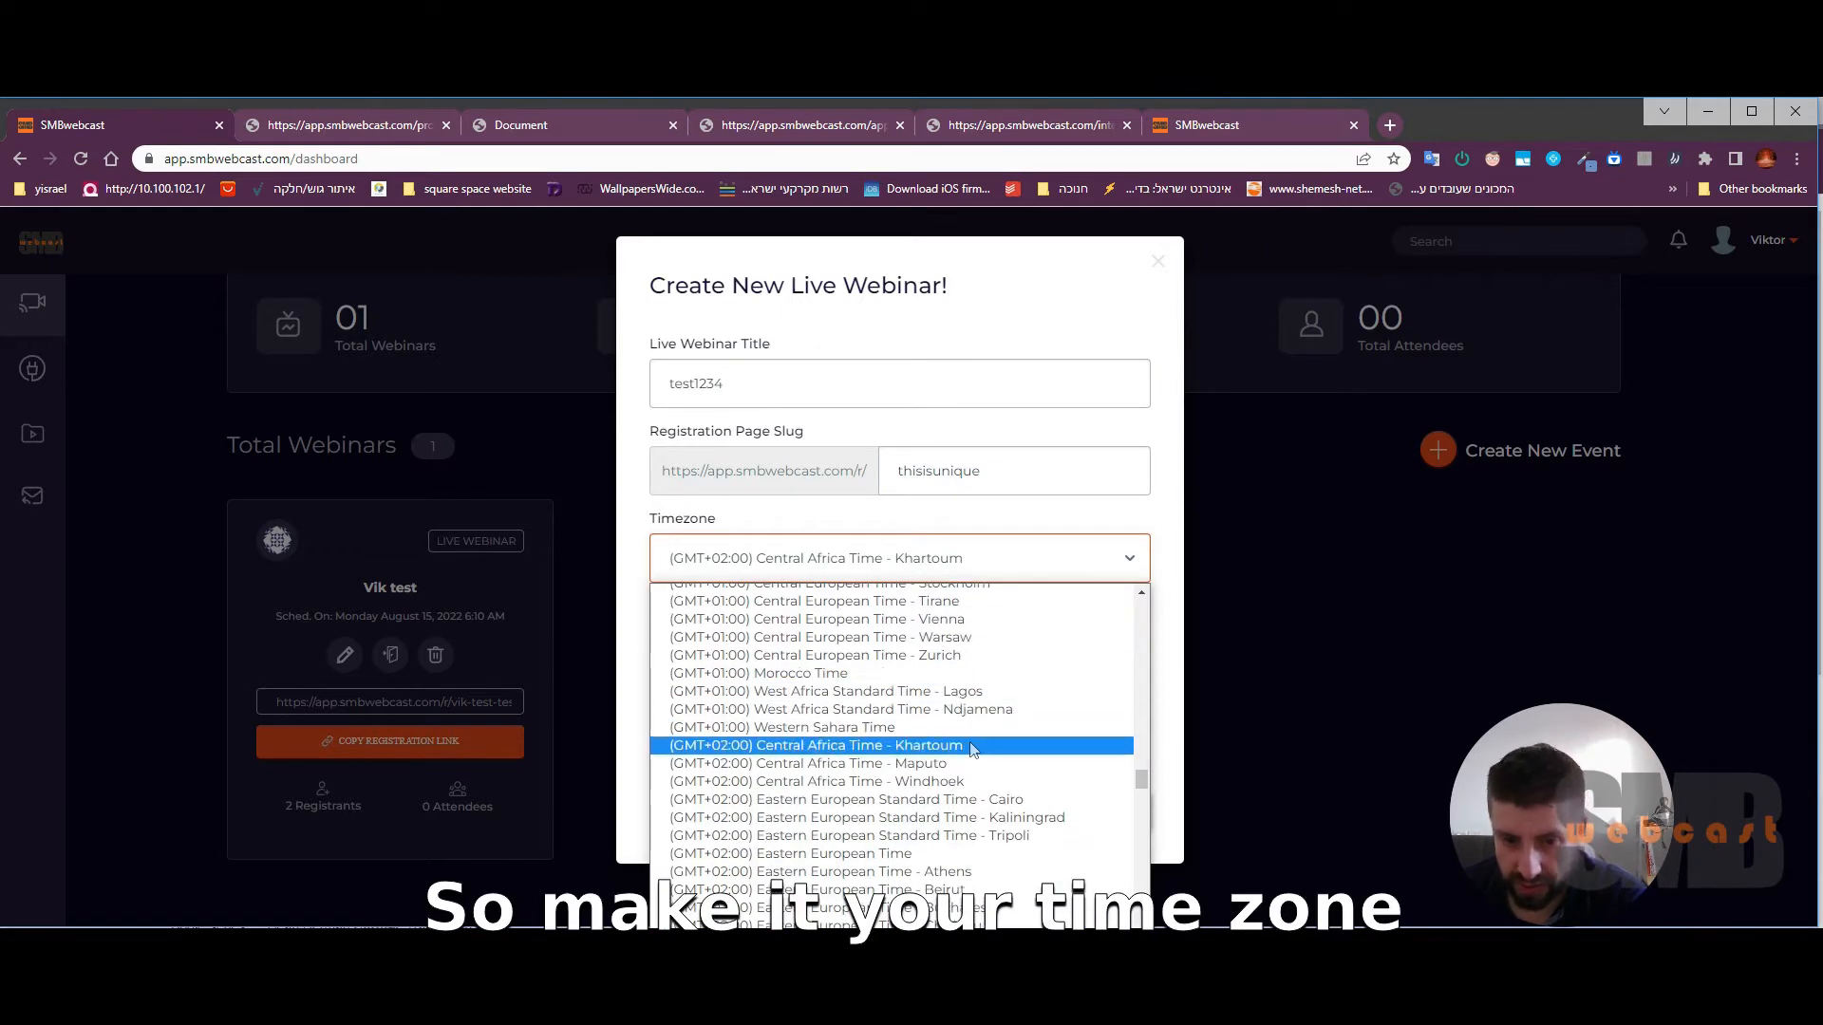
pyautogui.scroll(20, 964, 716)
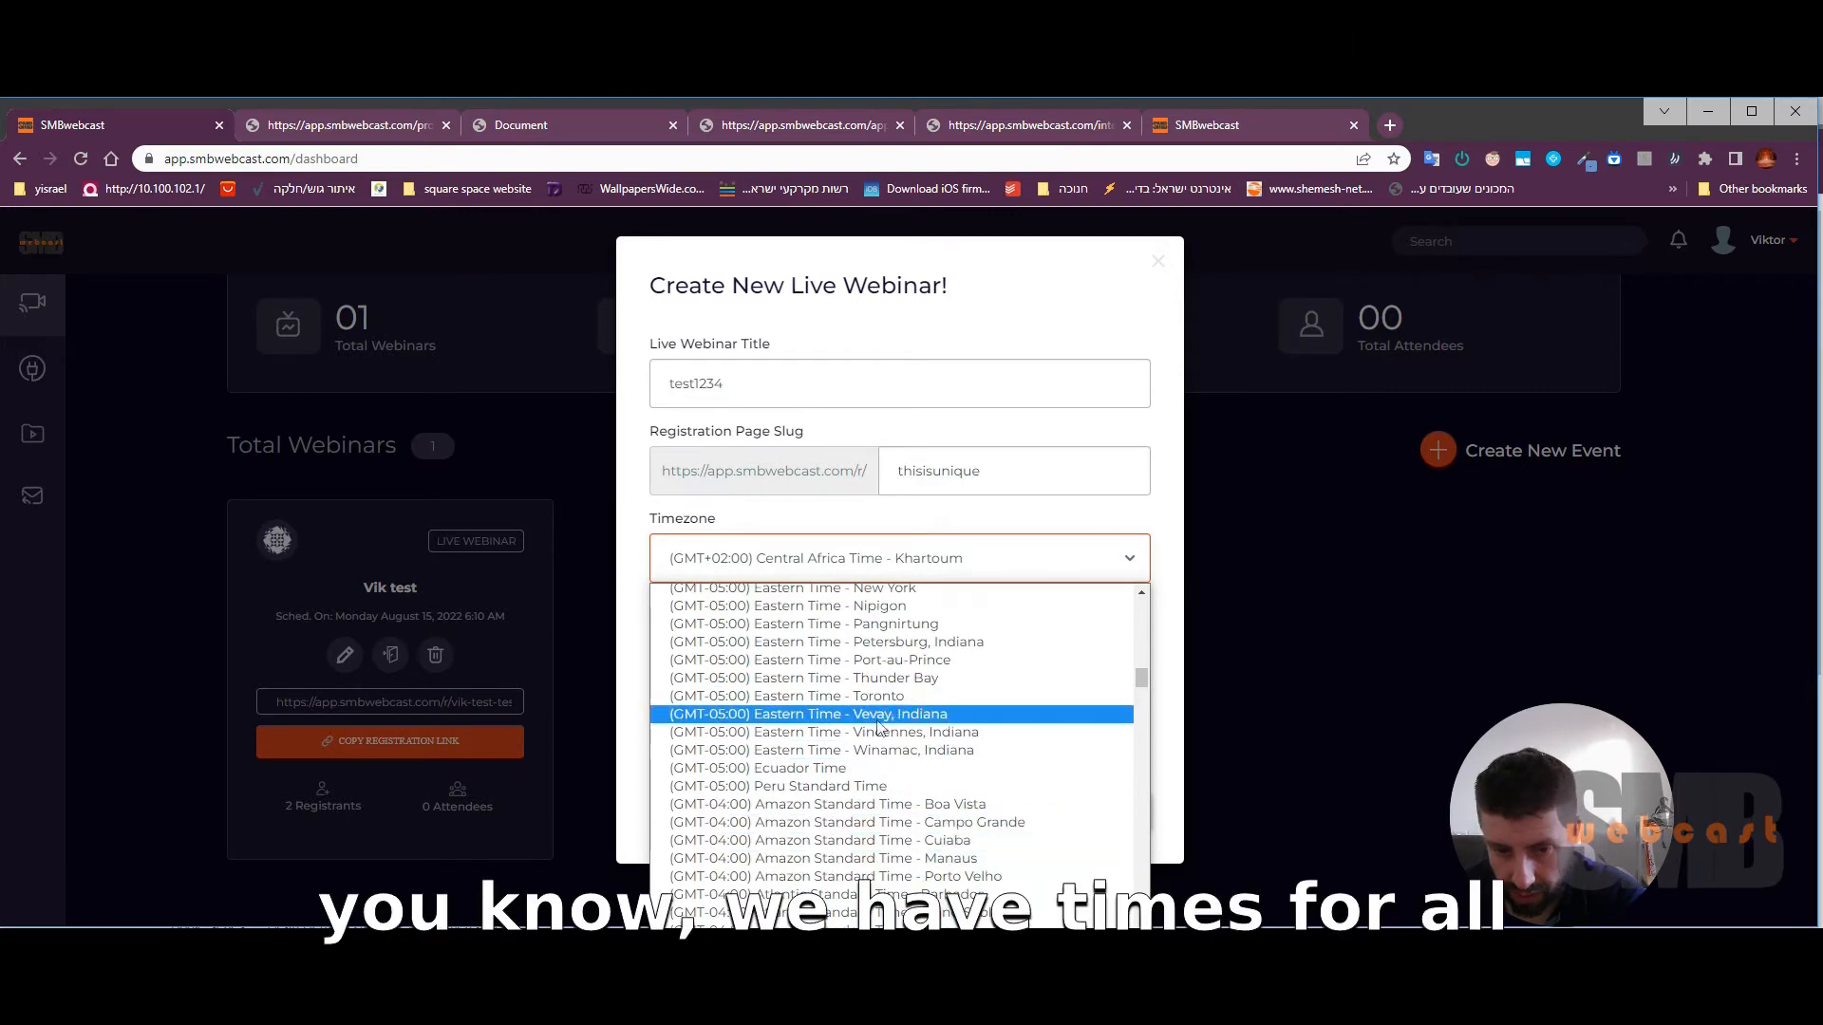
pyautogui.scroll(-10, 878, 727)
pyautogui.scroll(-5, 891, 868)
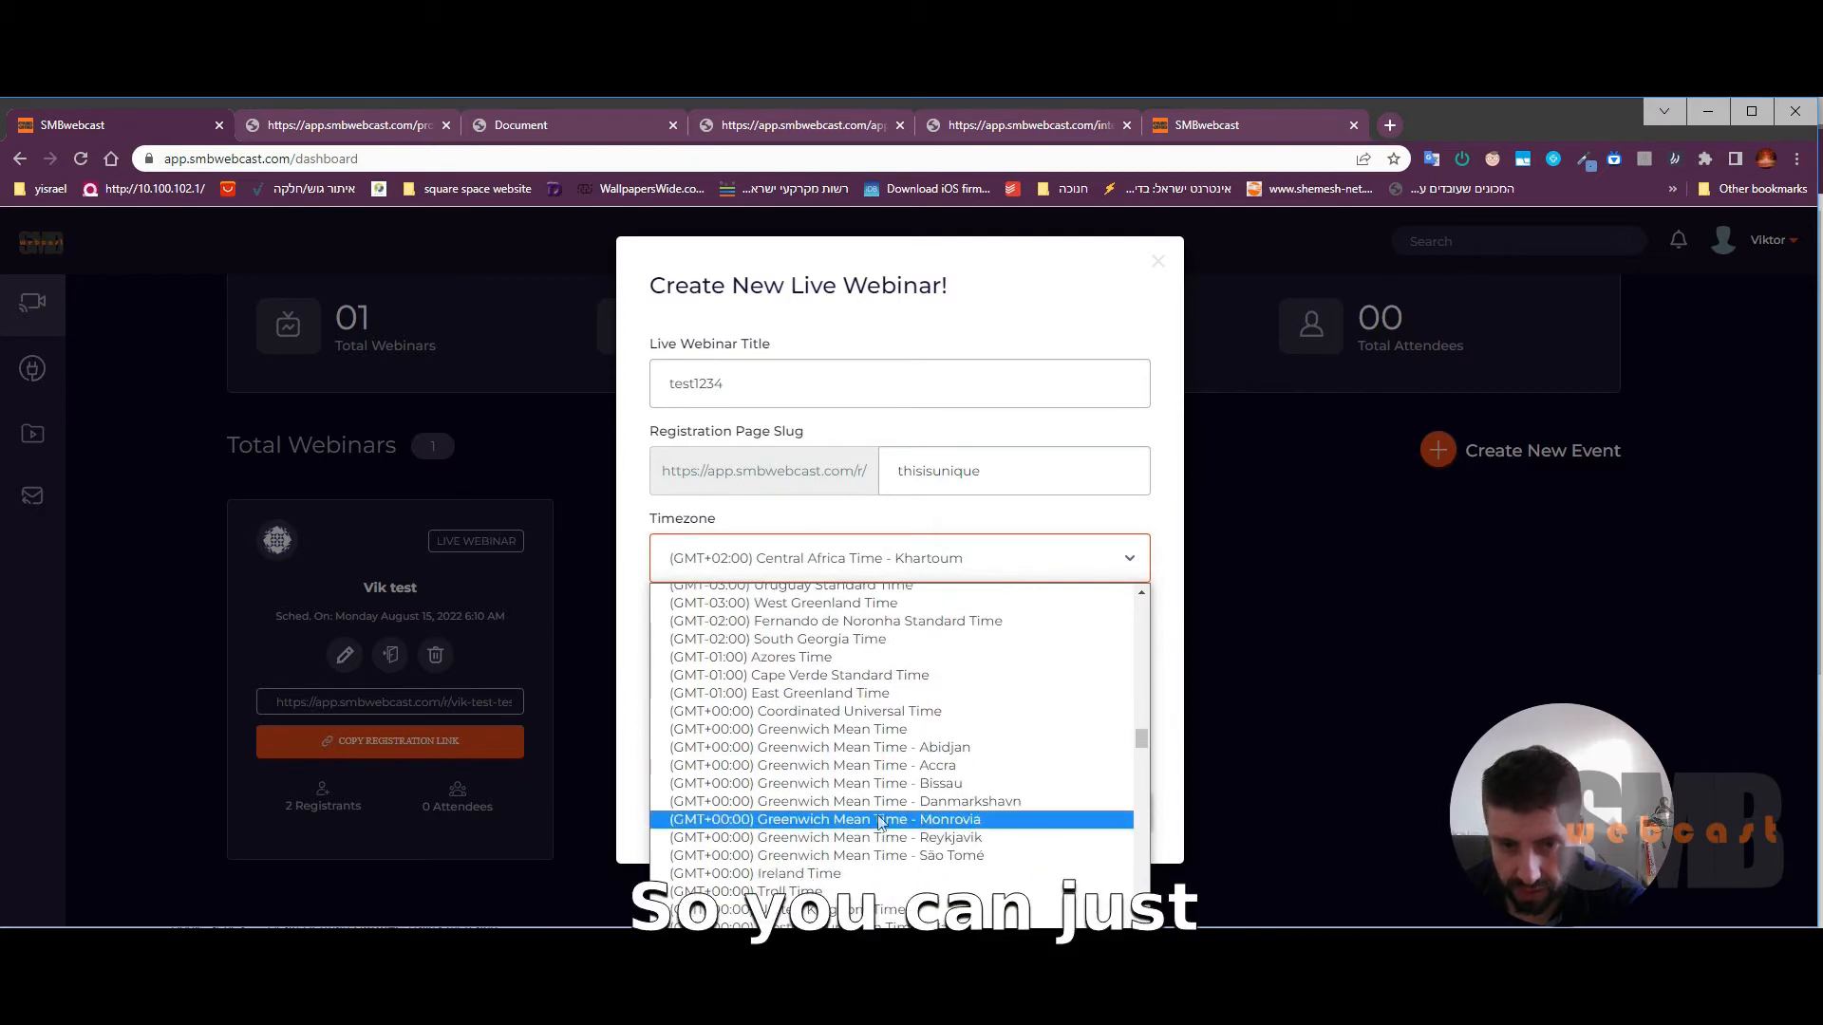
pyautogui.scroll(-20, 883, 826)
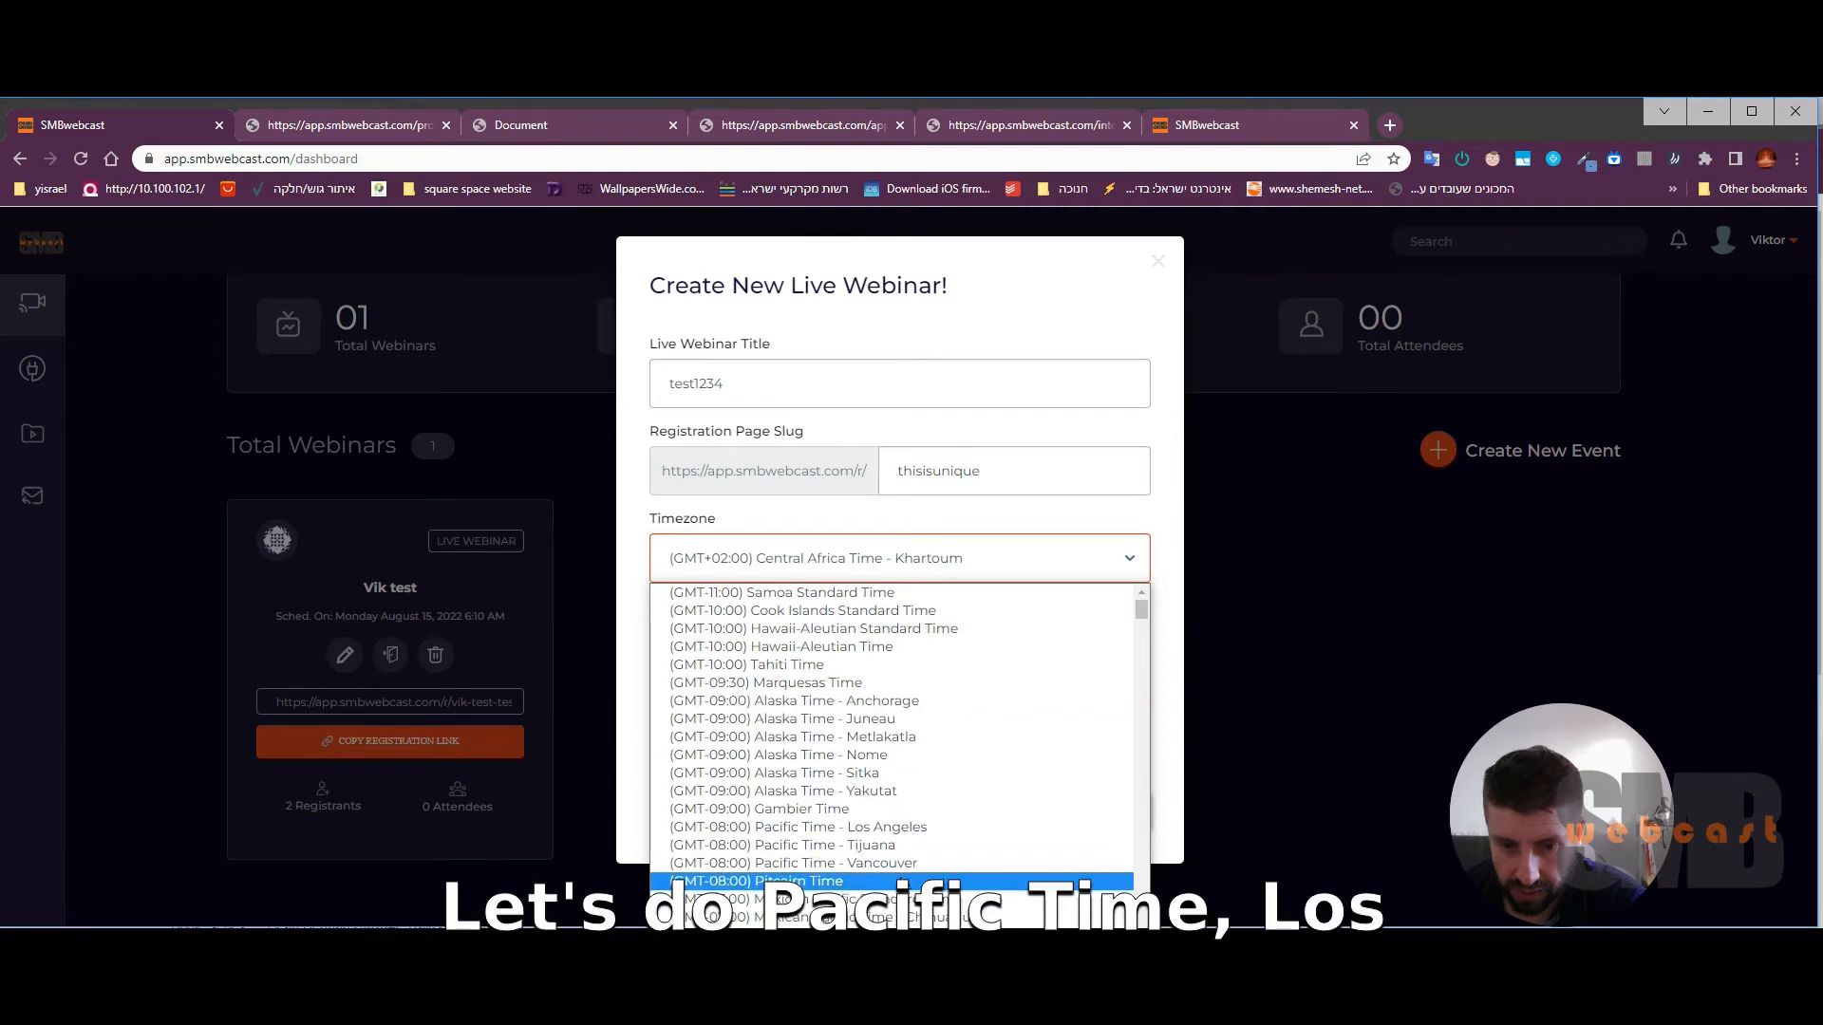
pyautogui.click(906, 827)
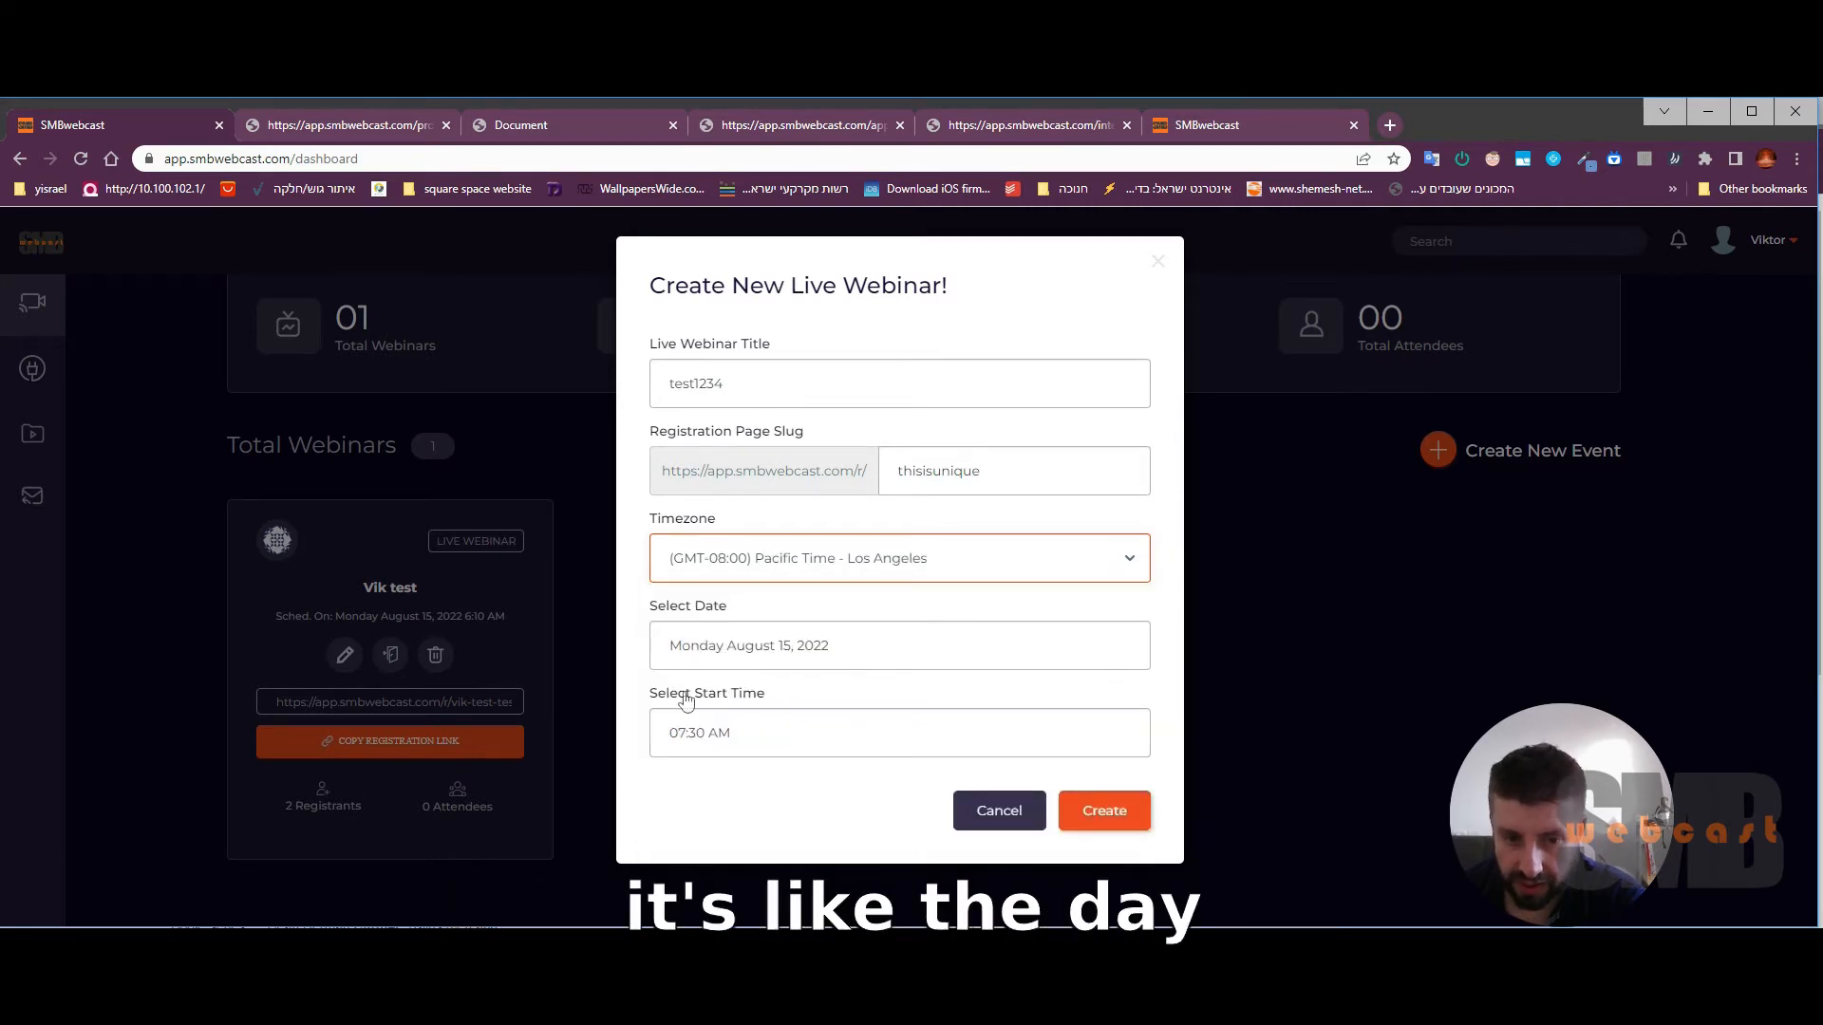
# Step: Schedule the webinar for Tuesday August 16, 2022 at 07:30 PM and create it
pyautogui.click(676, 750)
pyautogui.click(915, 780)
pyautogui.click(1104, 811)
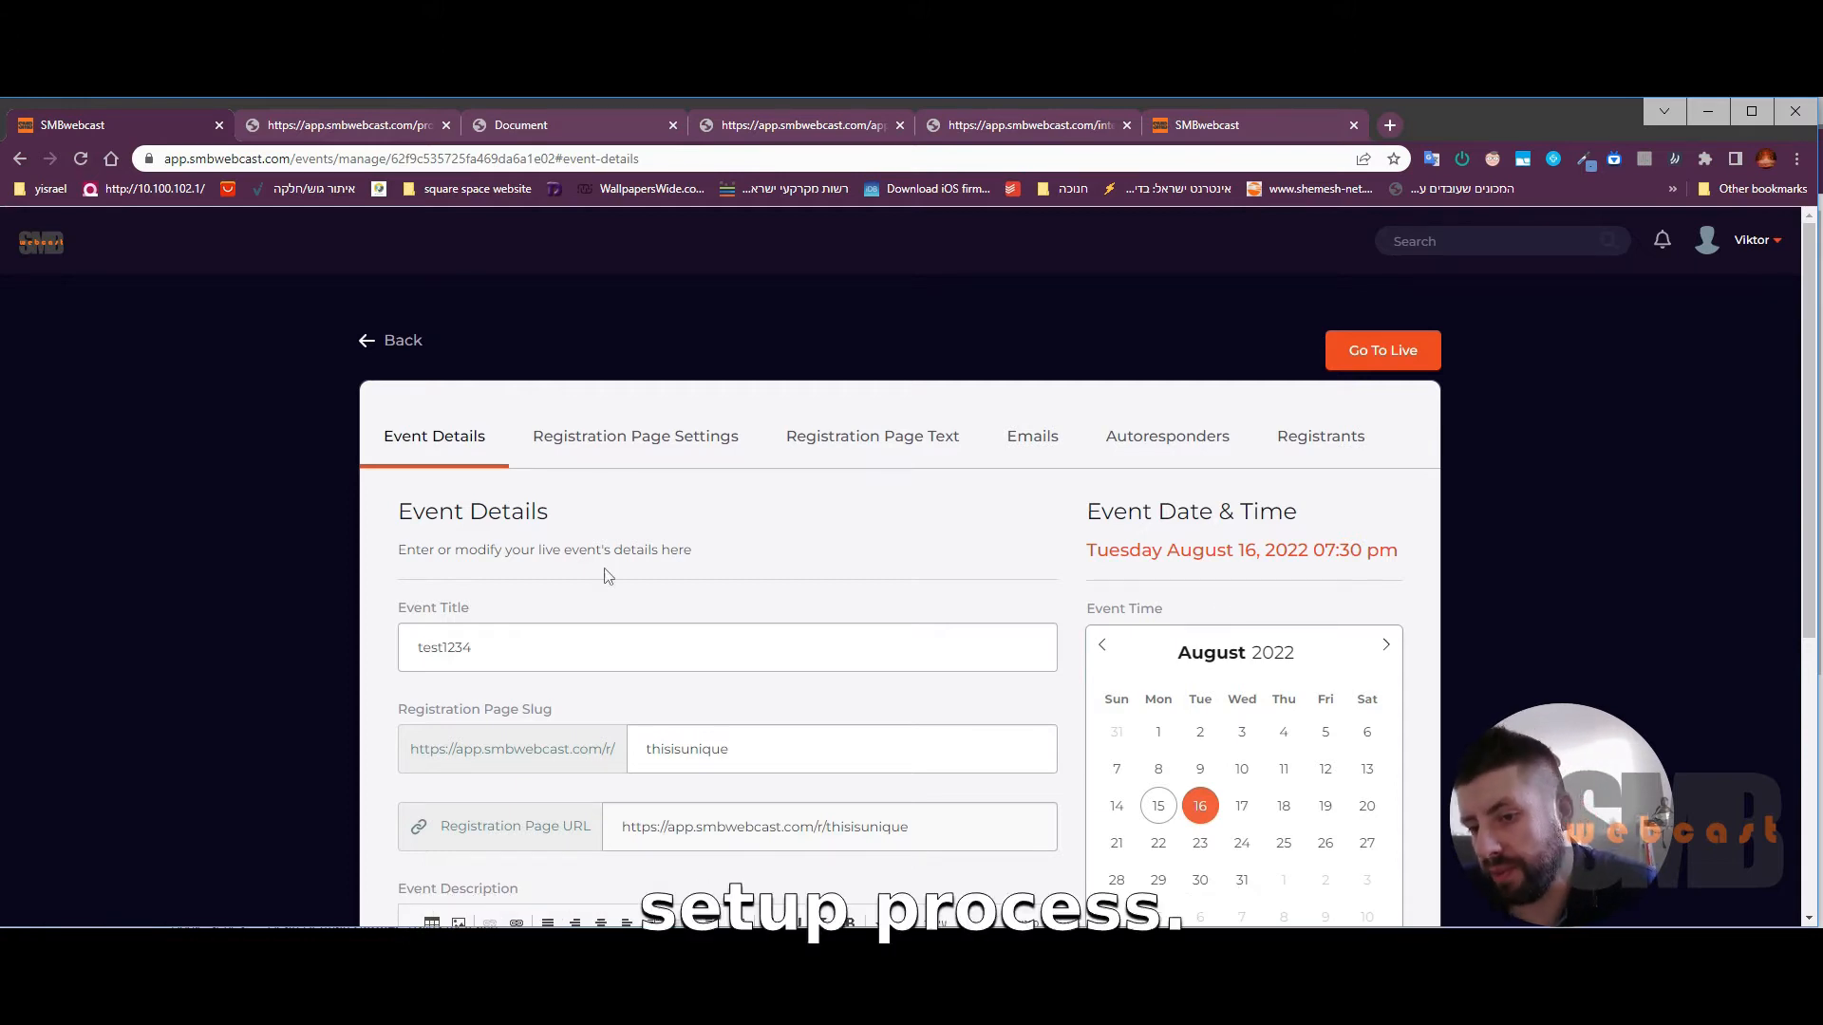
# Step: Review the event title and registration page slug in the event details, and select the full registration page URL
pyautogui.scroll(-3, 771, 487)
pyautogui.moveTo(773, 484); pyautogui.dragTo(549, 489)
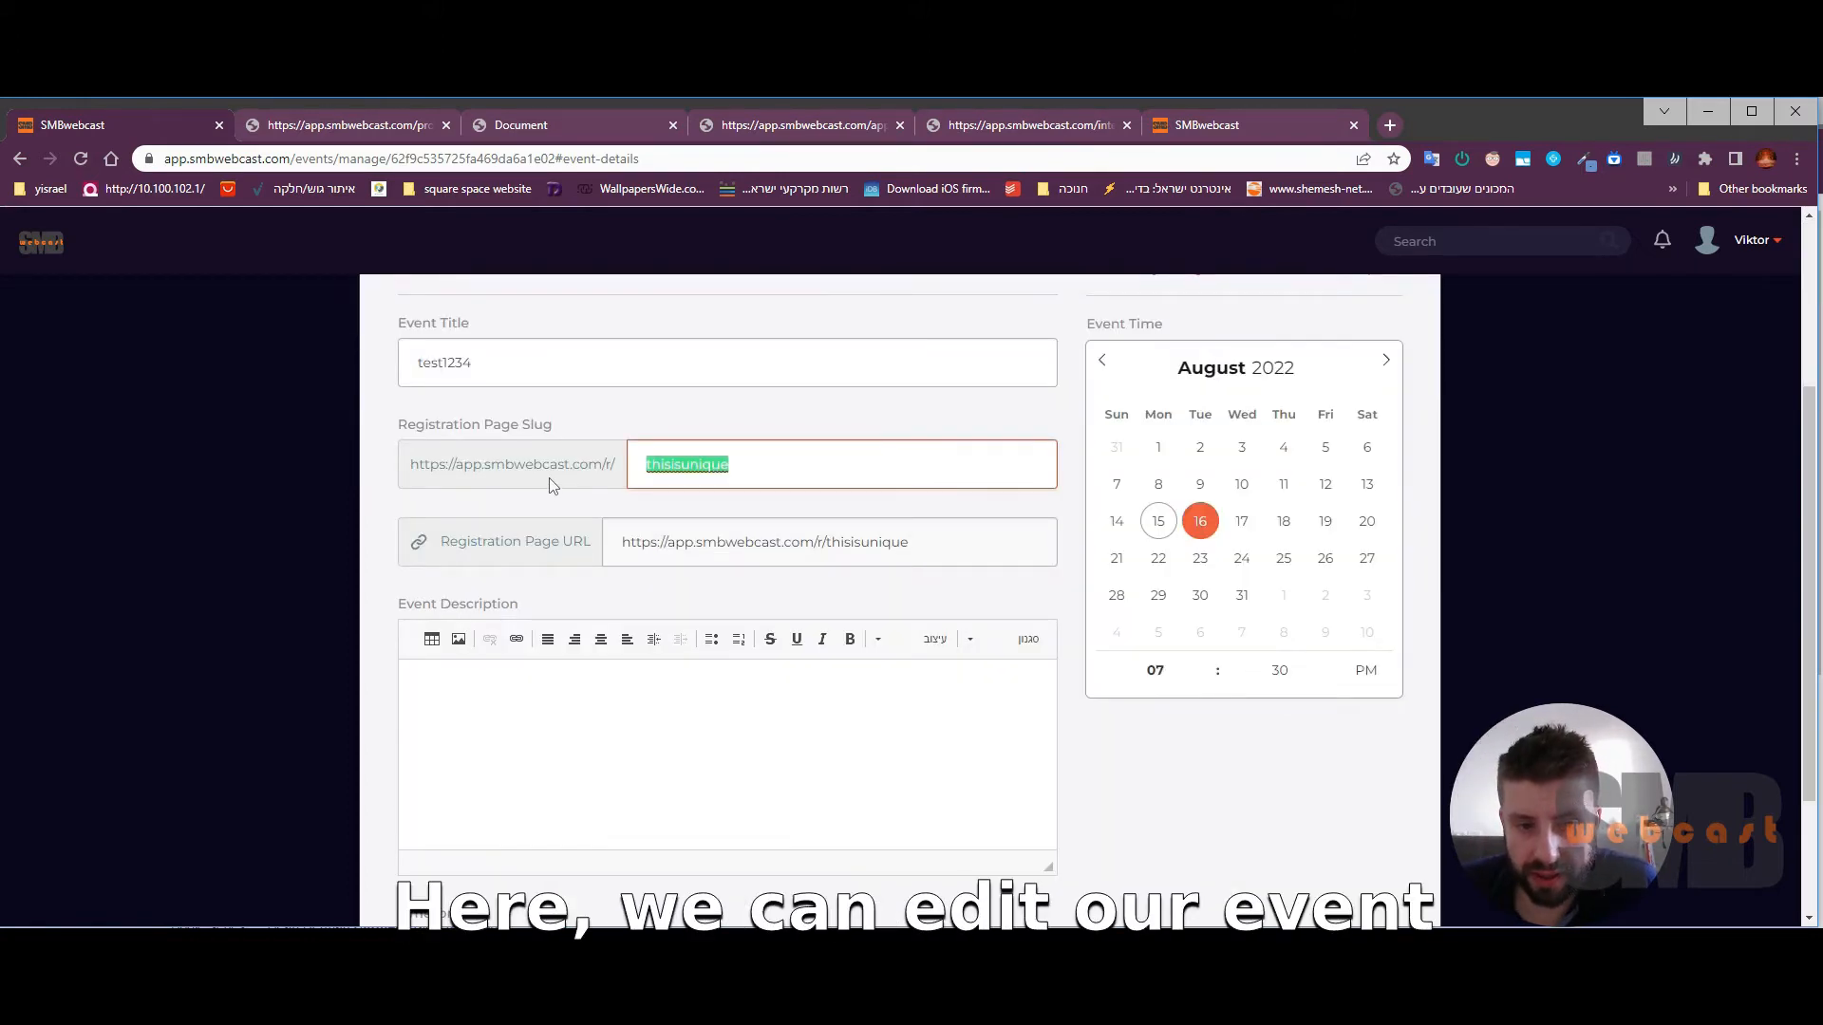
pyautogui.click(527, 362)
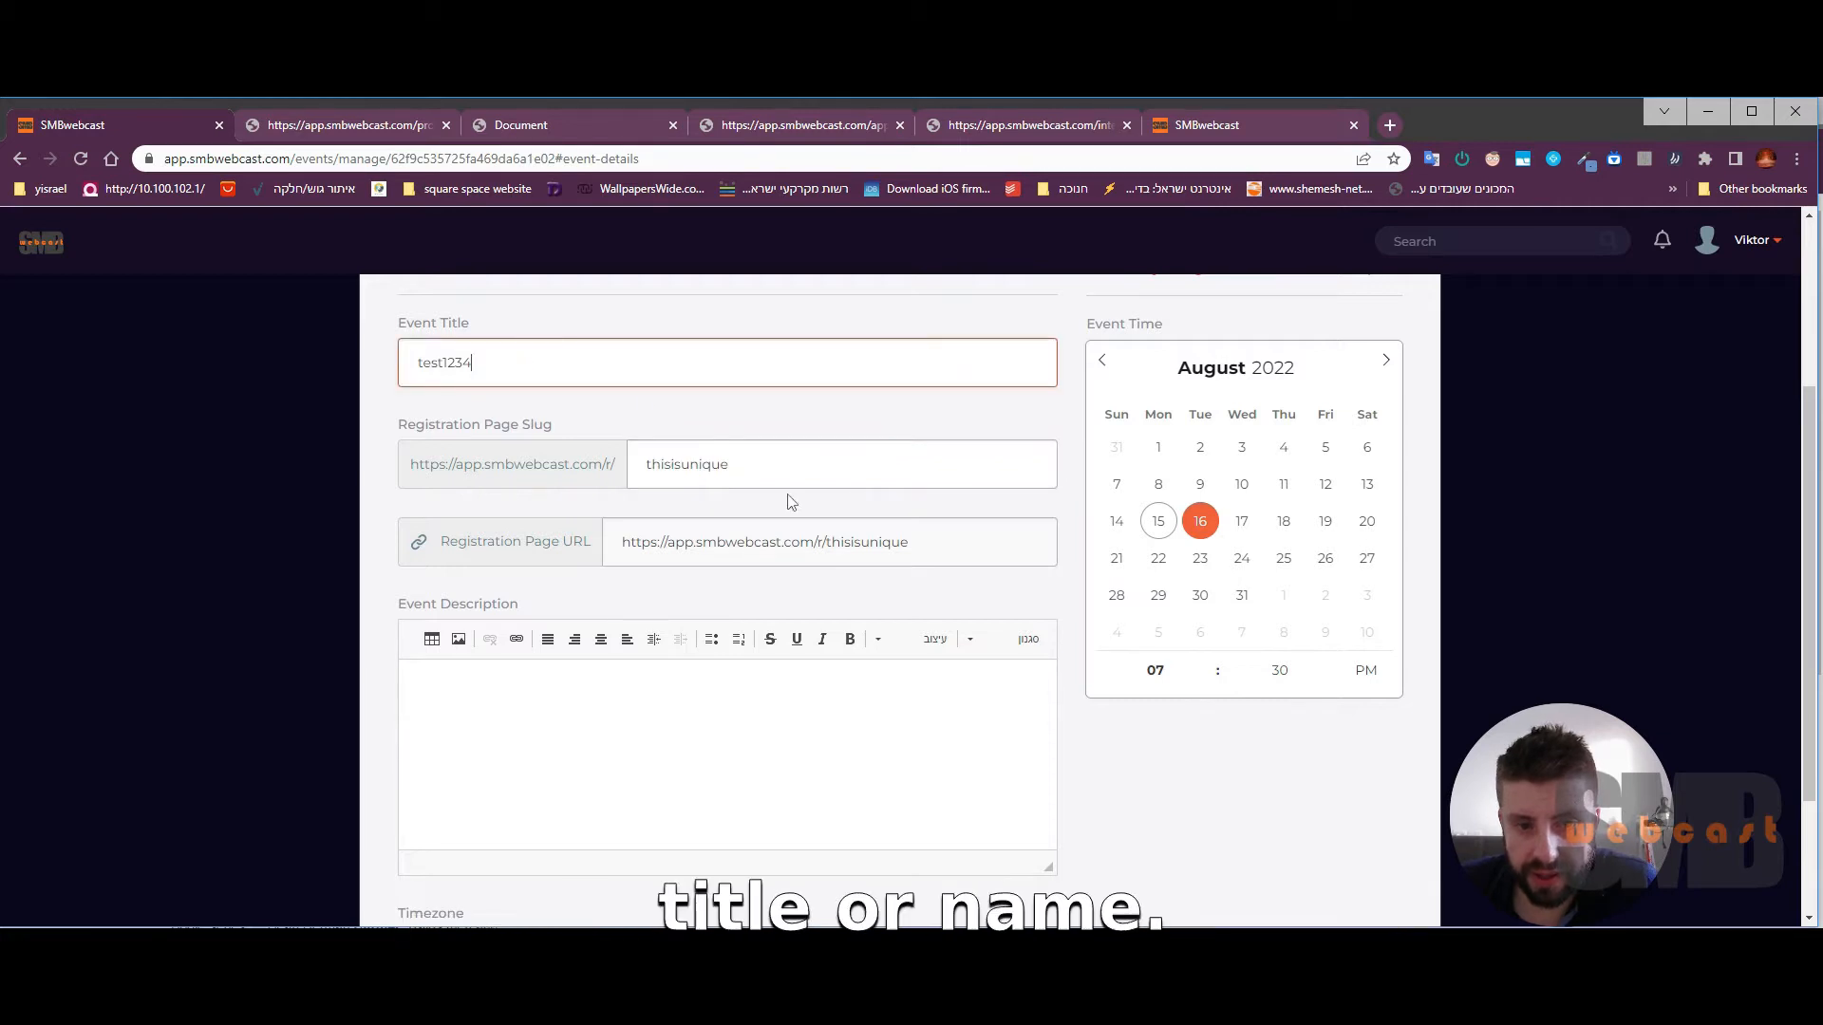
pyautogui.click(726, 451)
pyautogui.moveTo(754, 542); pyautogui.dragTo(910, 549)
pyautogui.hotkey('ctrl', 'a')
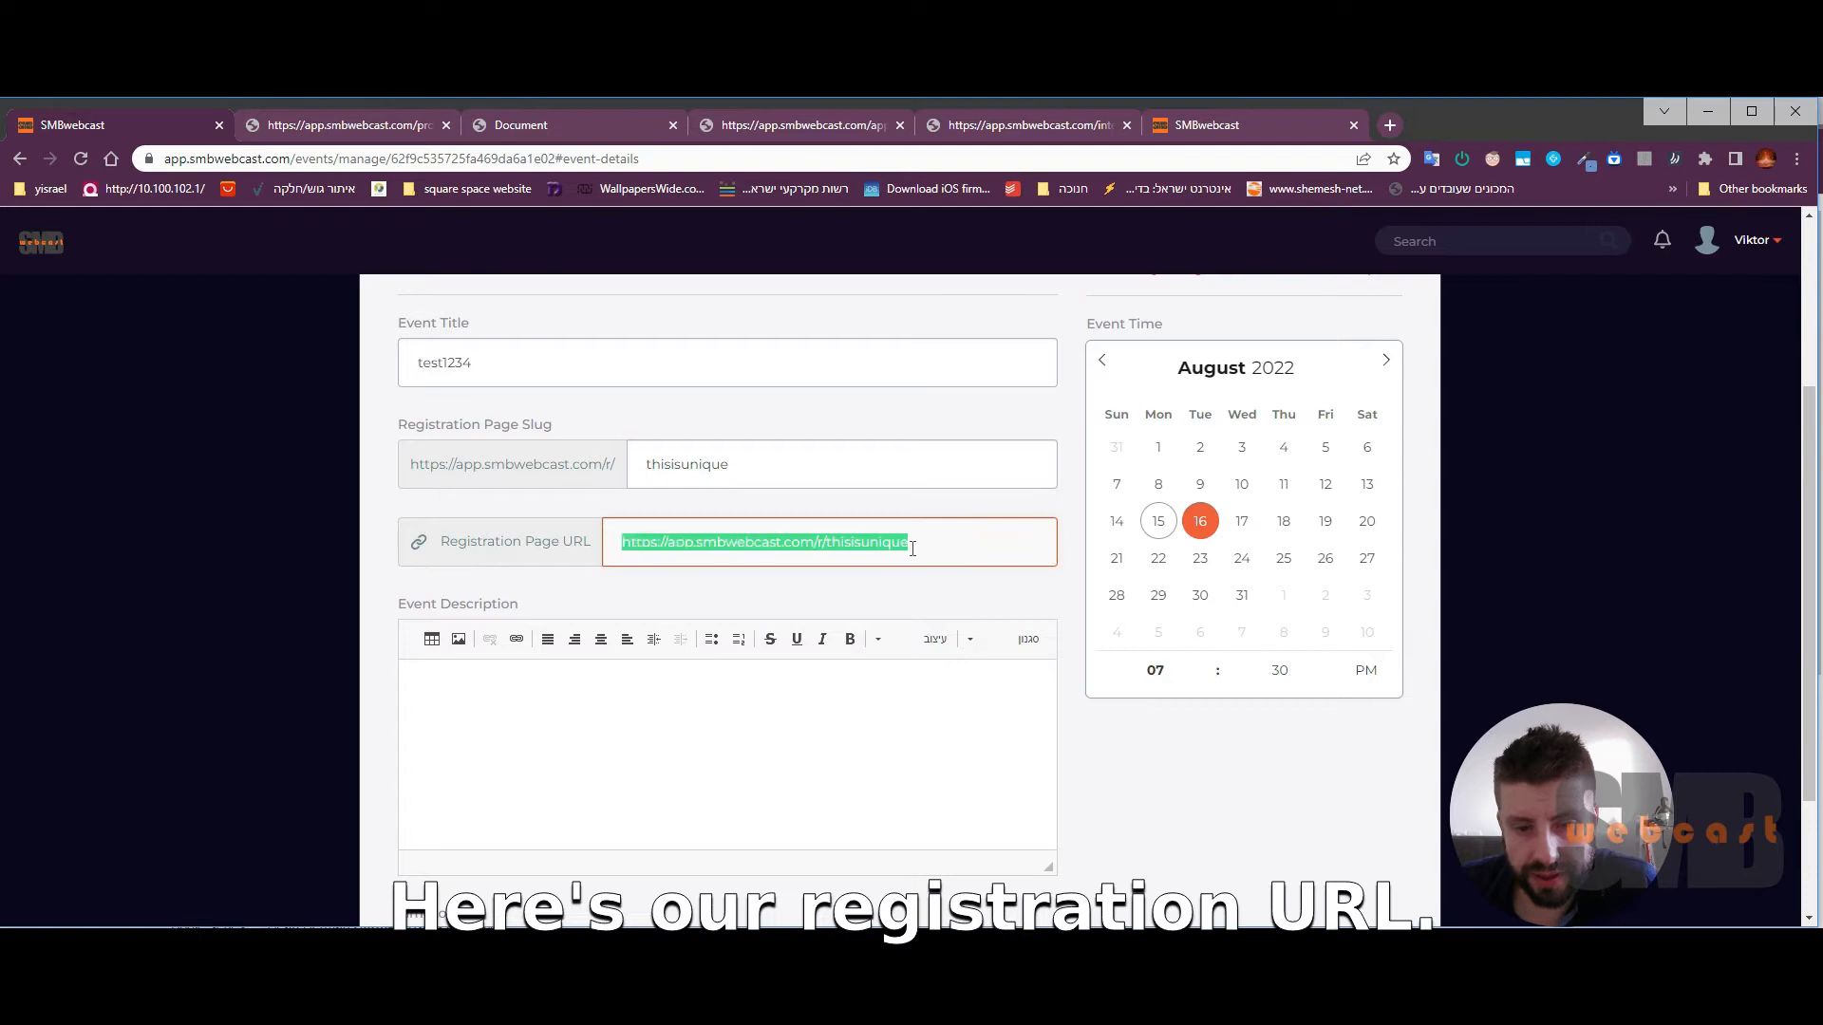
# Step: Enter "this is a description" as the event description and center the text
pyautogui.click(891, 686)
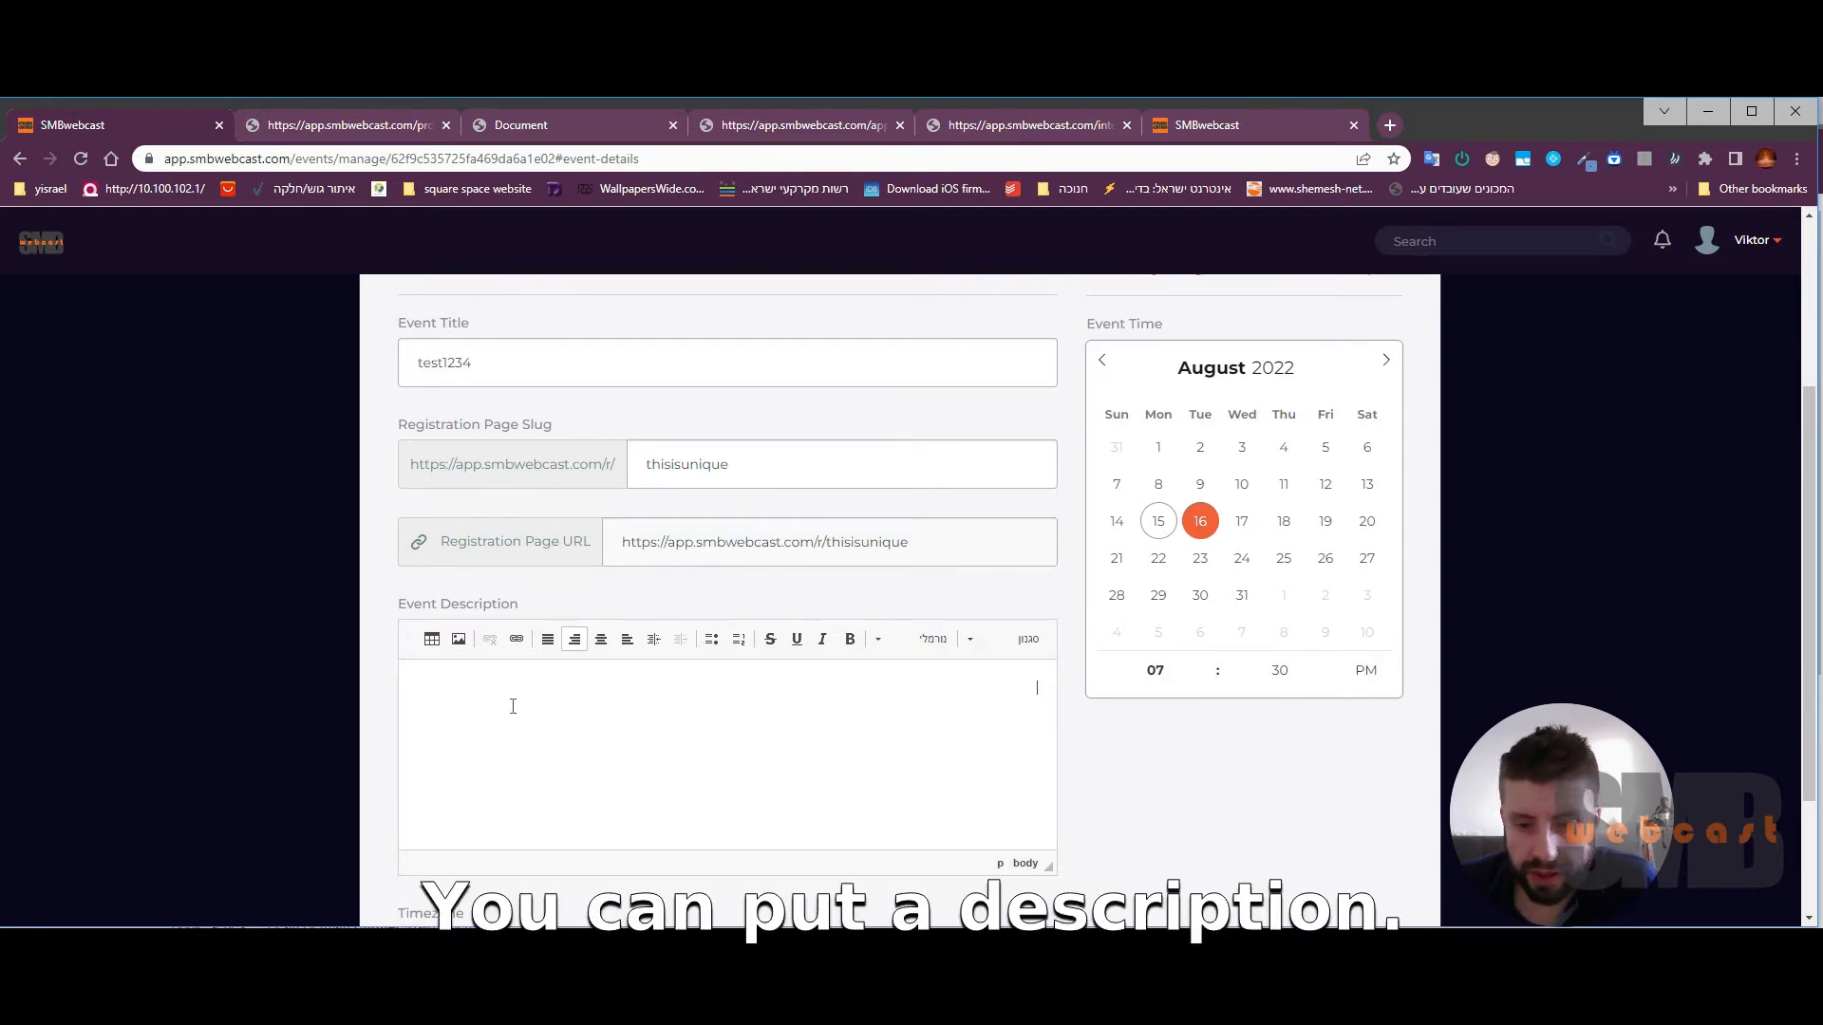
pyautogui.write('this is a description')
pyautogui.hotkey('ctrl', 'e')
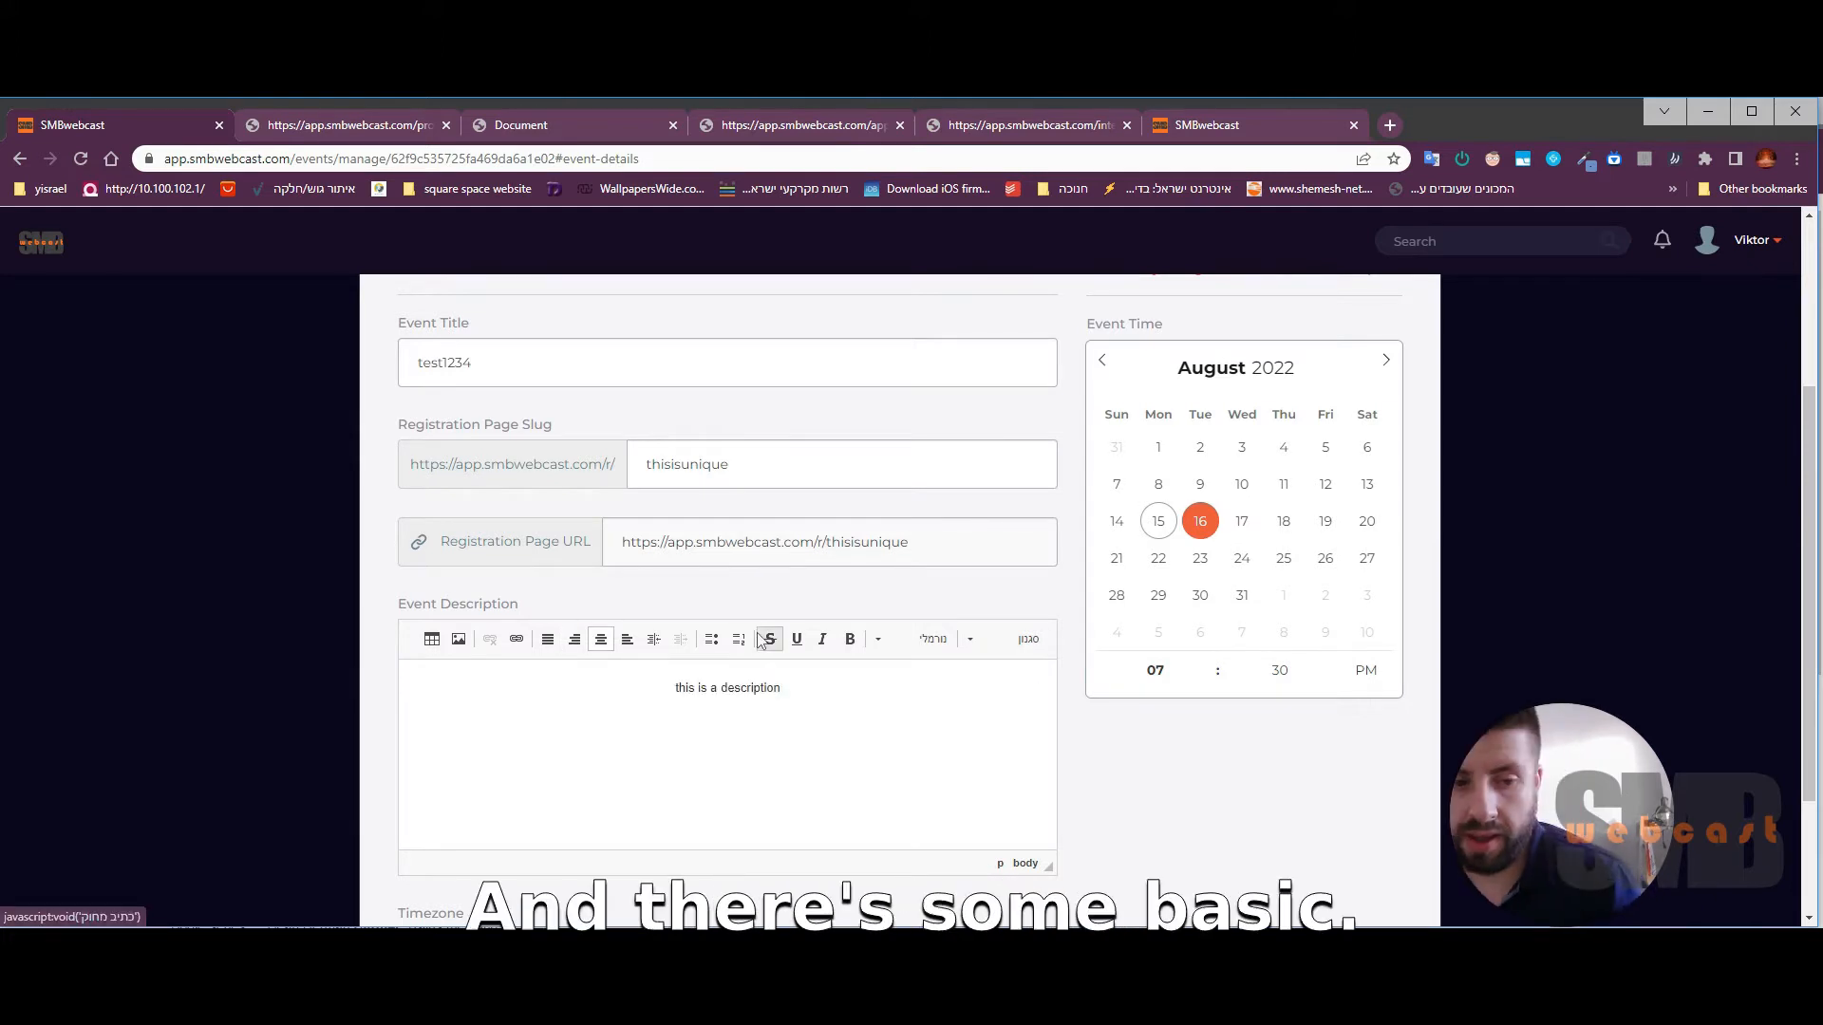
# Step: Examine the description editor's style and format options and the remaining event detail fields
pyautogui.click(1037, 646)
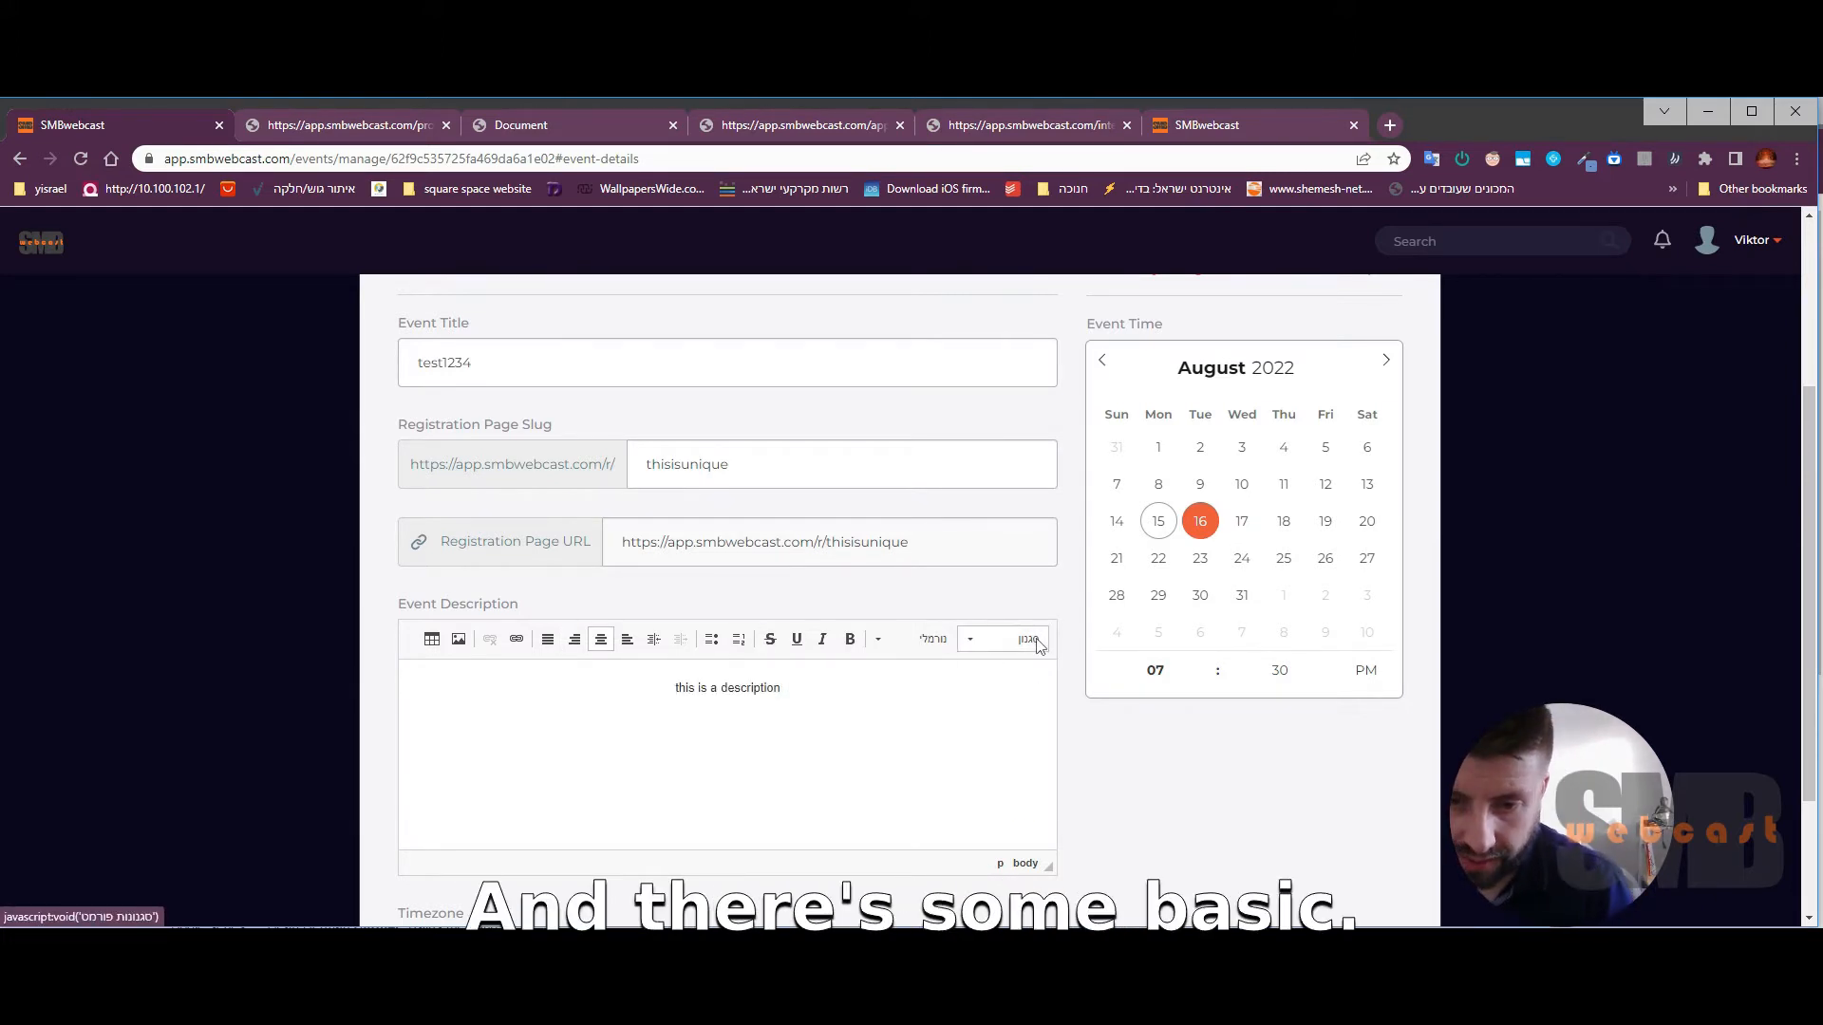
pyautogui.click(921, 647)
pyautogui.click(919, 646)
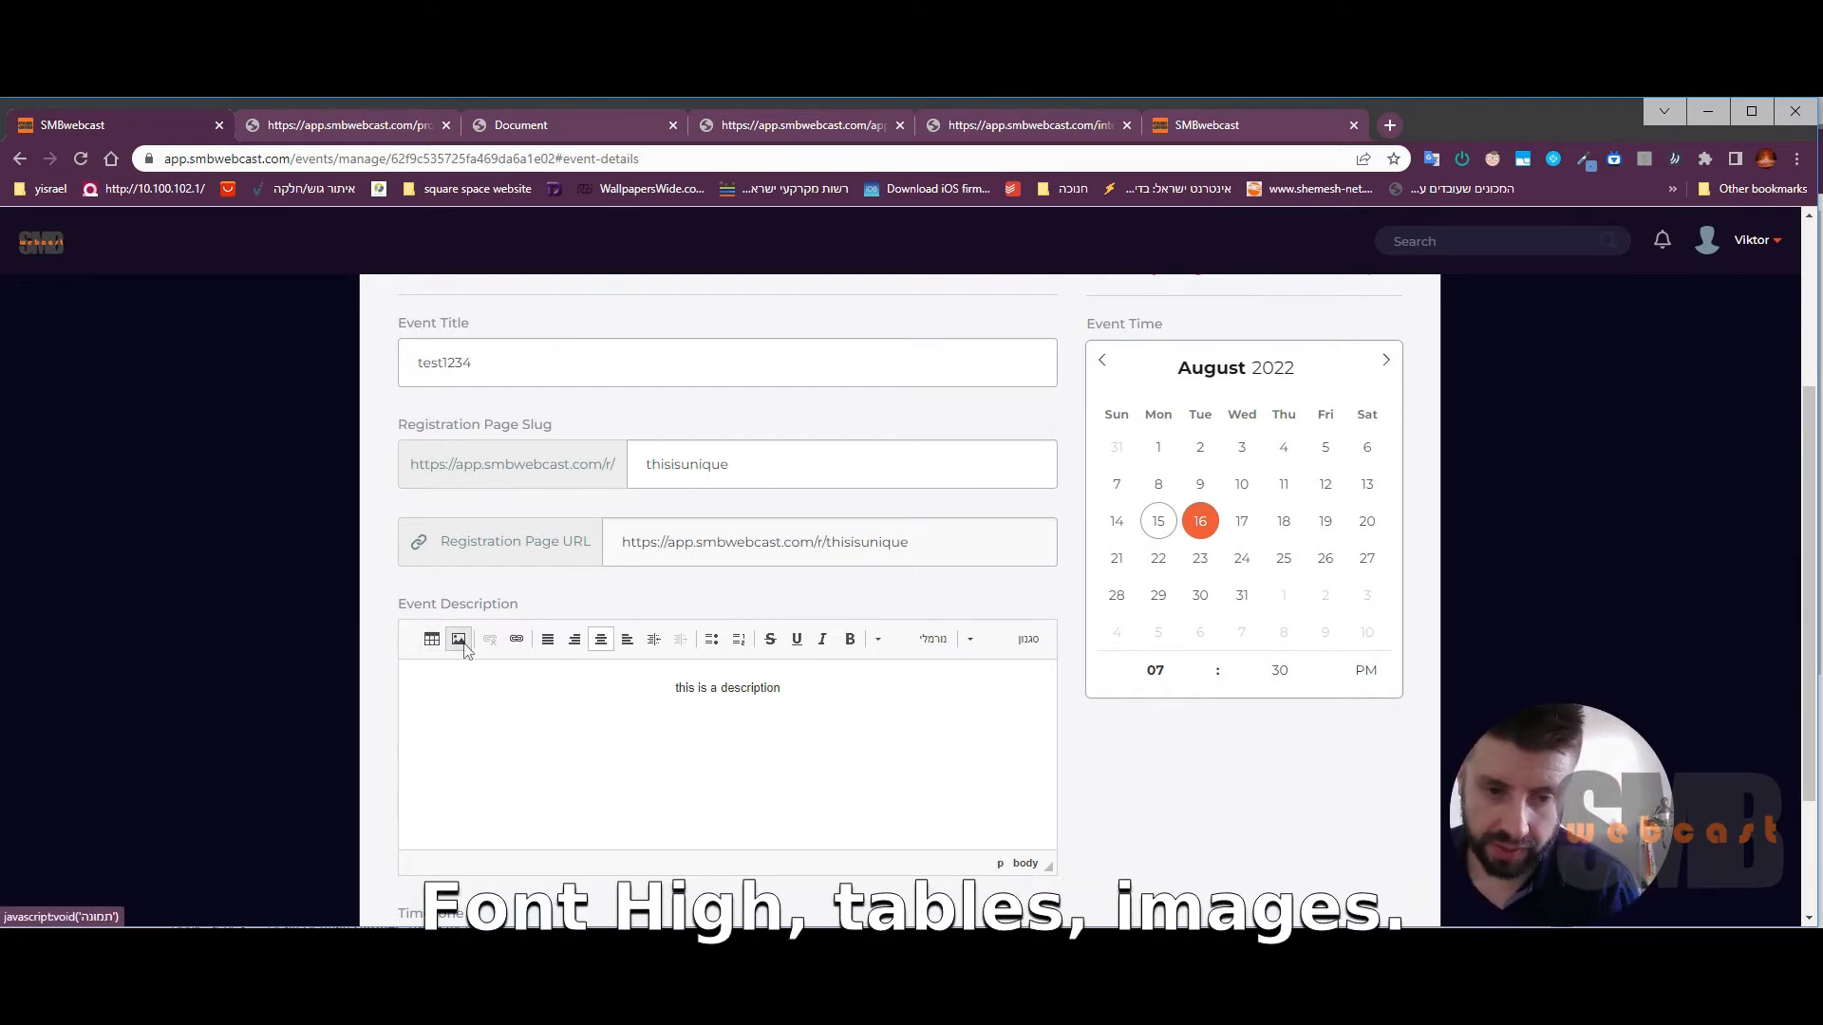
pyautogui.tripleClick(800, 691)
pyautogui.scroll(-2, 664, 607)
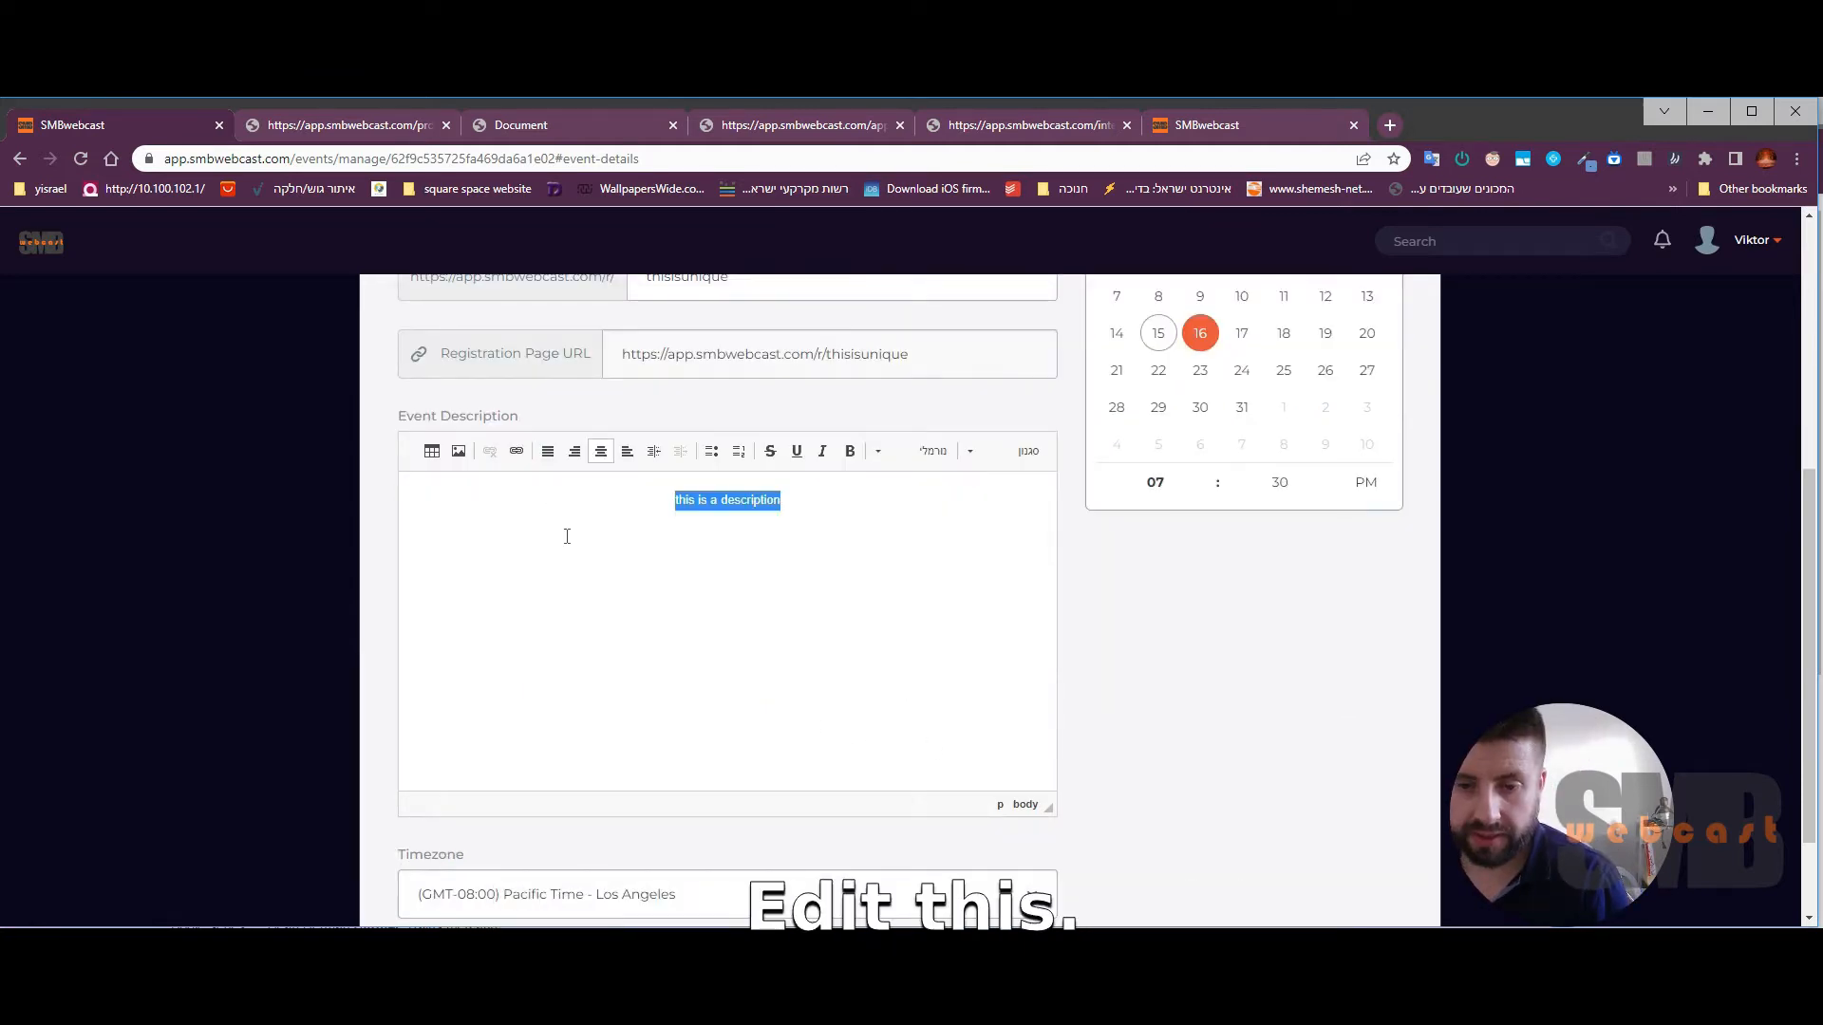
pyautogui.scroll(-2, 950, 617)
pyautogui.scroll(5, 1200, 631)
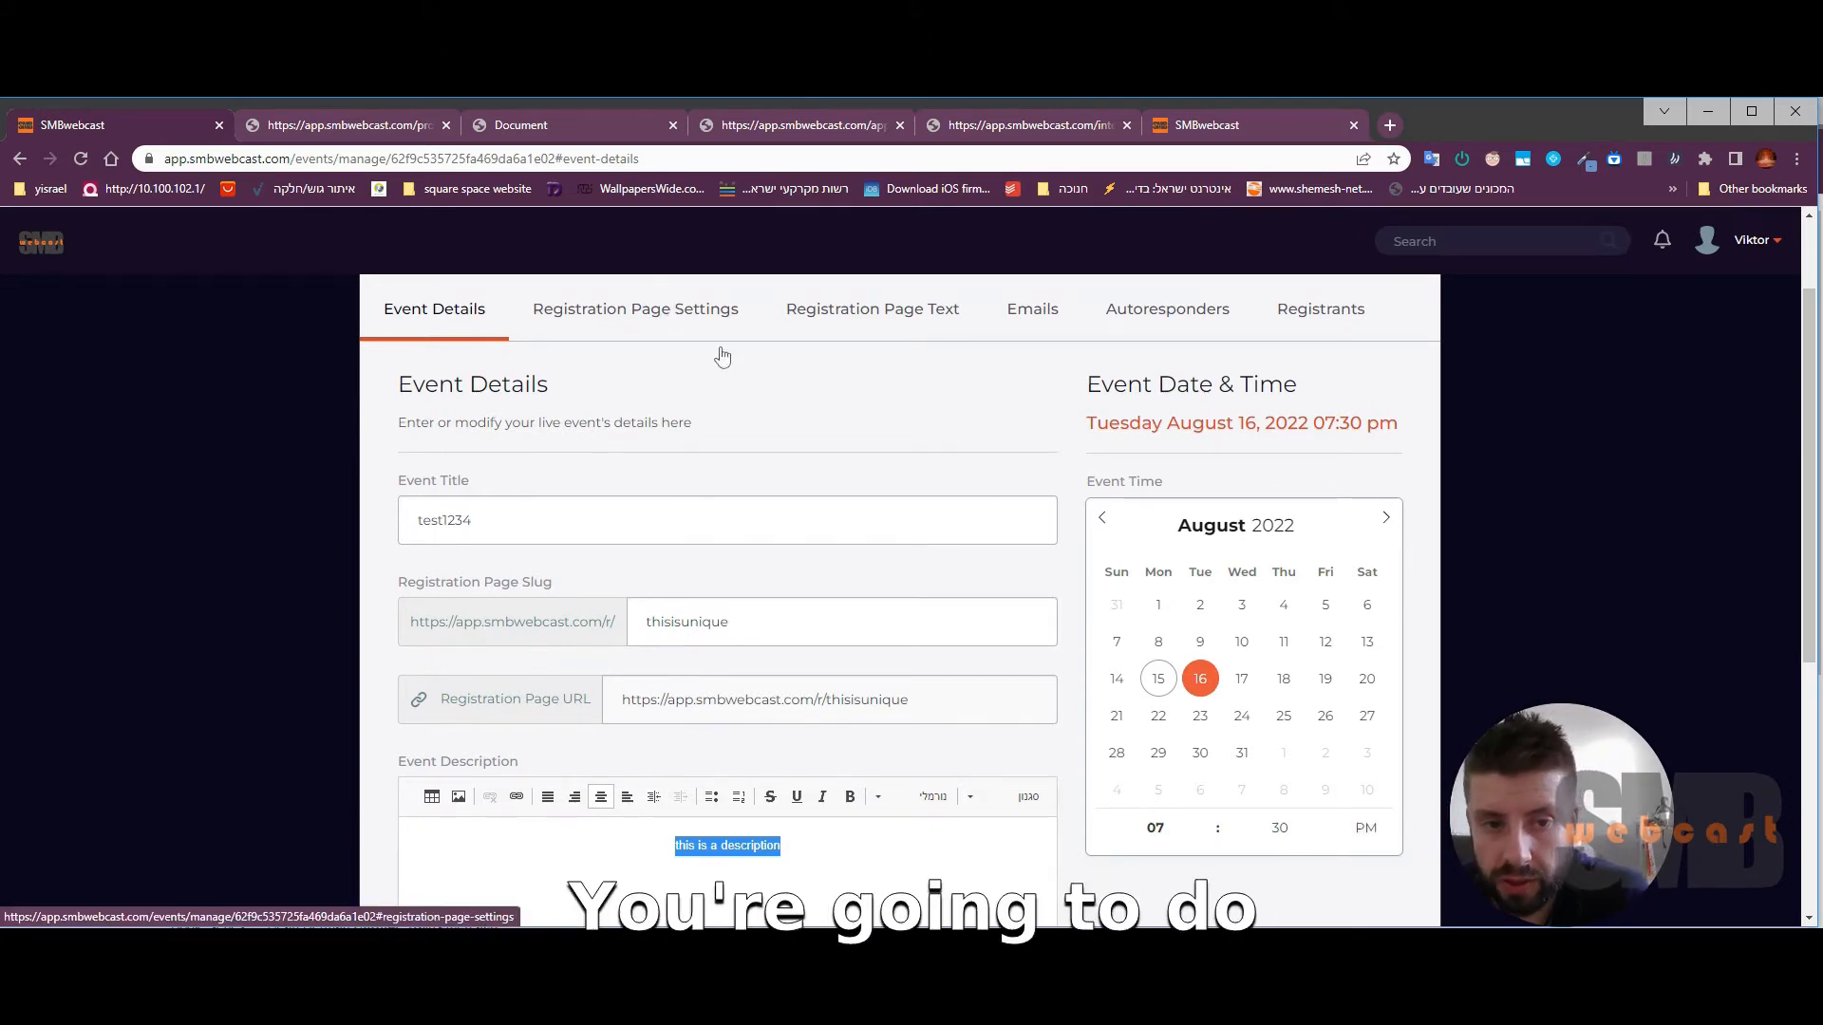
# Step: In the registration page settings, change the header text color to green #0cd185
pyautogui.click(722, 317)
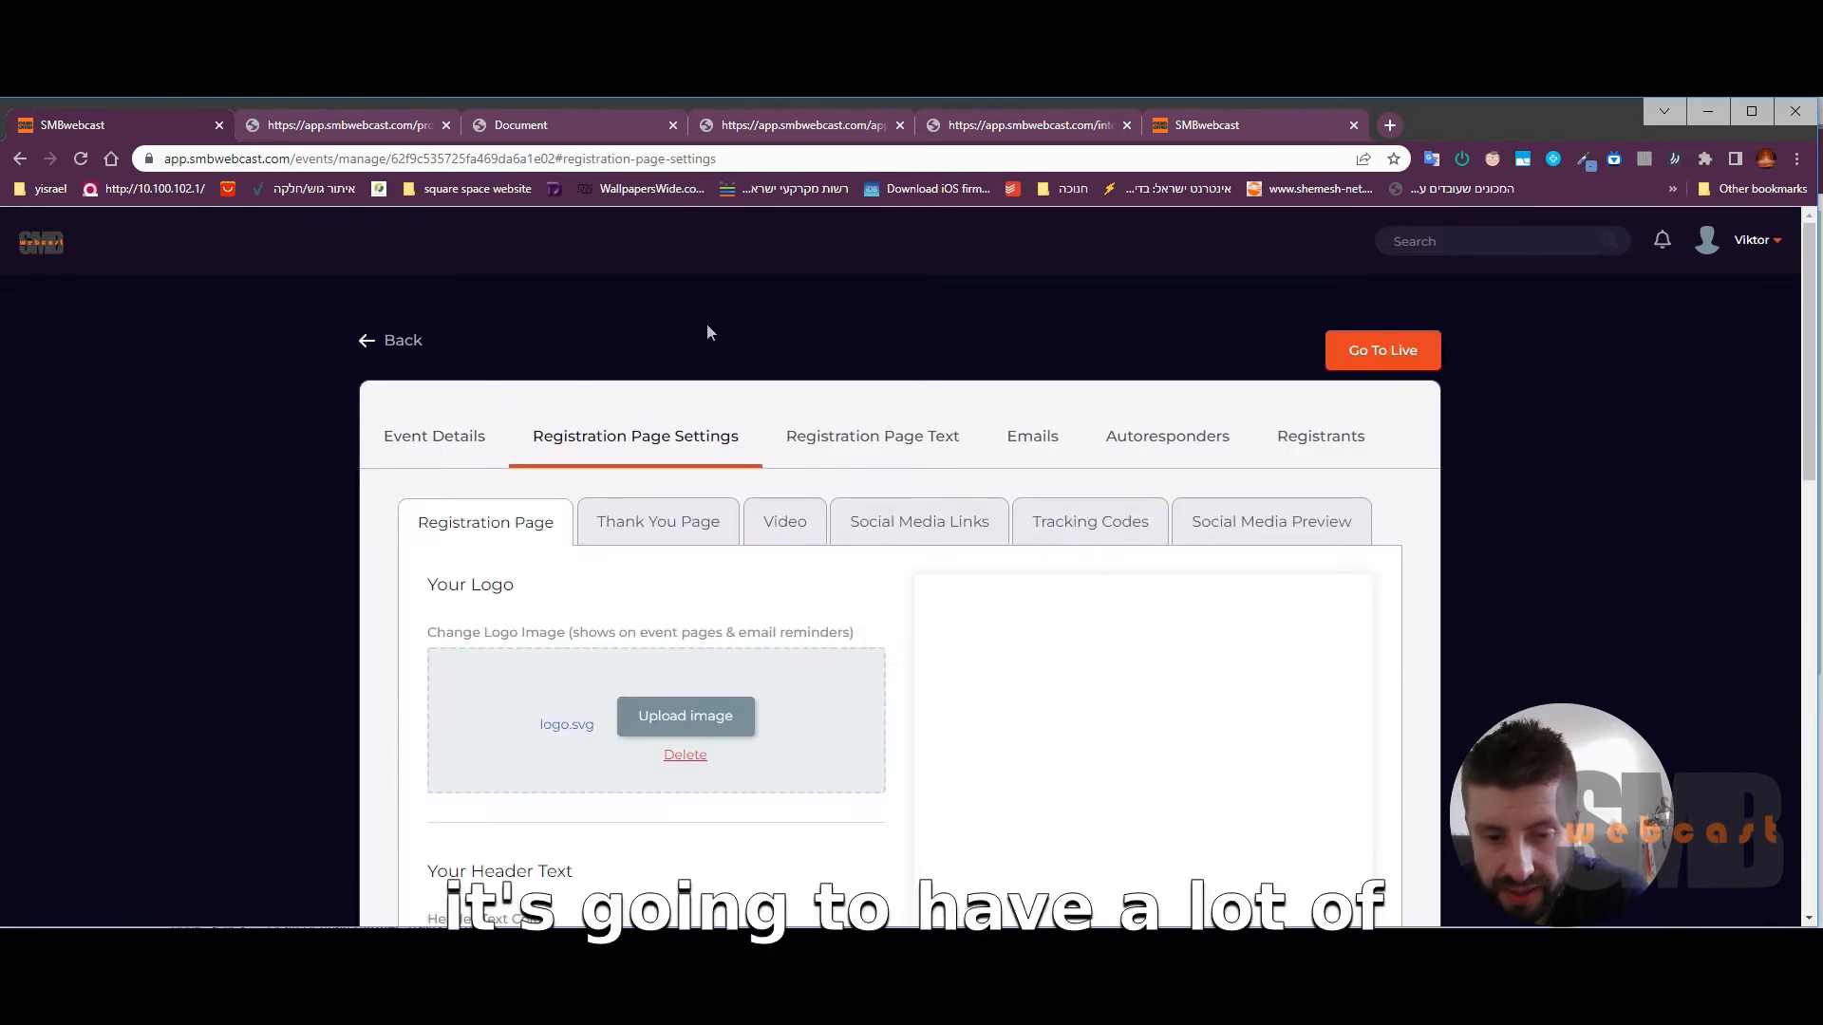
pyautogui.scroll(-4, 707, 328)
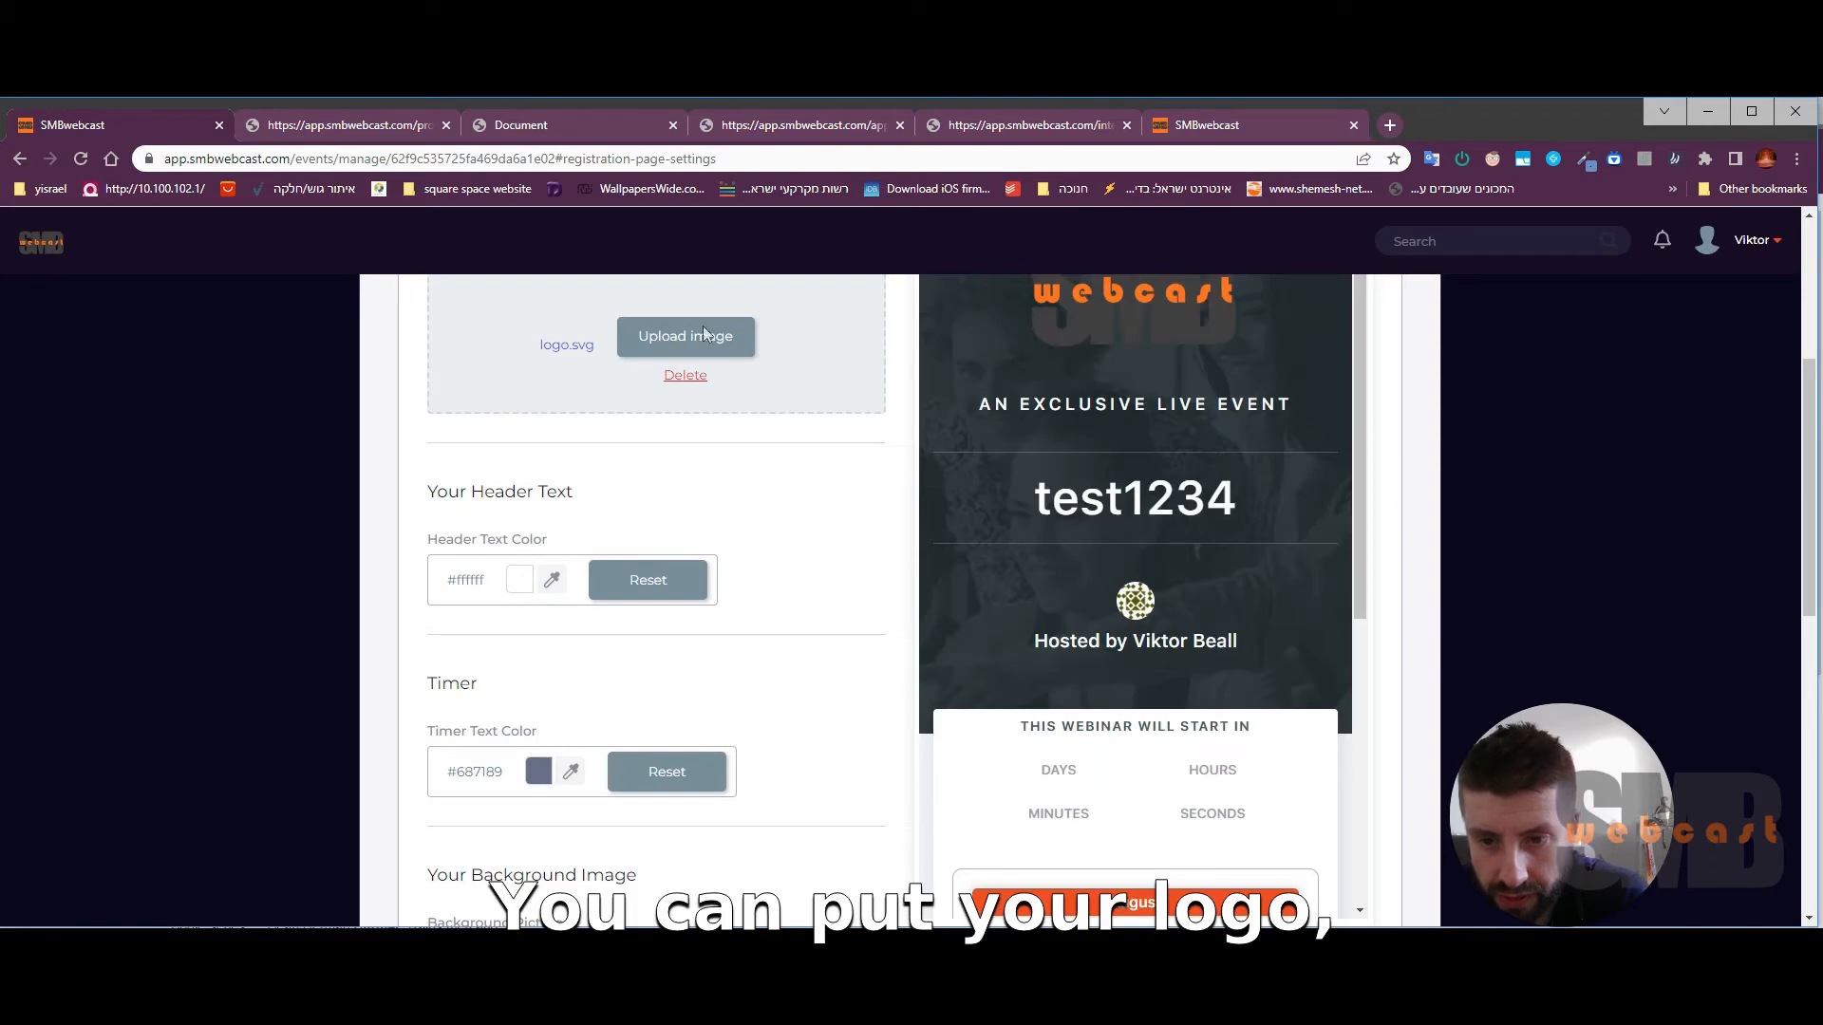
pyautogui.scroll(2, 756, 334)
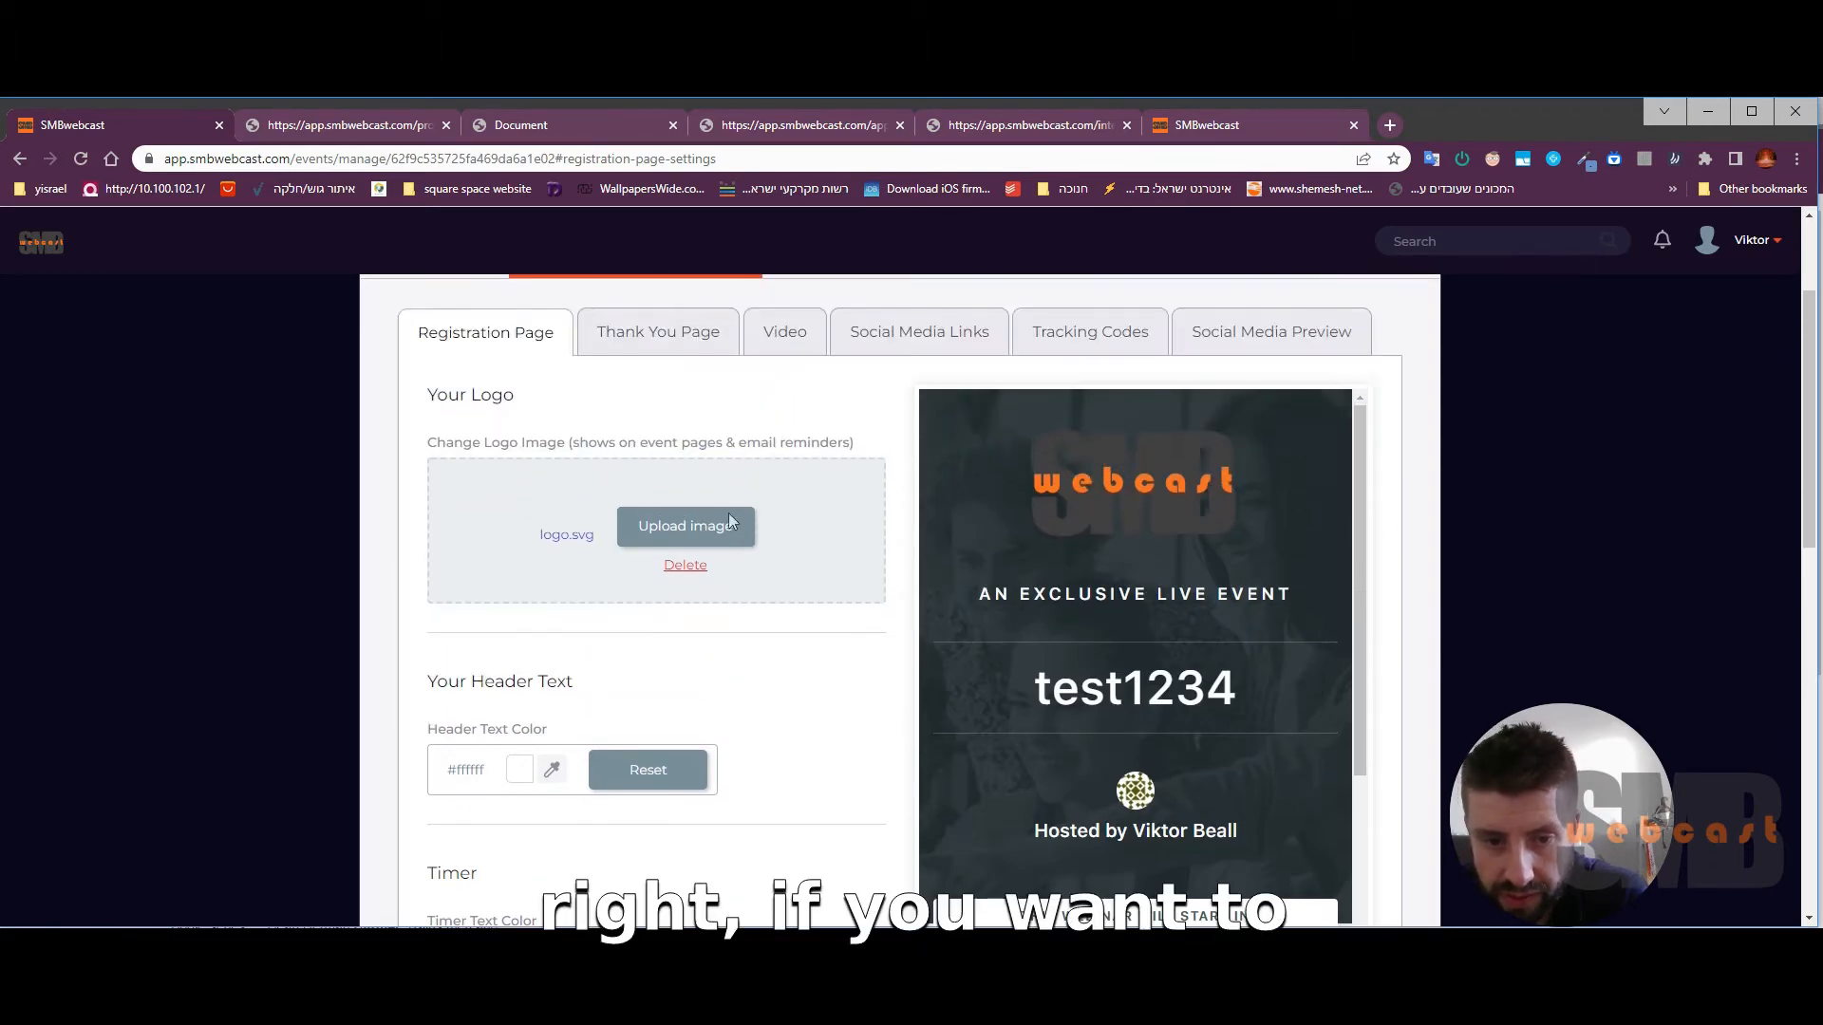
pyautogui.scroll(-3, 643, 624)
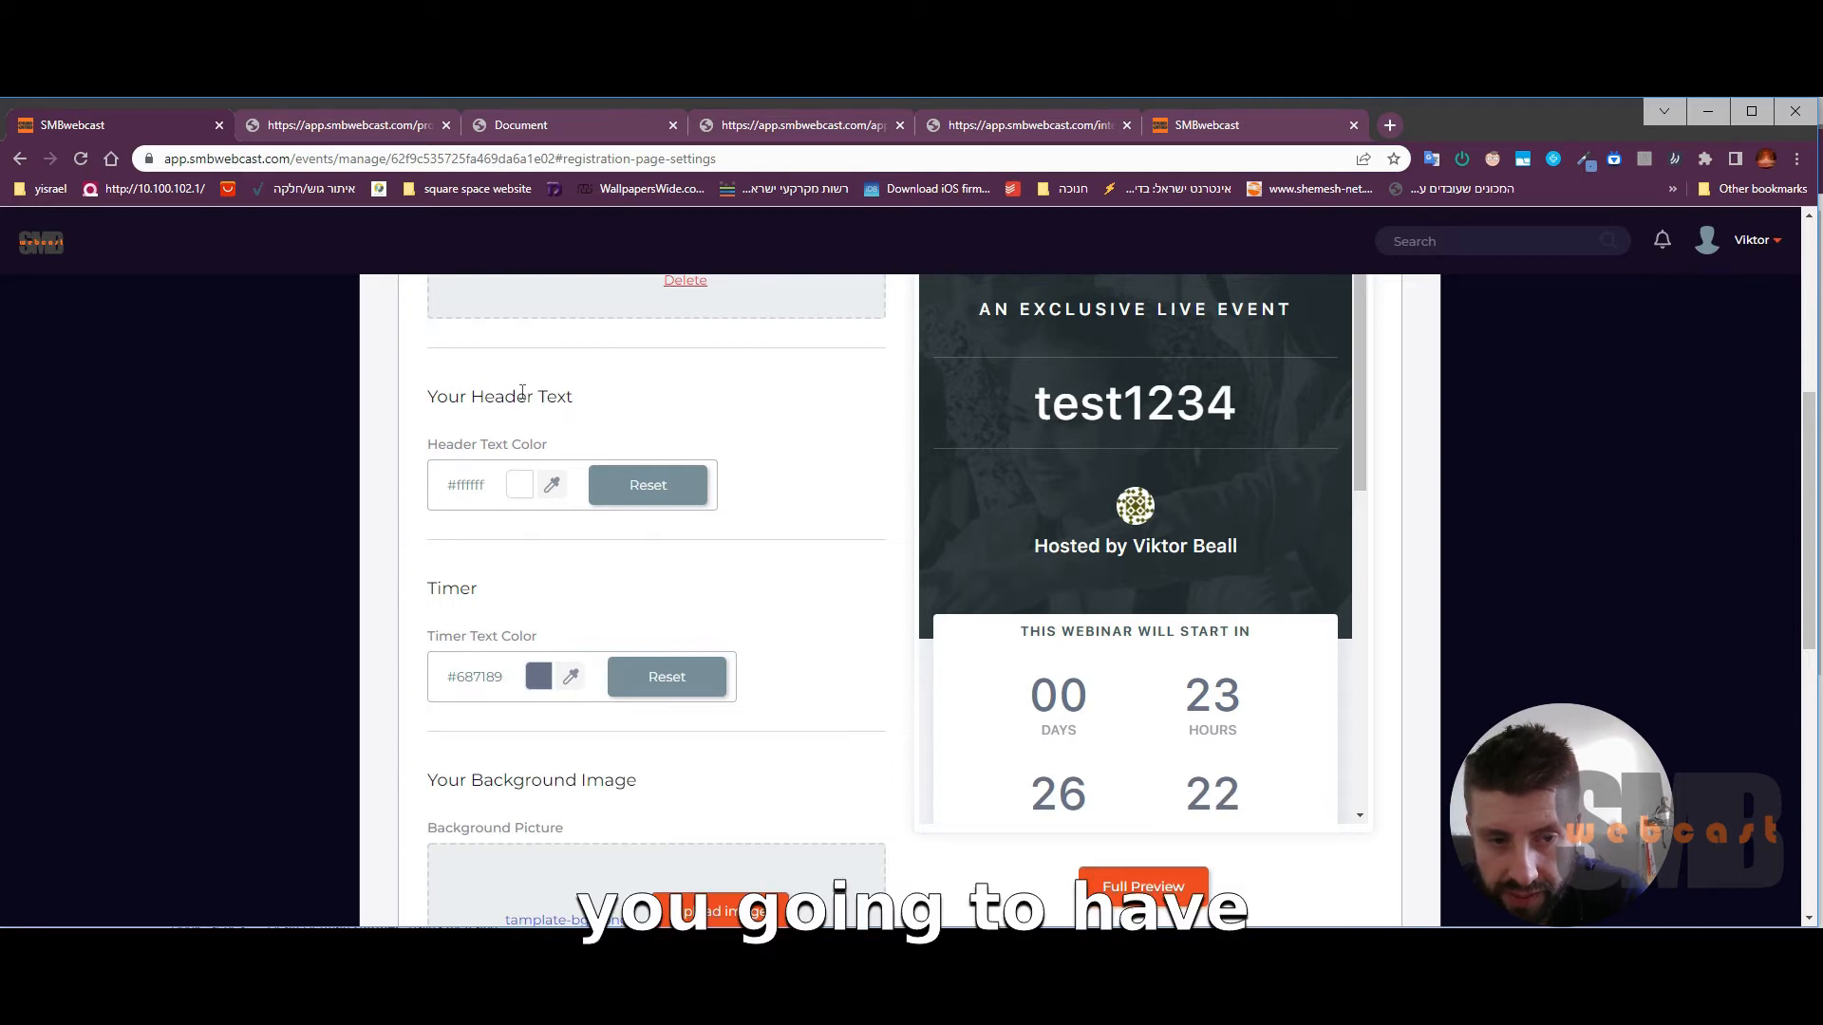
pyautogui.click(520, 485)
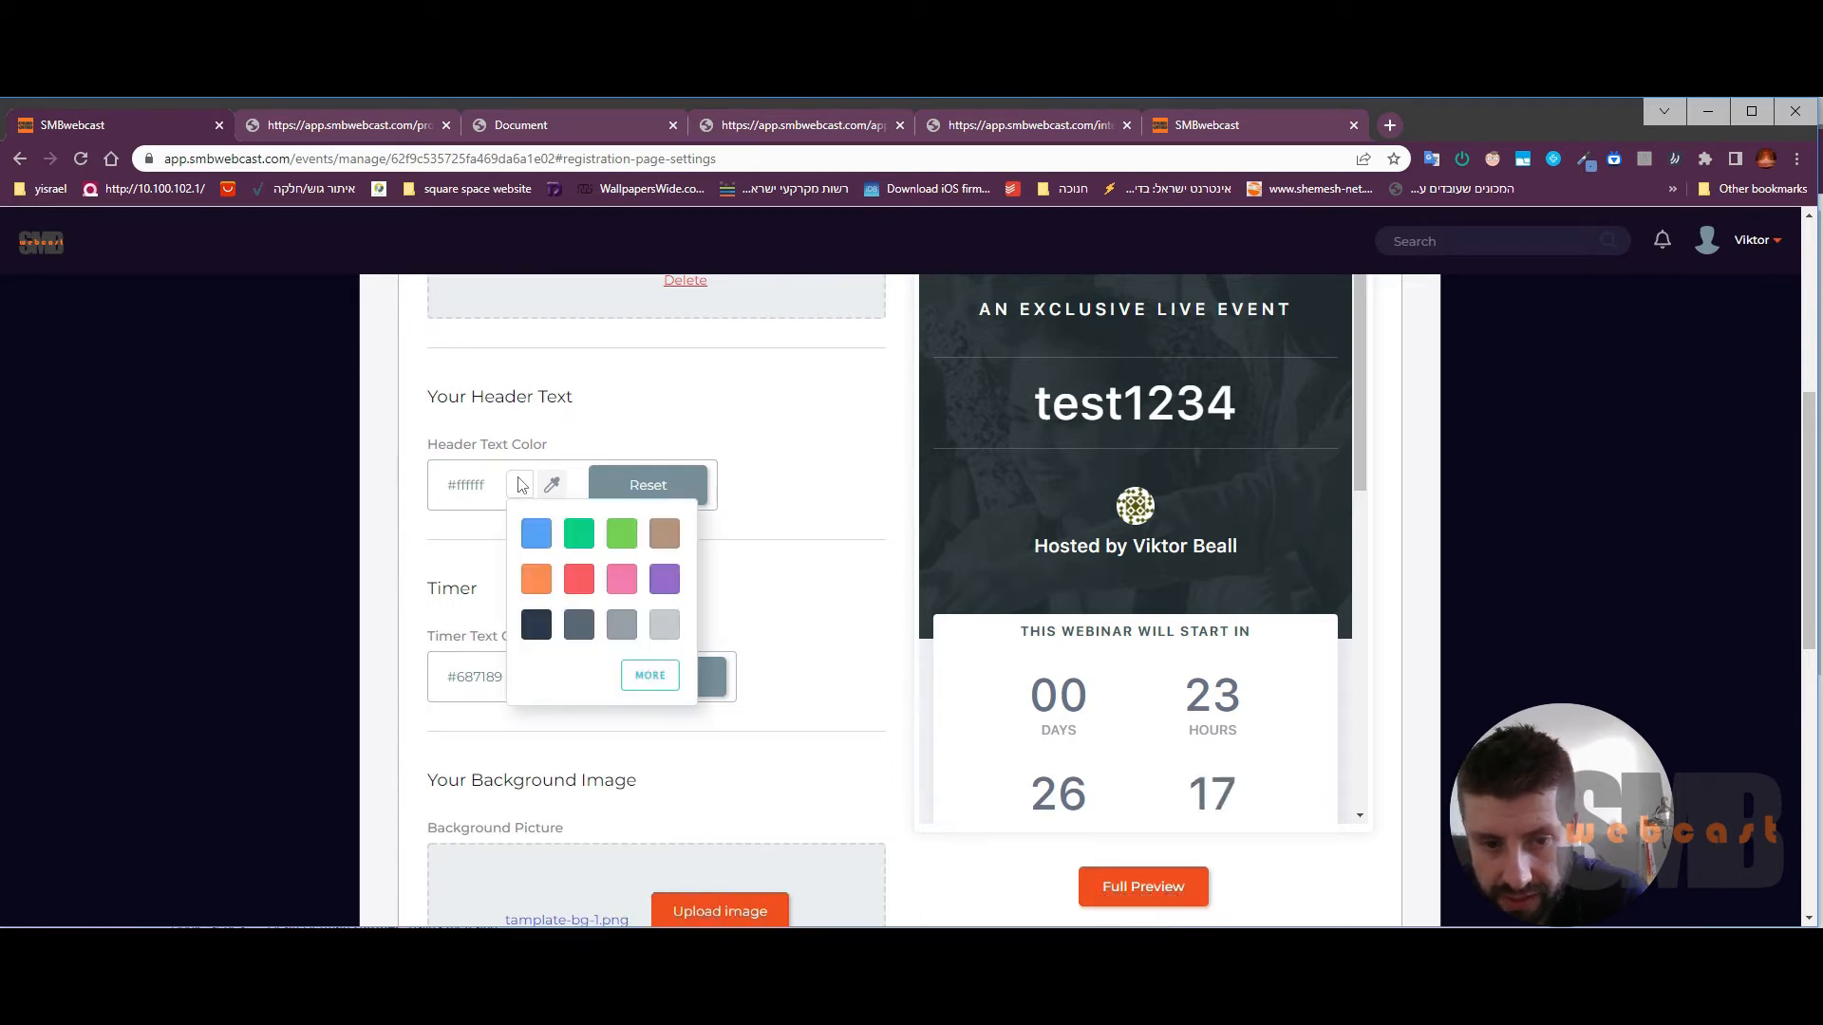
pyautogui.click(580, 533)
pyautogui.scroll(2, 813, 424)
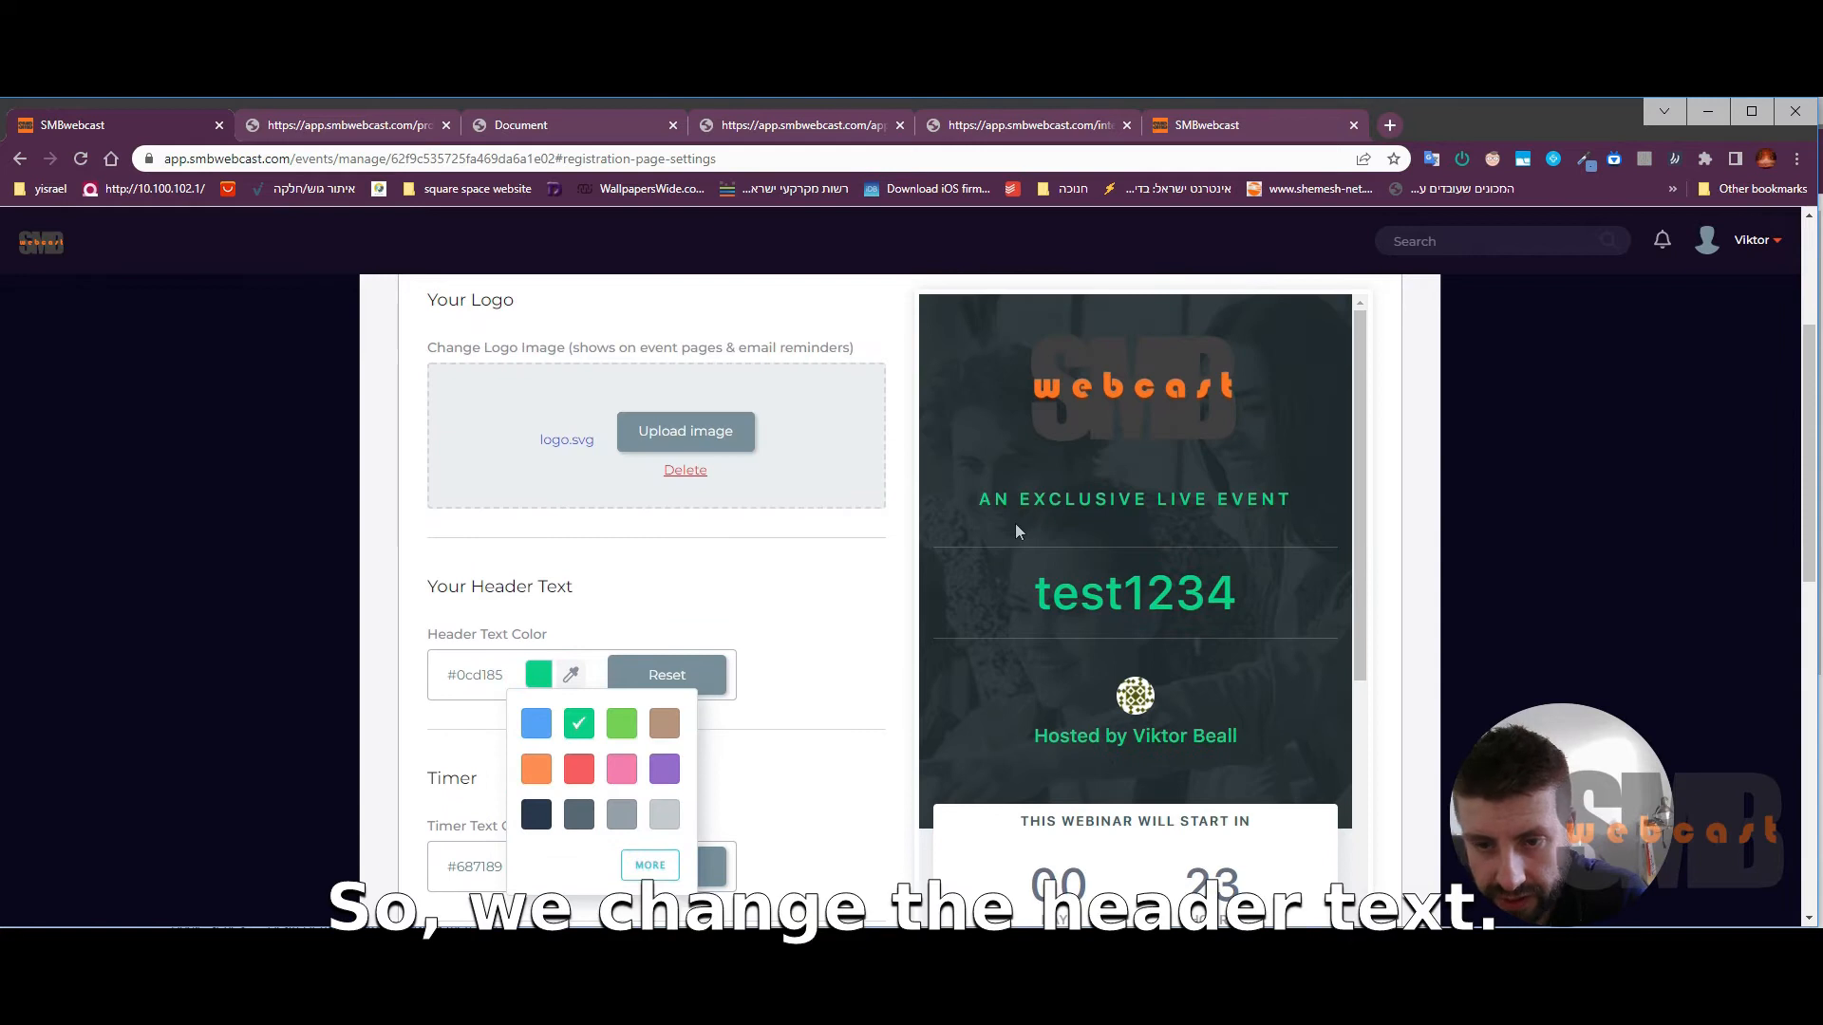
pyautogui.click(934, 538)
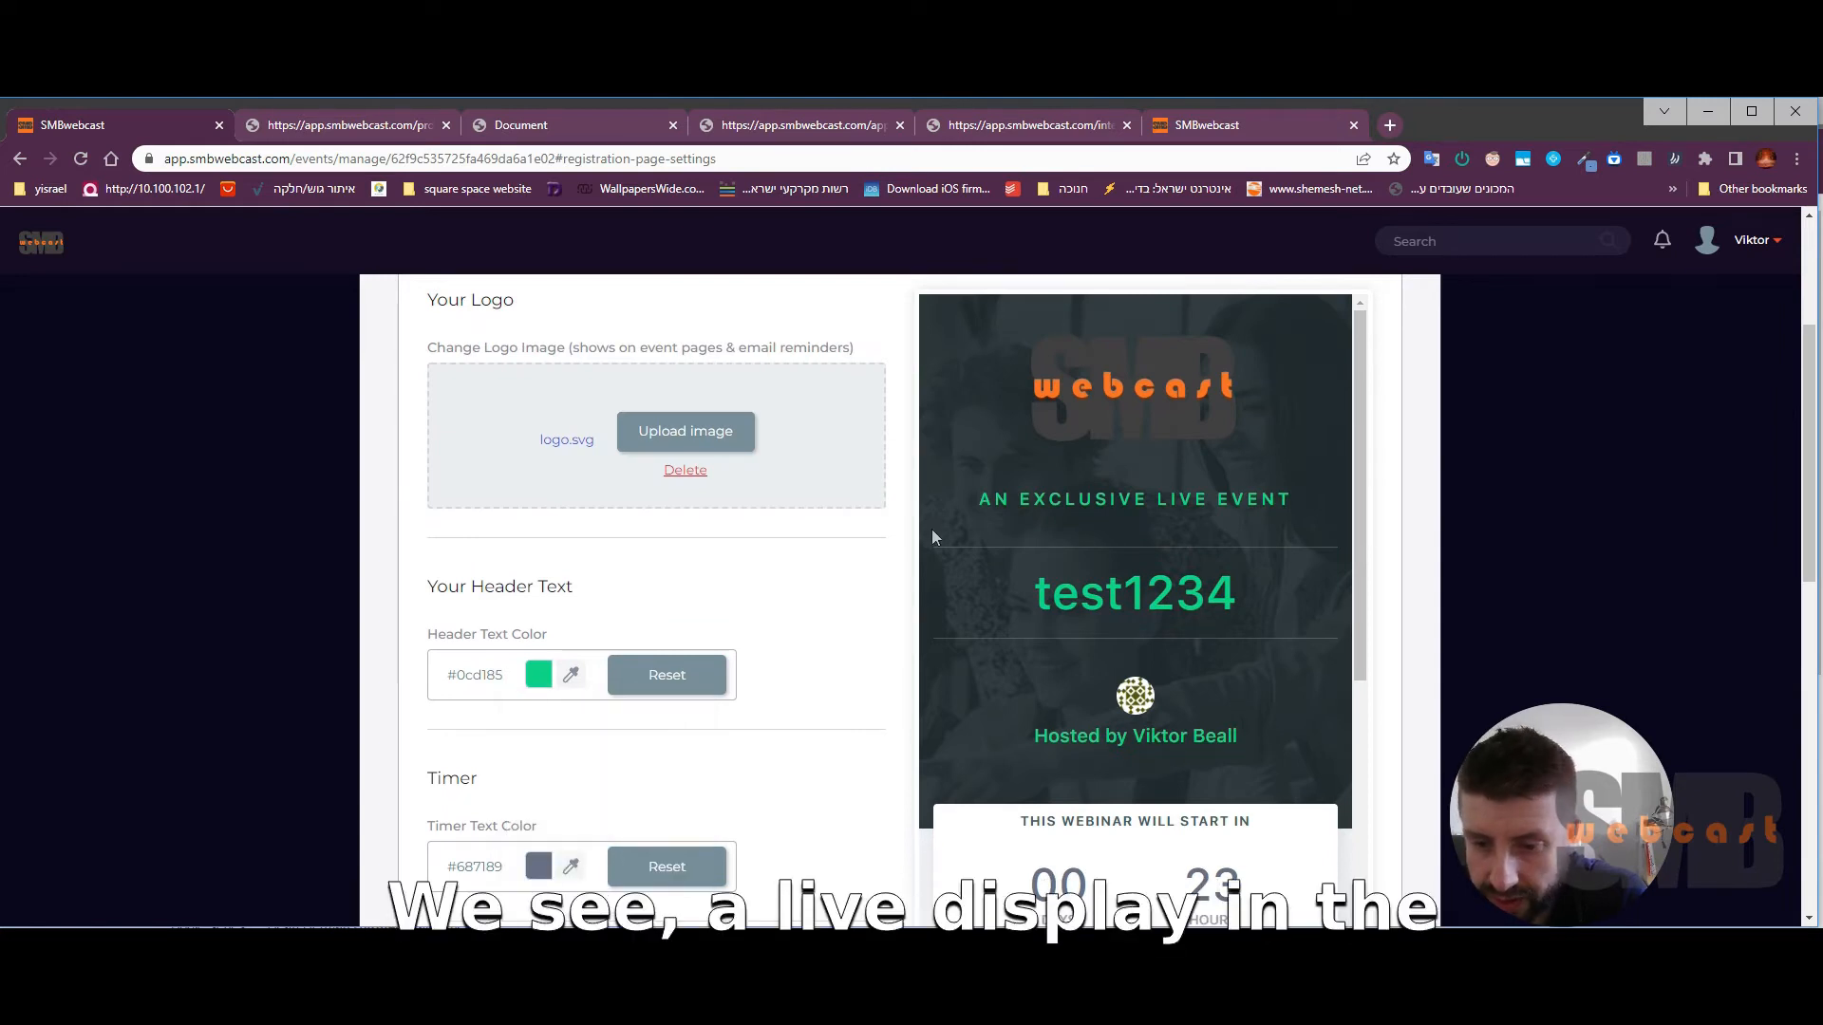
# Step: Change the registration page's timer text color to green #77d353
pyautogui.scroll(-2, 1005, 529)
pyautogui.scroll(-4, 985, 594)
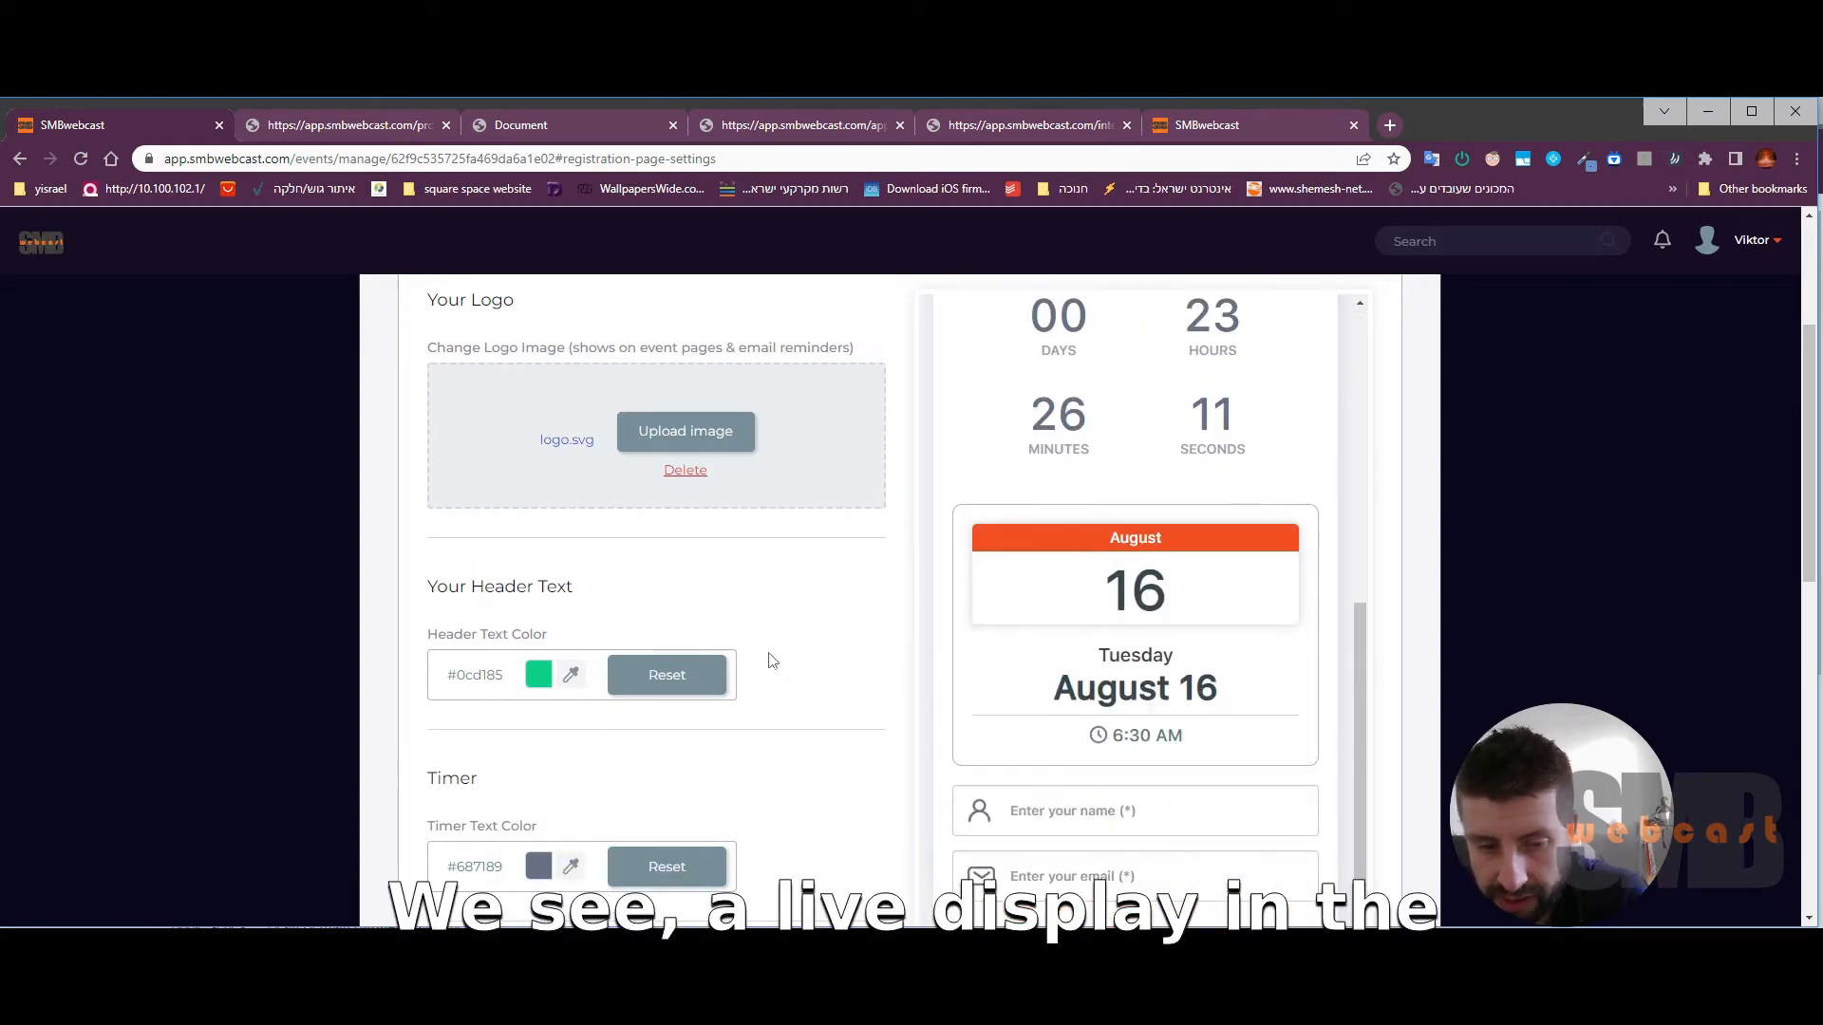
pyautogui.scroll(-2, 665, 721)
pyautogui.scroll(-3, 586, 792)
pyautogui.click(538, 486)
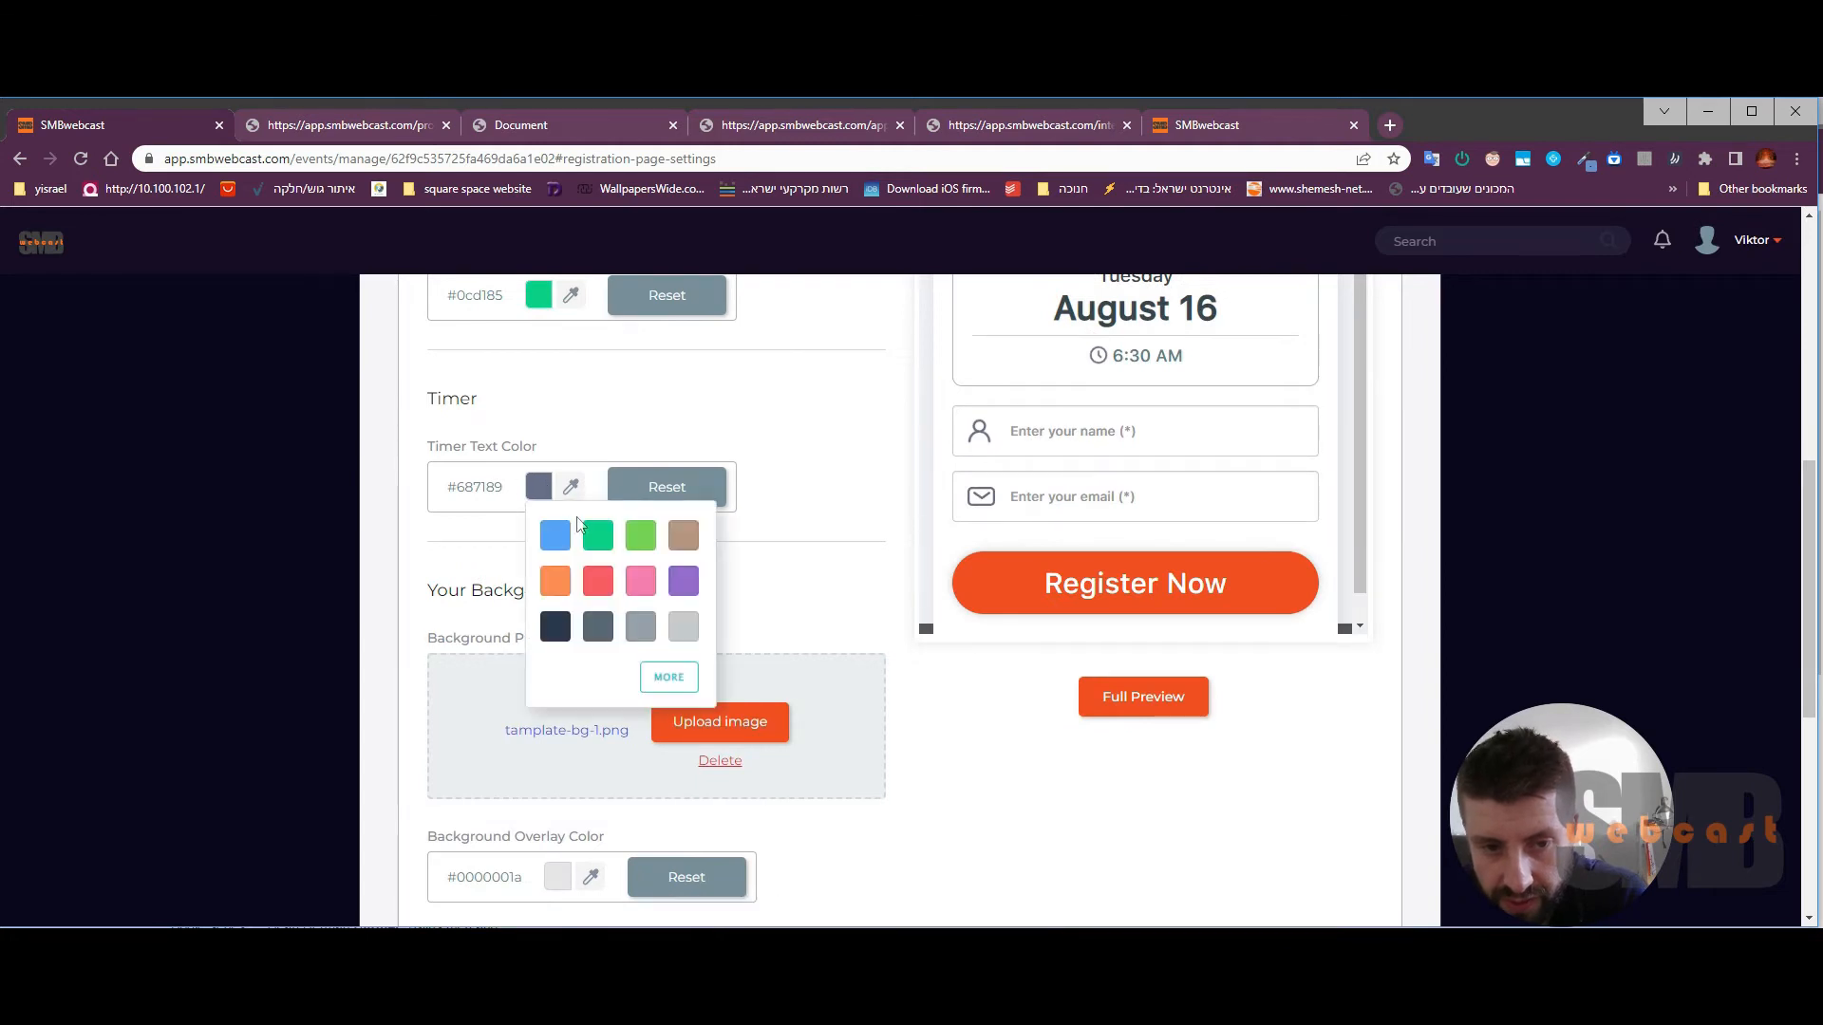
pyautogui.click(640, 536)
pyautogui.scroll(5, 766, 504)
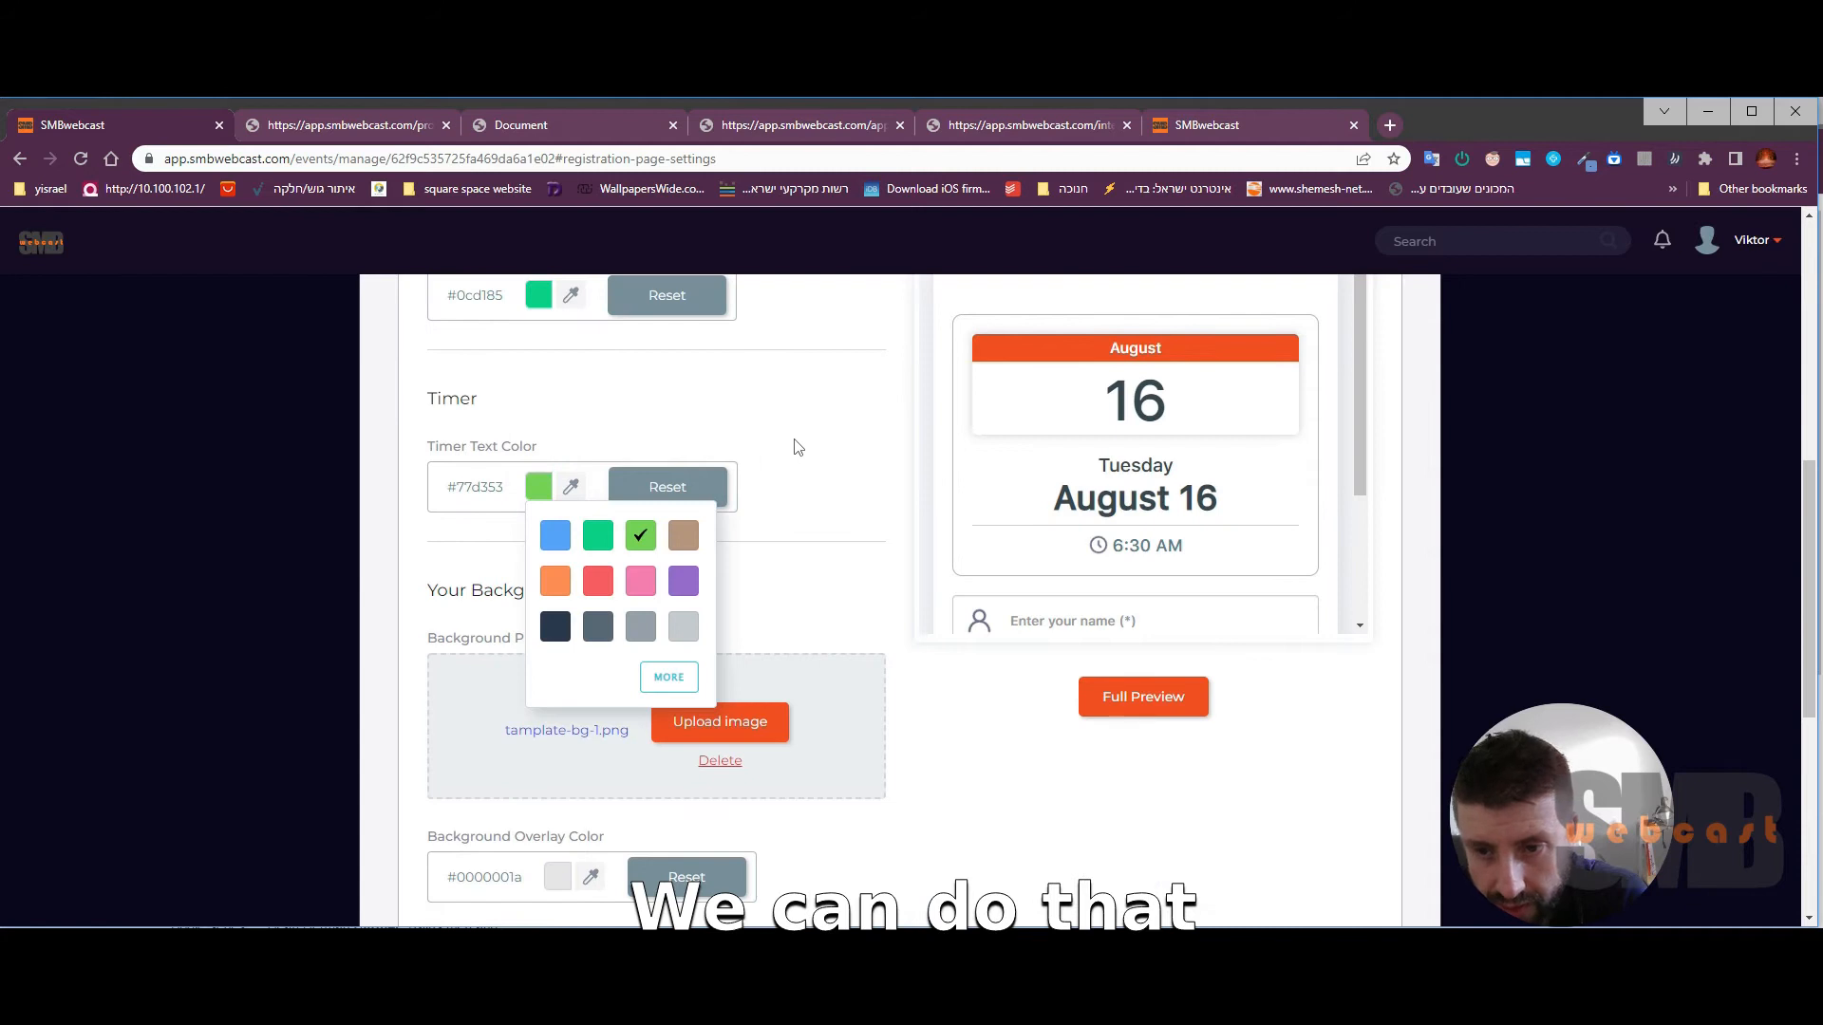
# Step: Allow GDPR settings on the registration page and set the background color opacity to 60%
pyautogui.scroll(-5, 788, 475)
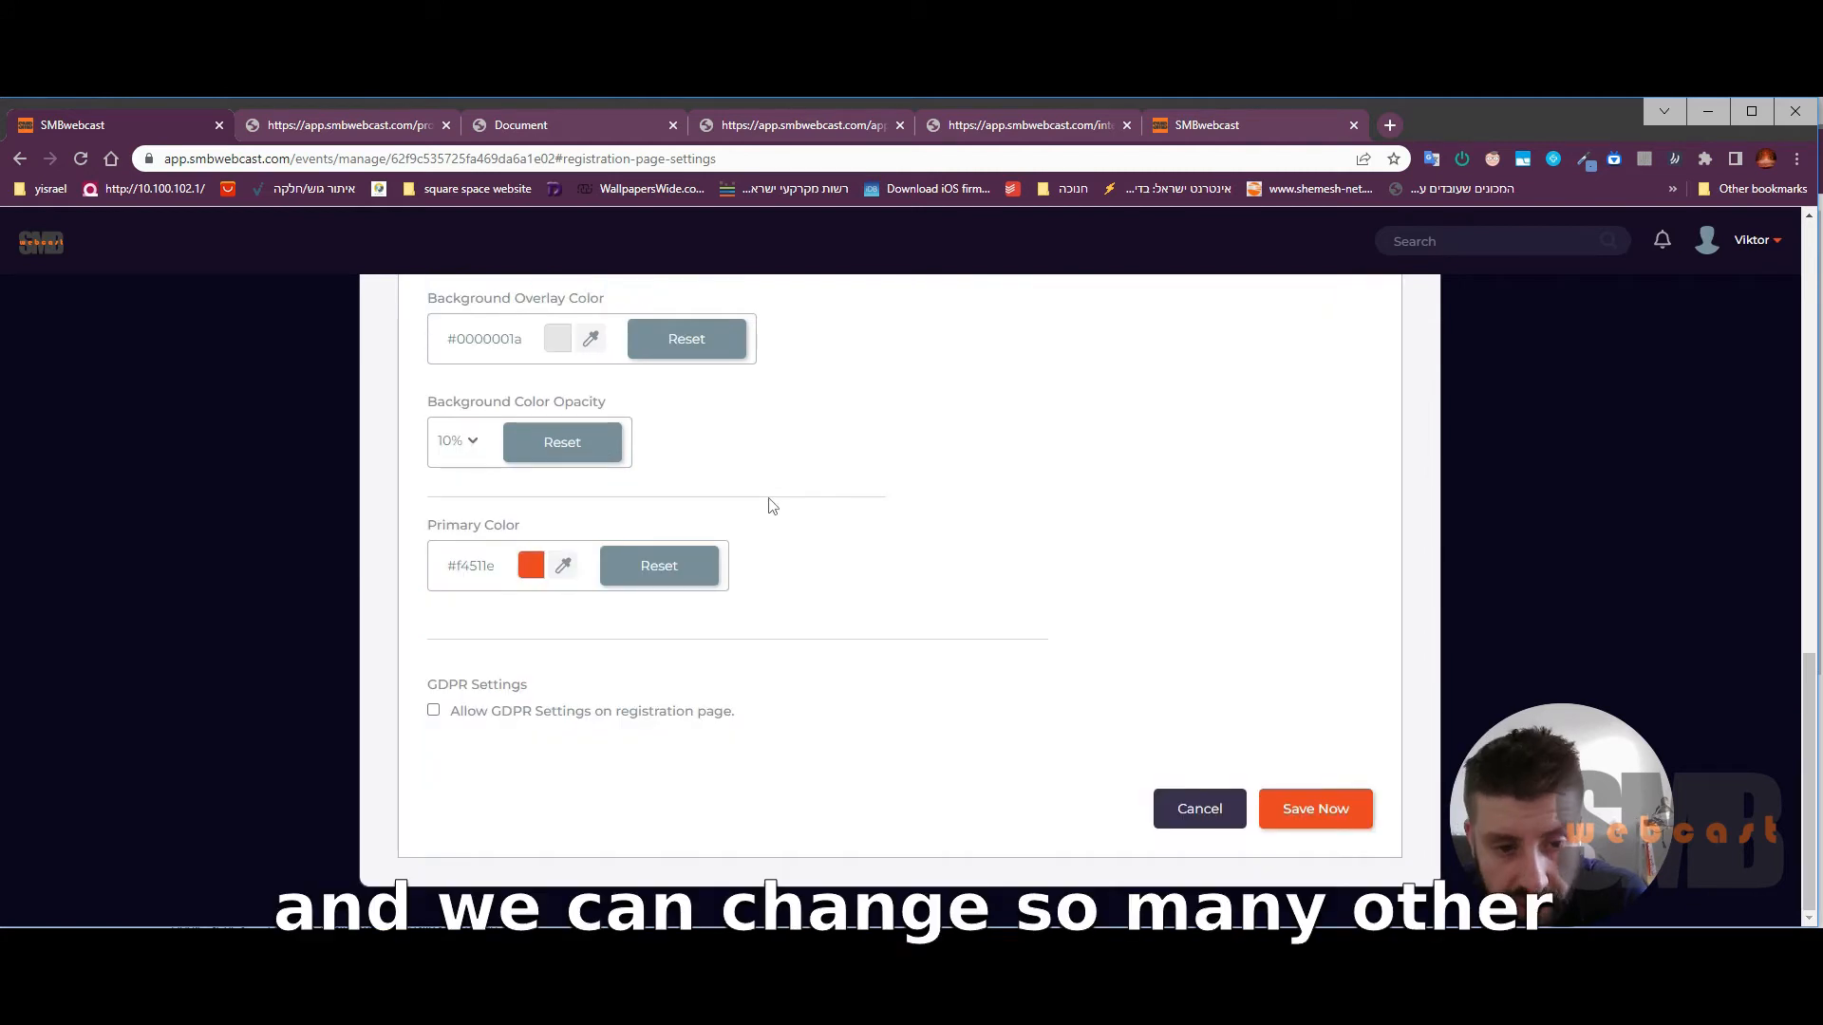
pyautogui.click(434, 711)
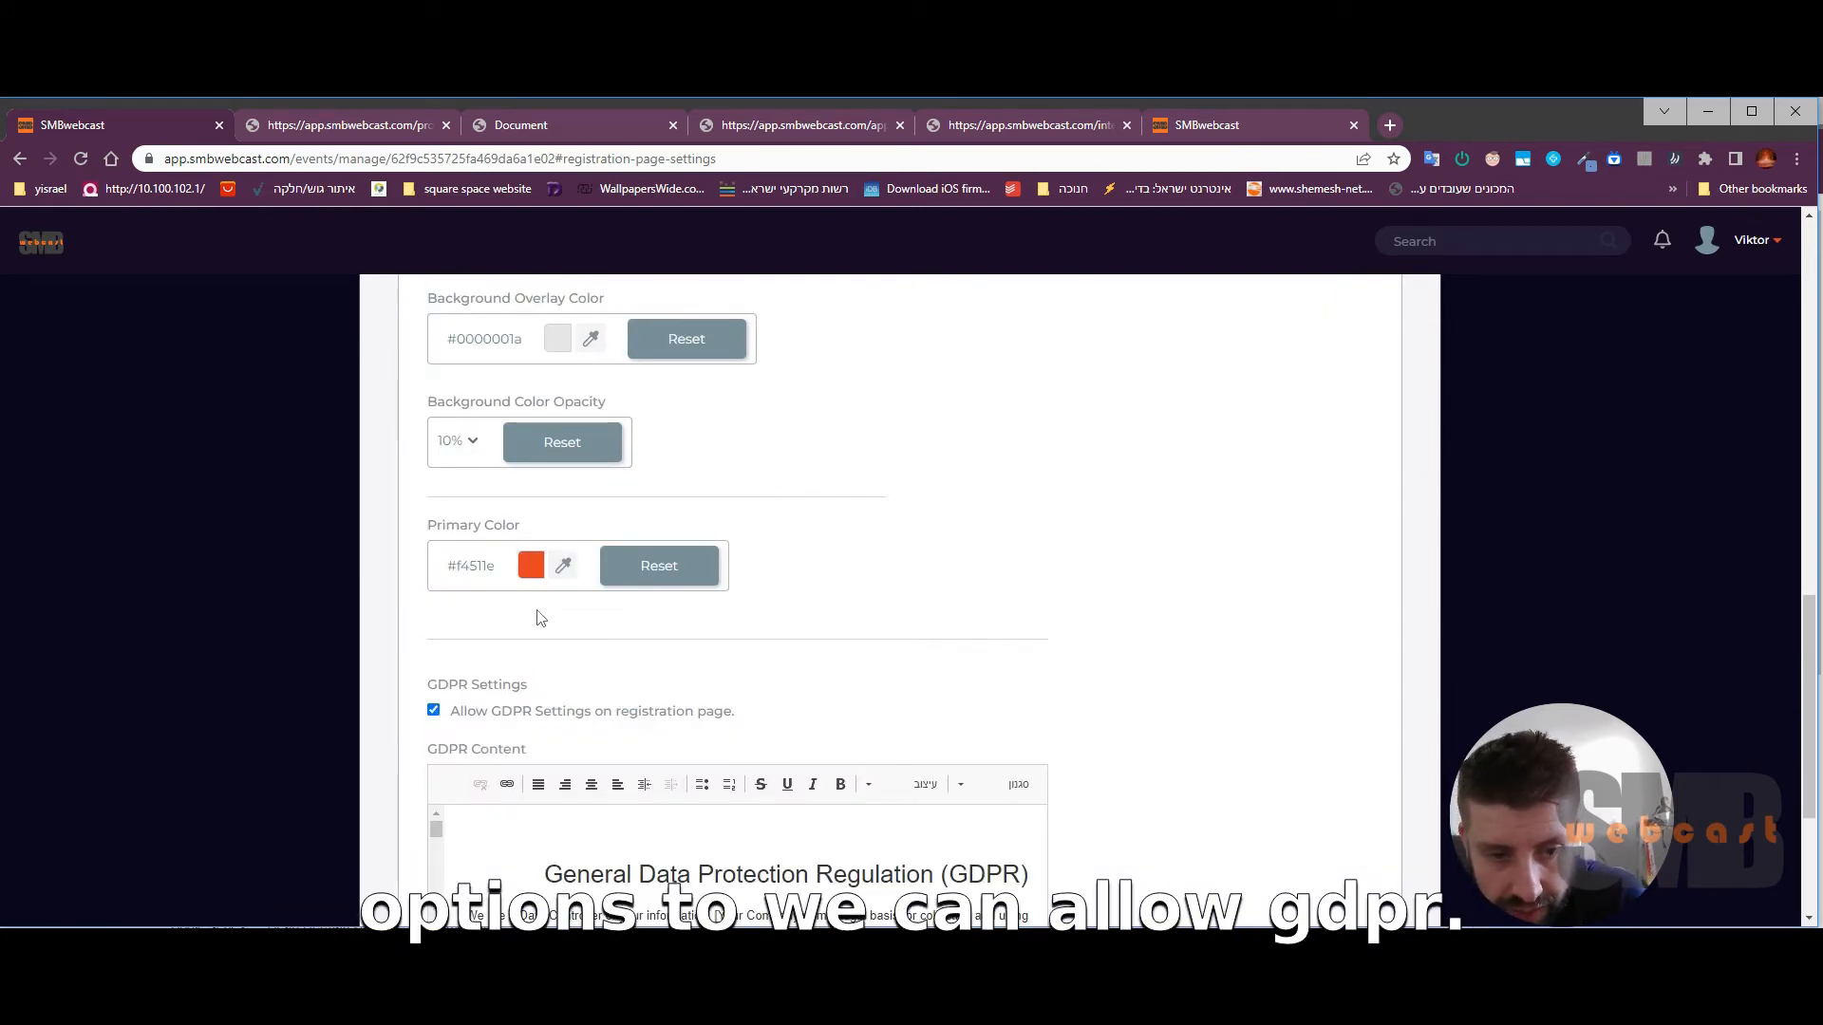
pyautogui.scroll(2, 504, 570)
pyautogui.click(465, 632)
pyautogui.click(452, 739)
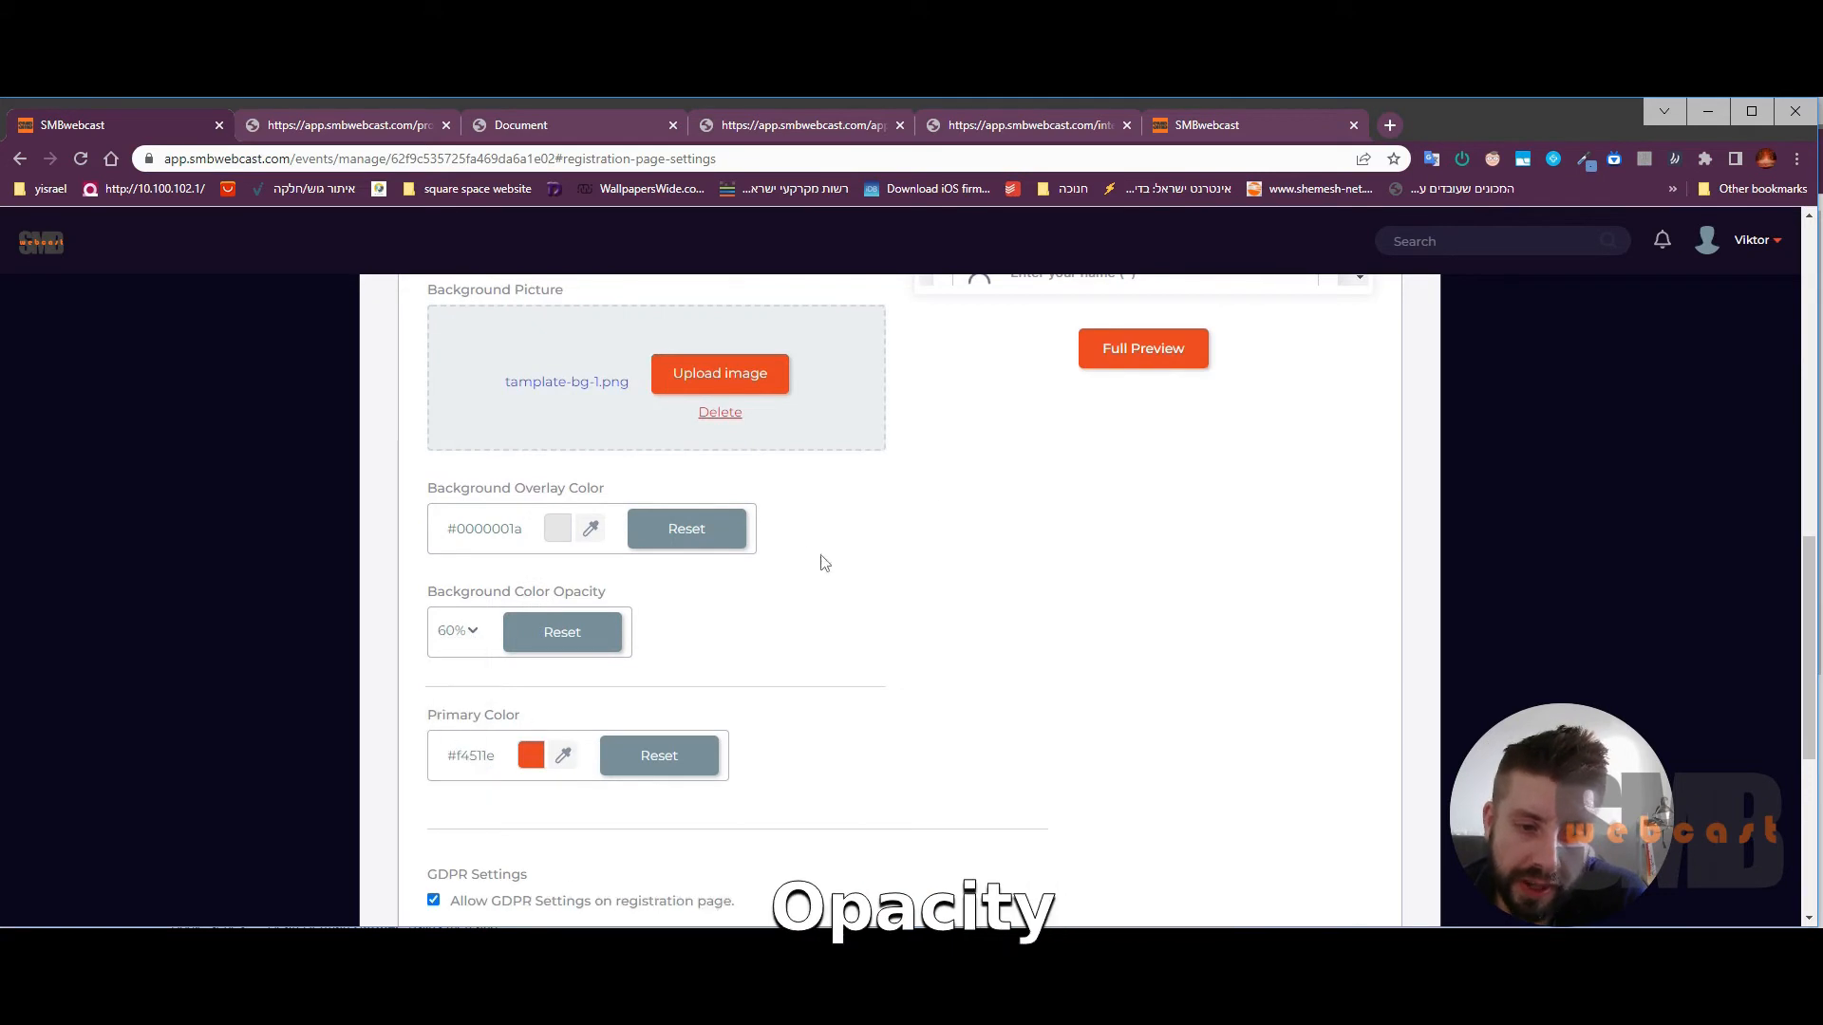
# Step: Set the background overlay color to red #f95f62 and save the registration page settings
pyautogui.scroll(3, 742, 526)
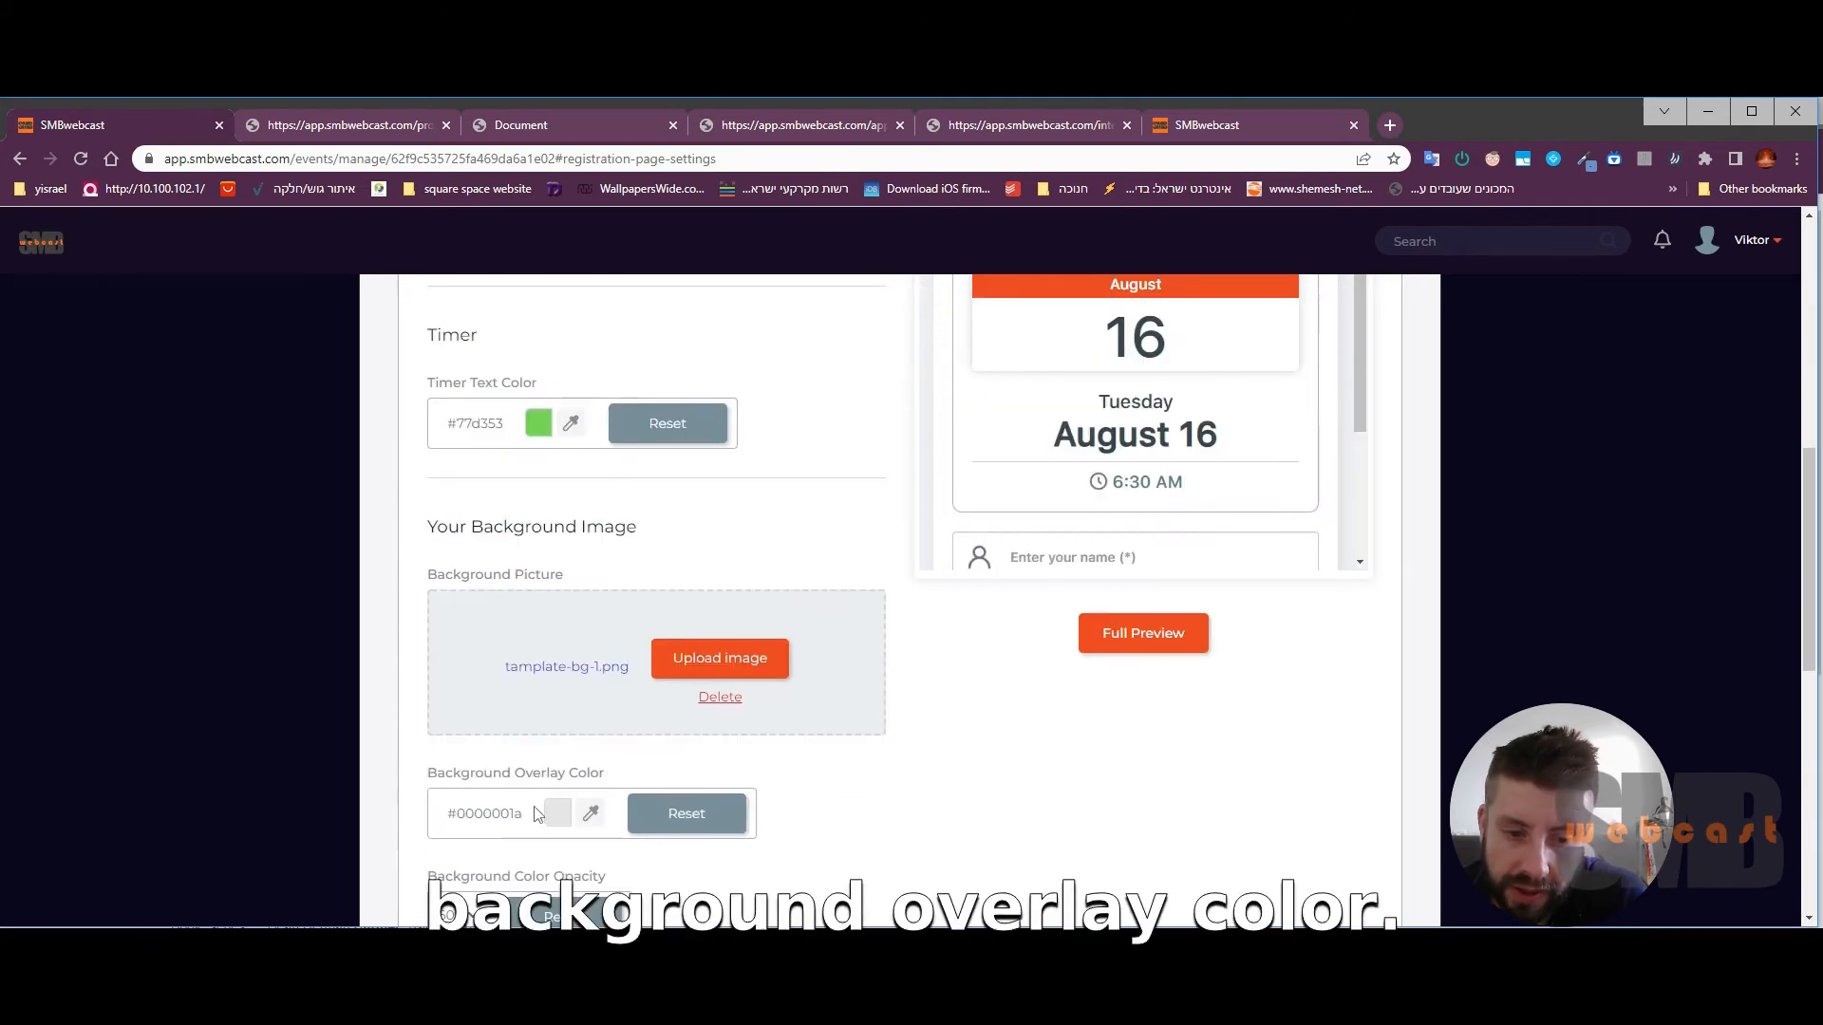
pyautogui.click(560, 820)
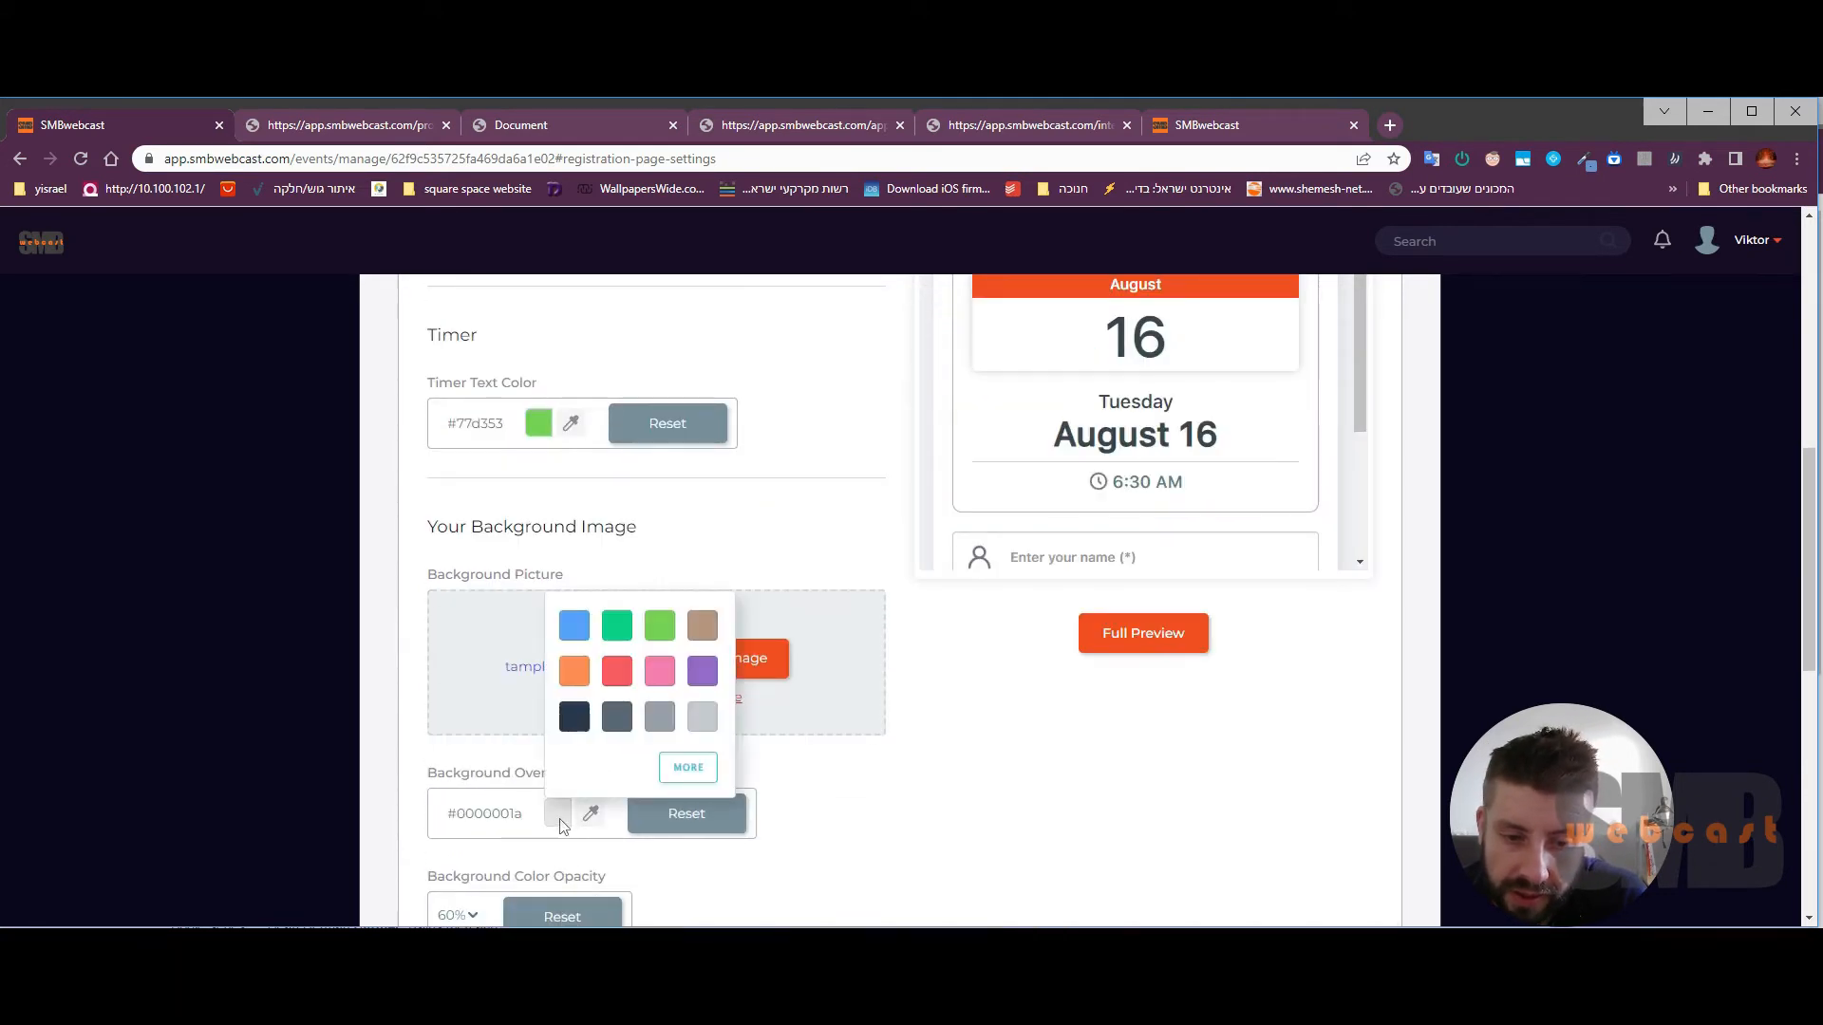
pyautogui.click(616, 671)
pyautogui.scroll(4, 737, 679)
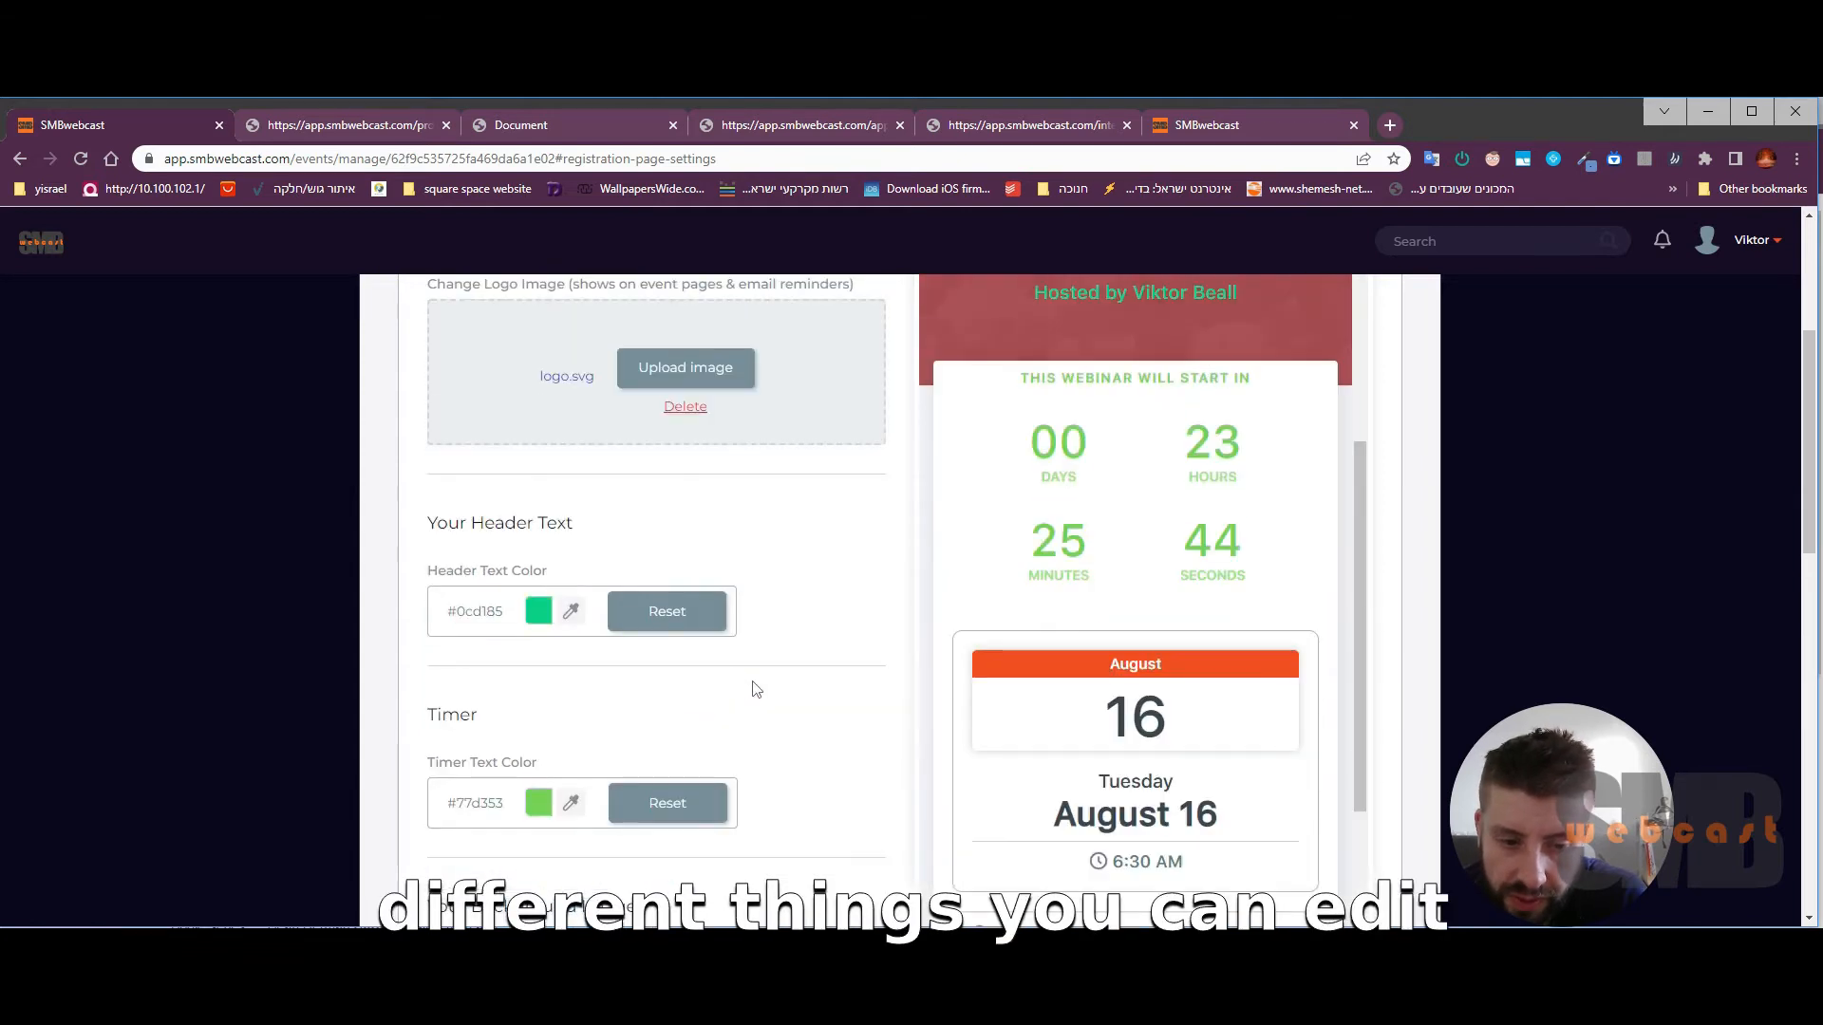
pyautogui.scroll(4, 812, 719)
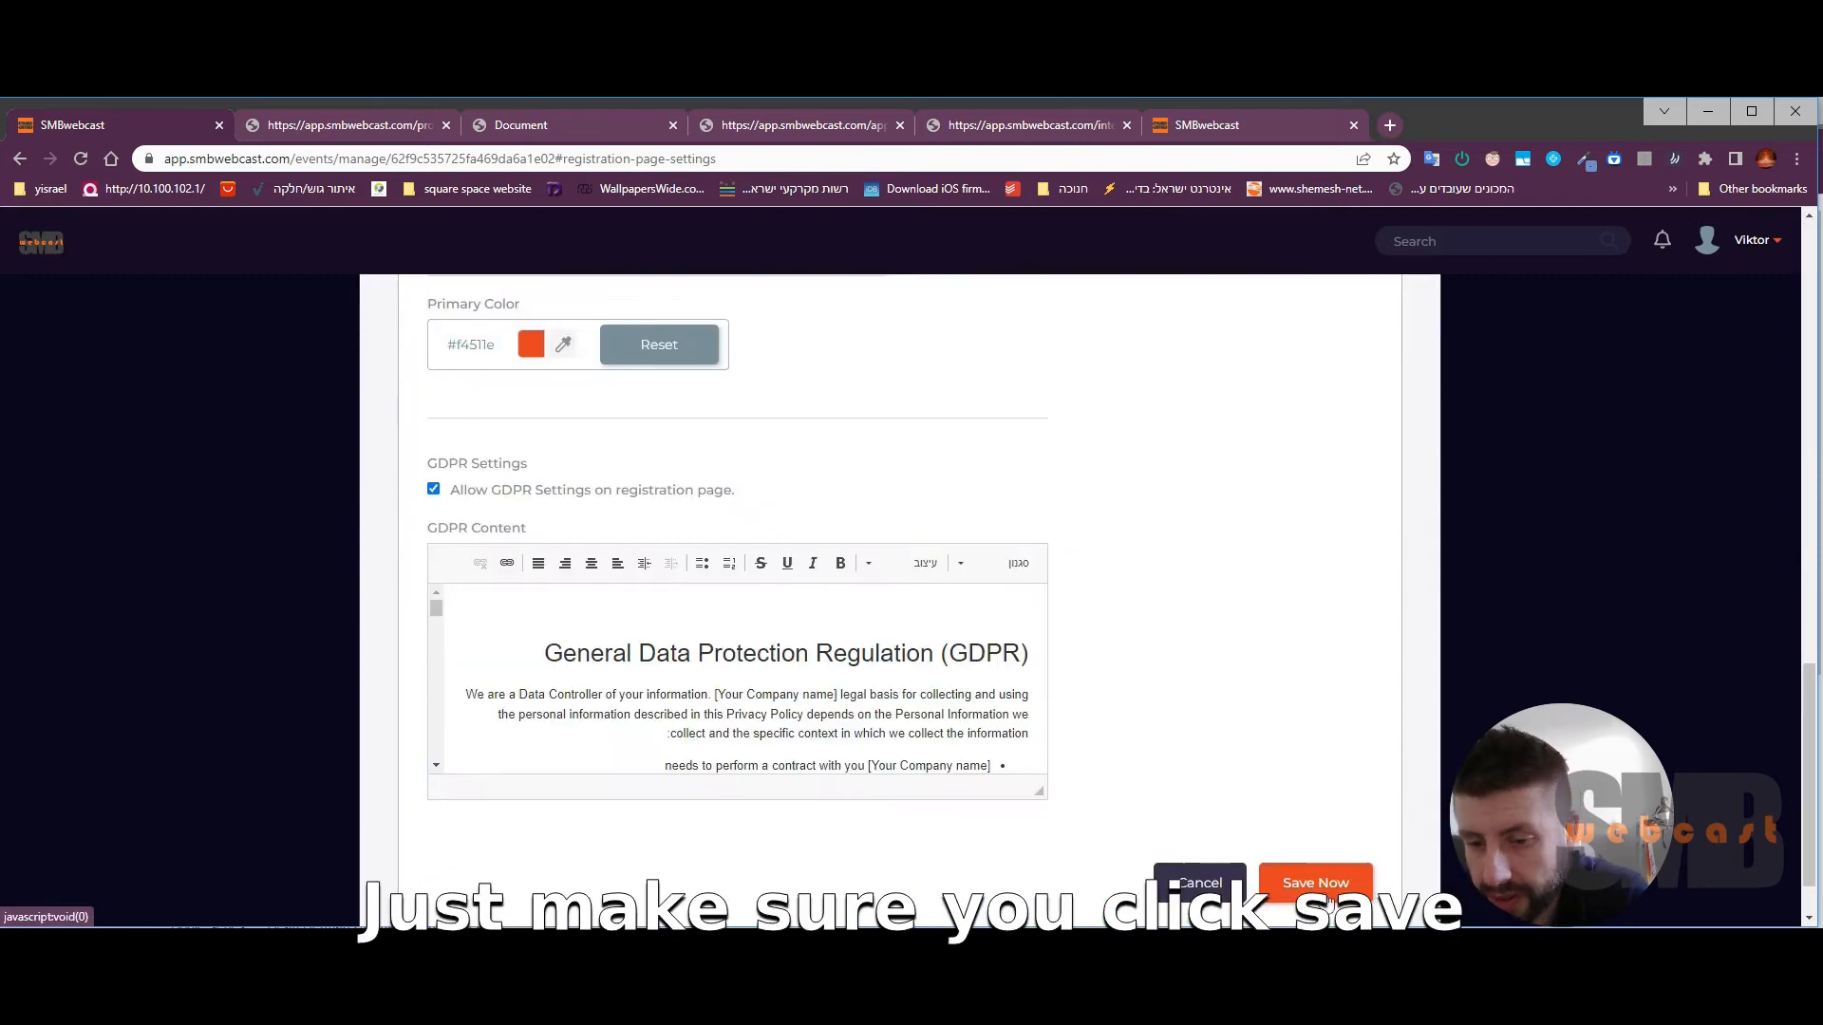
pyautogui.scroll(-1, 1160, 766)
pyautogui.click(1294, 812)
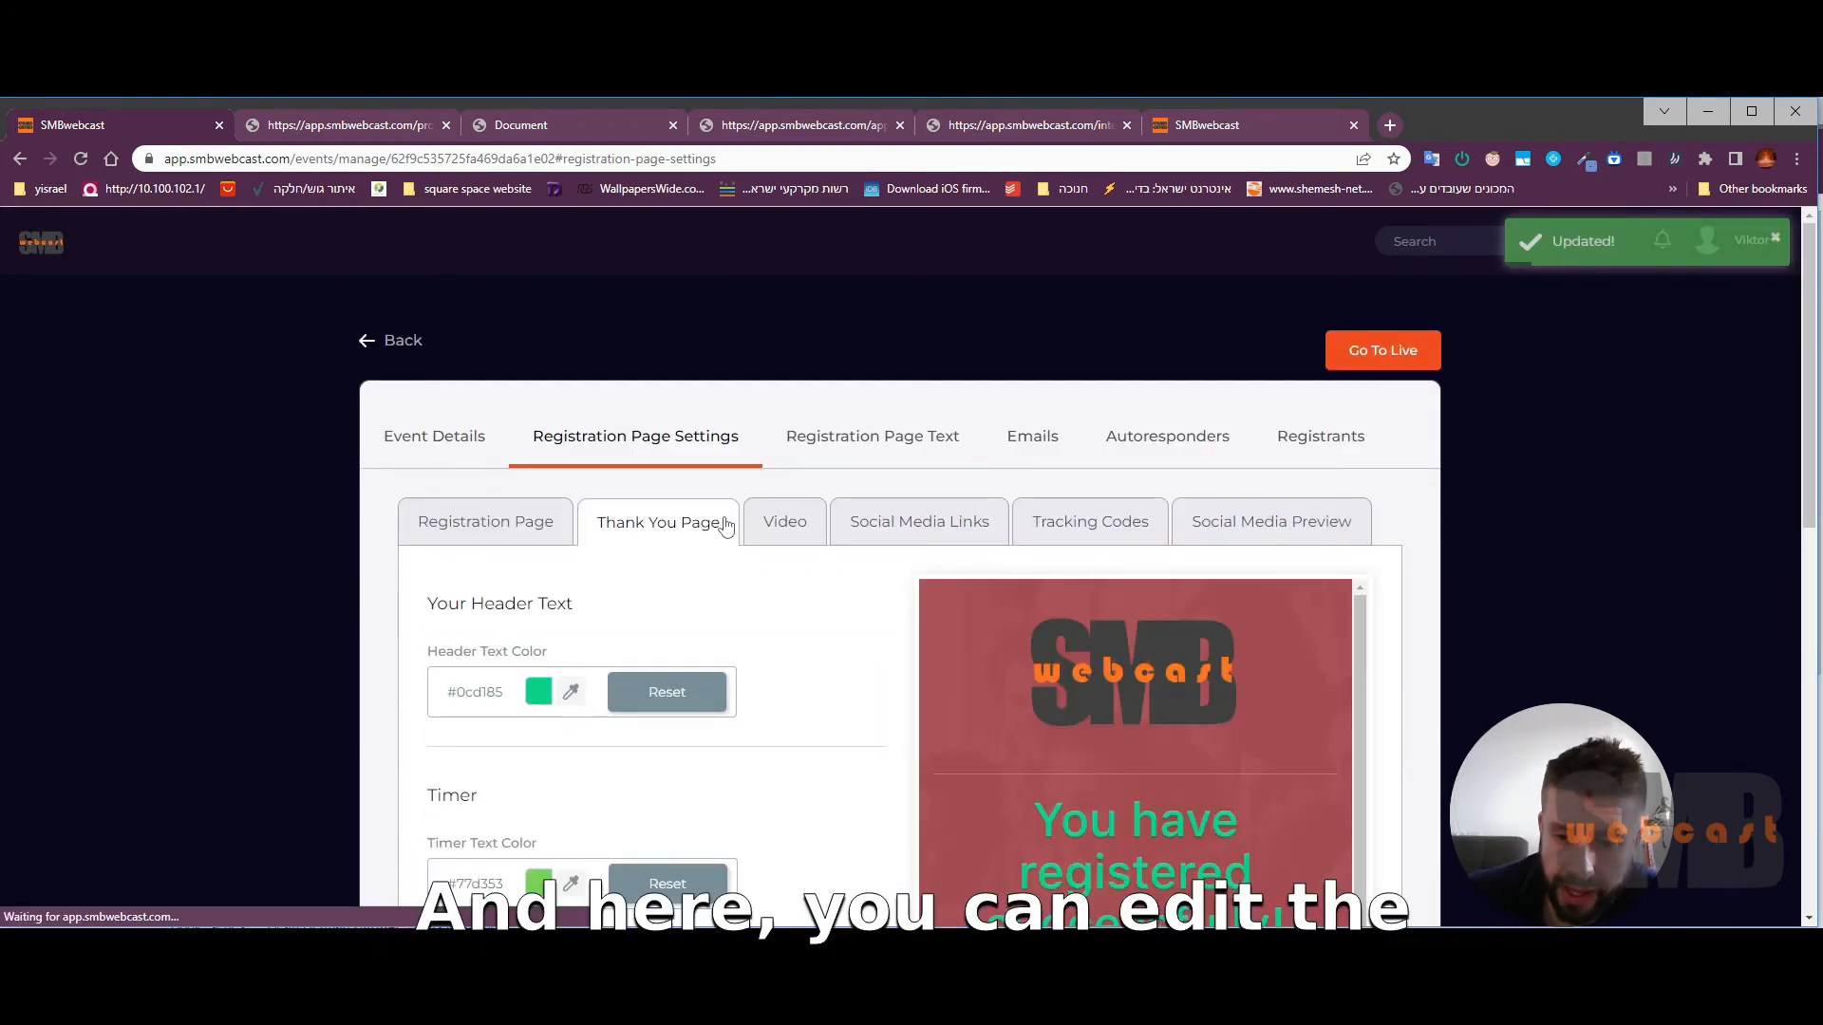
# Step: Review the thank you page's header, timer, background and color scheme settings alongside its preview
pyautogui.scroll(-5, 726, 525)
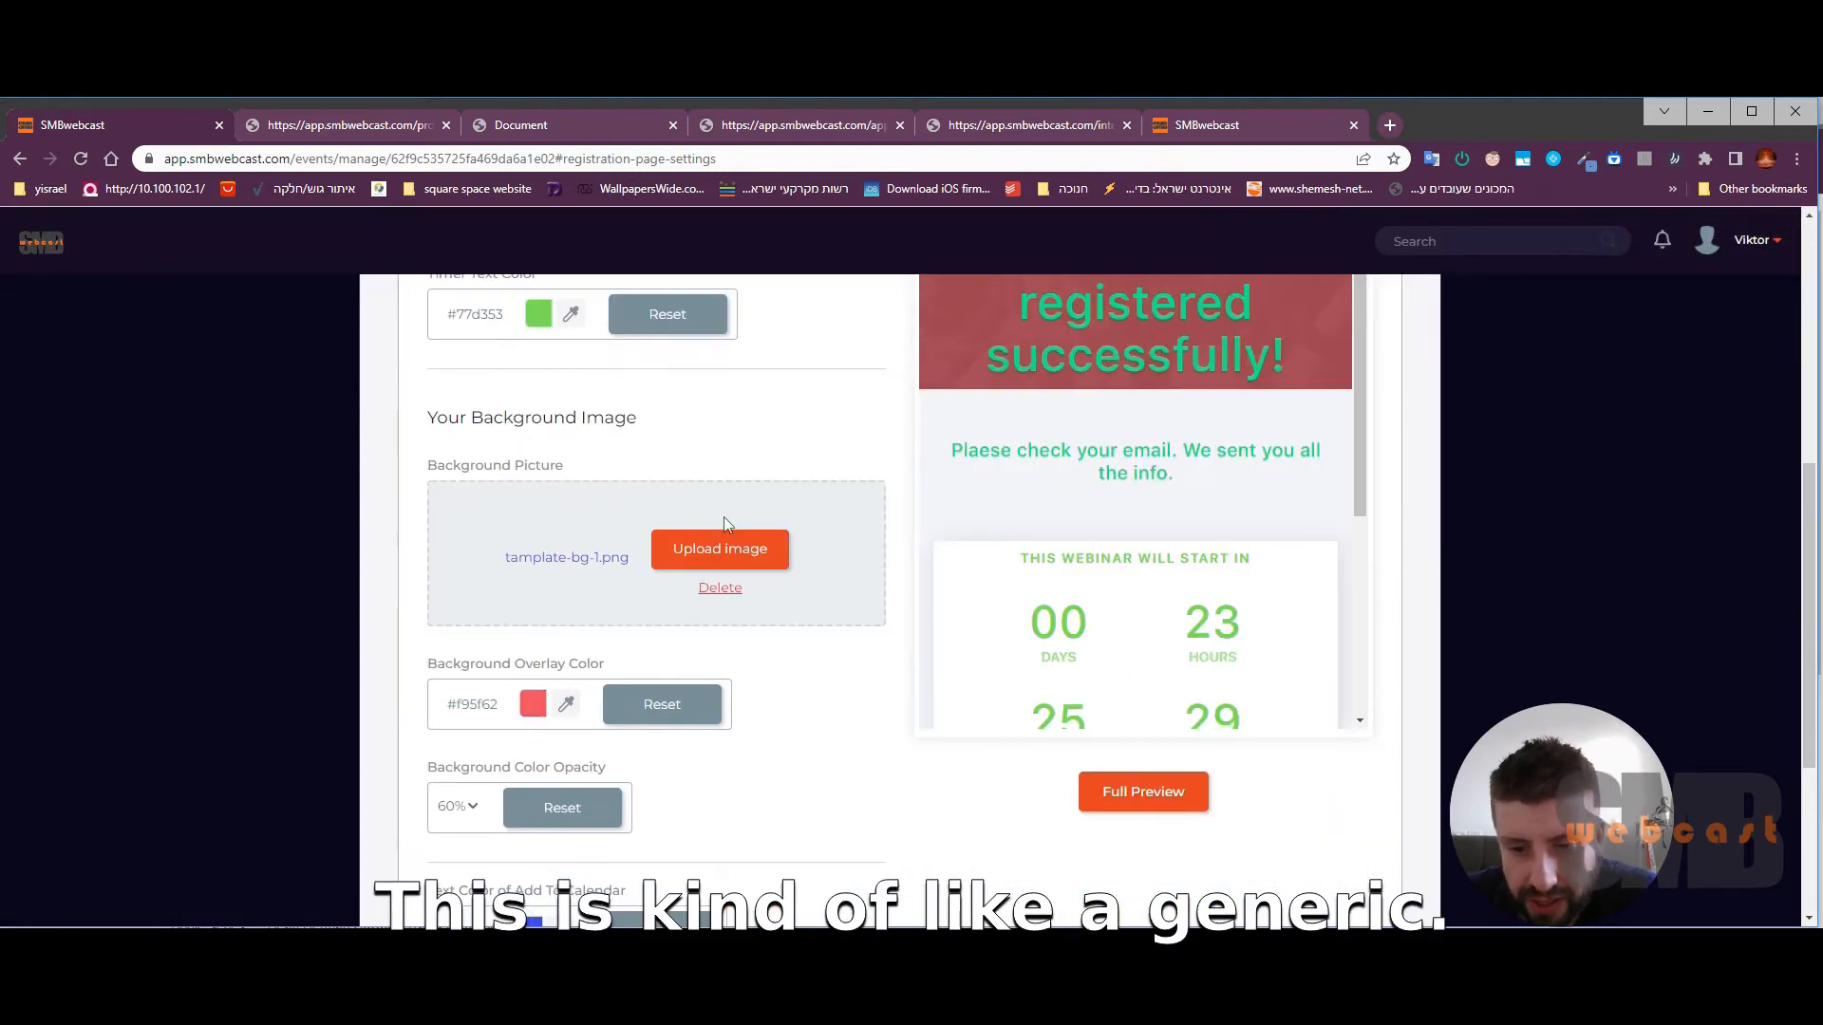
pyautogui.scroll(-4, 732, 485)
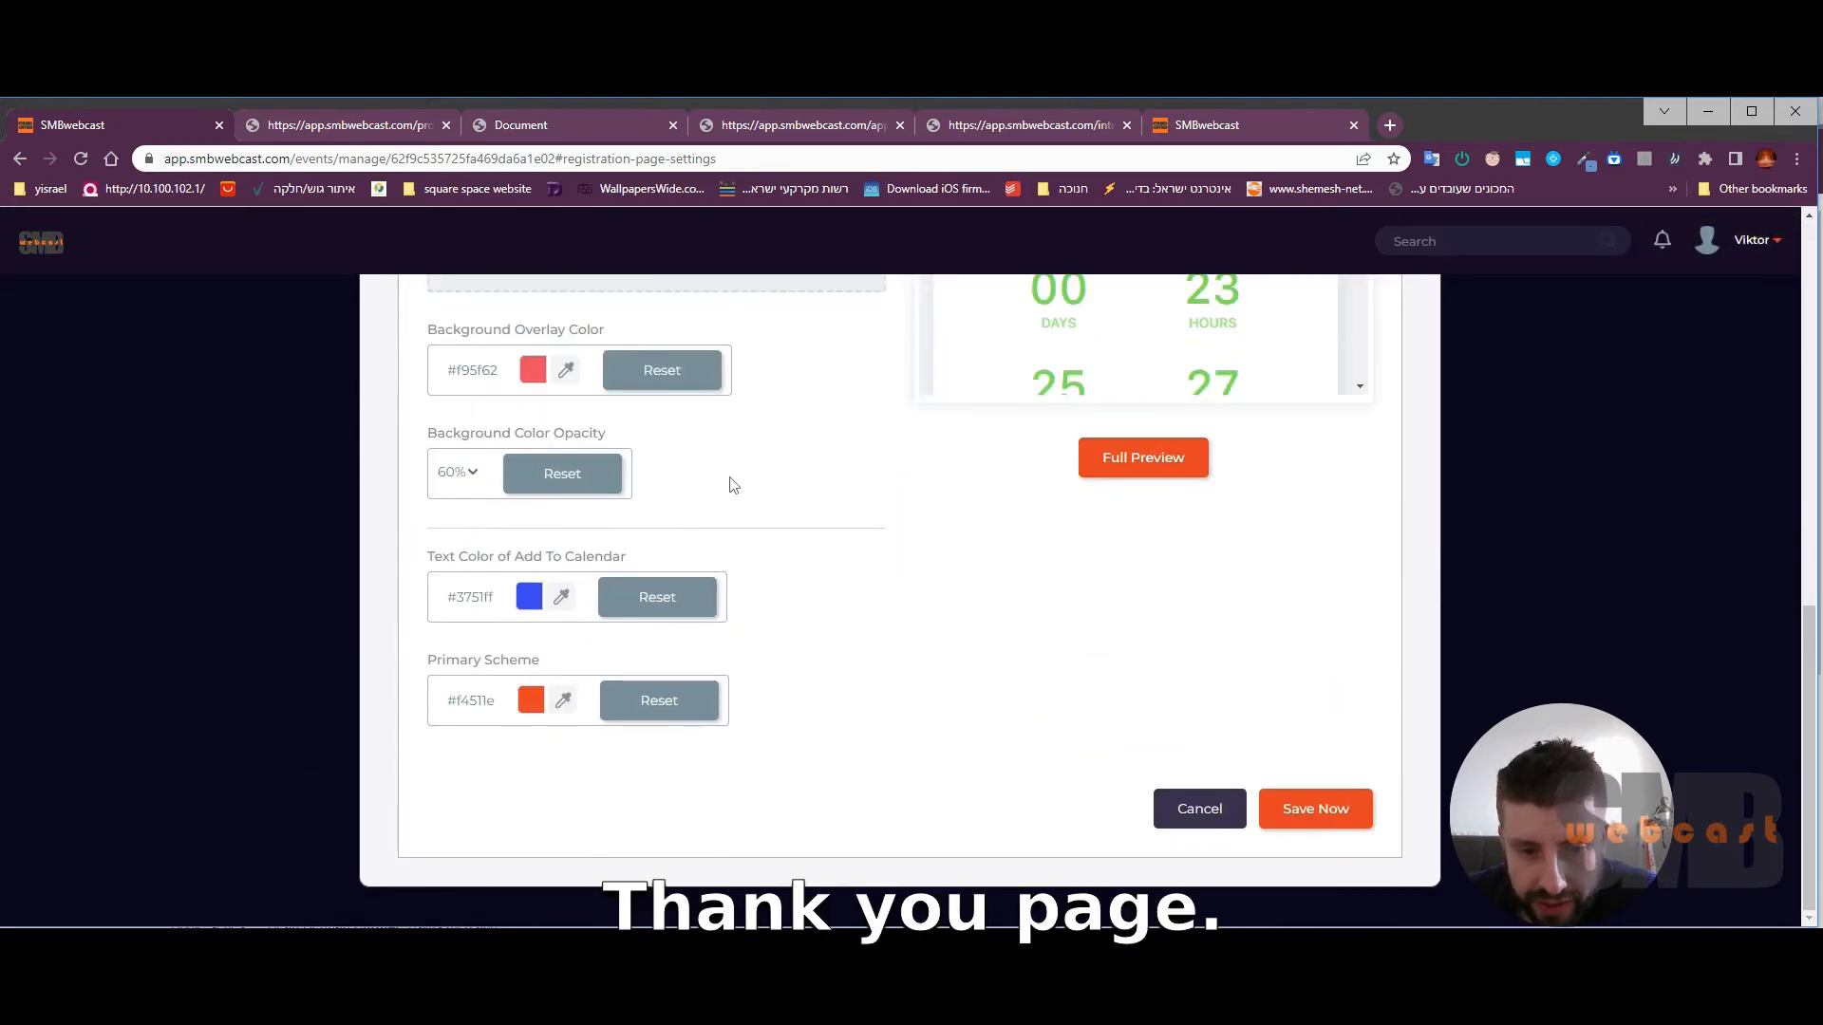
pyautogui.scroll(1, 732, 485)
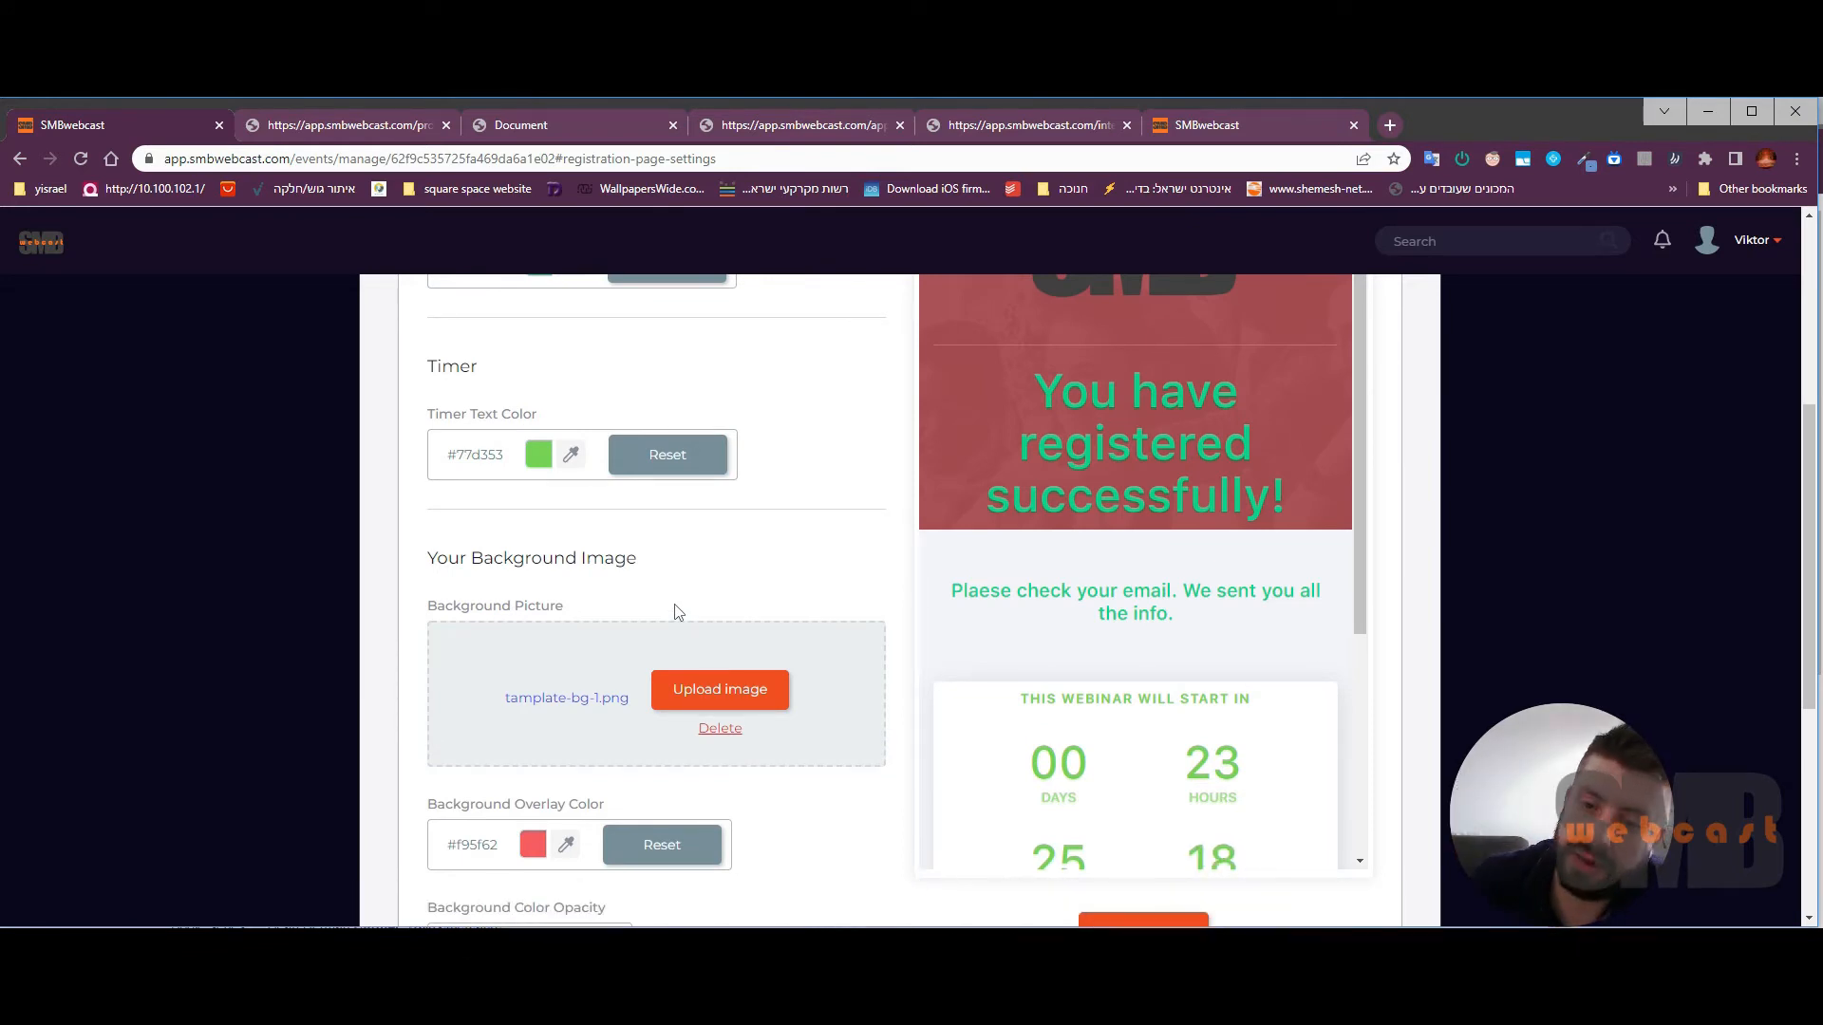
pyautogui.scroll(5, 778, 836)
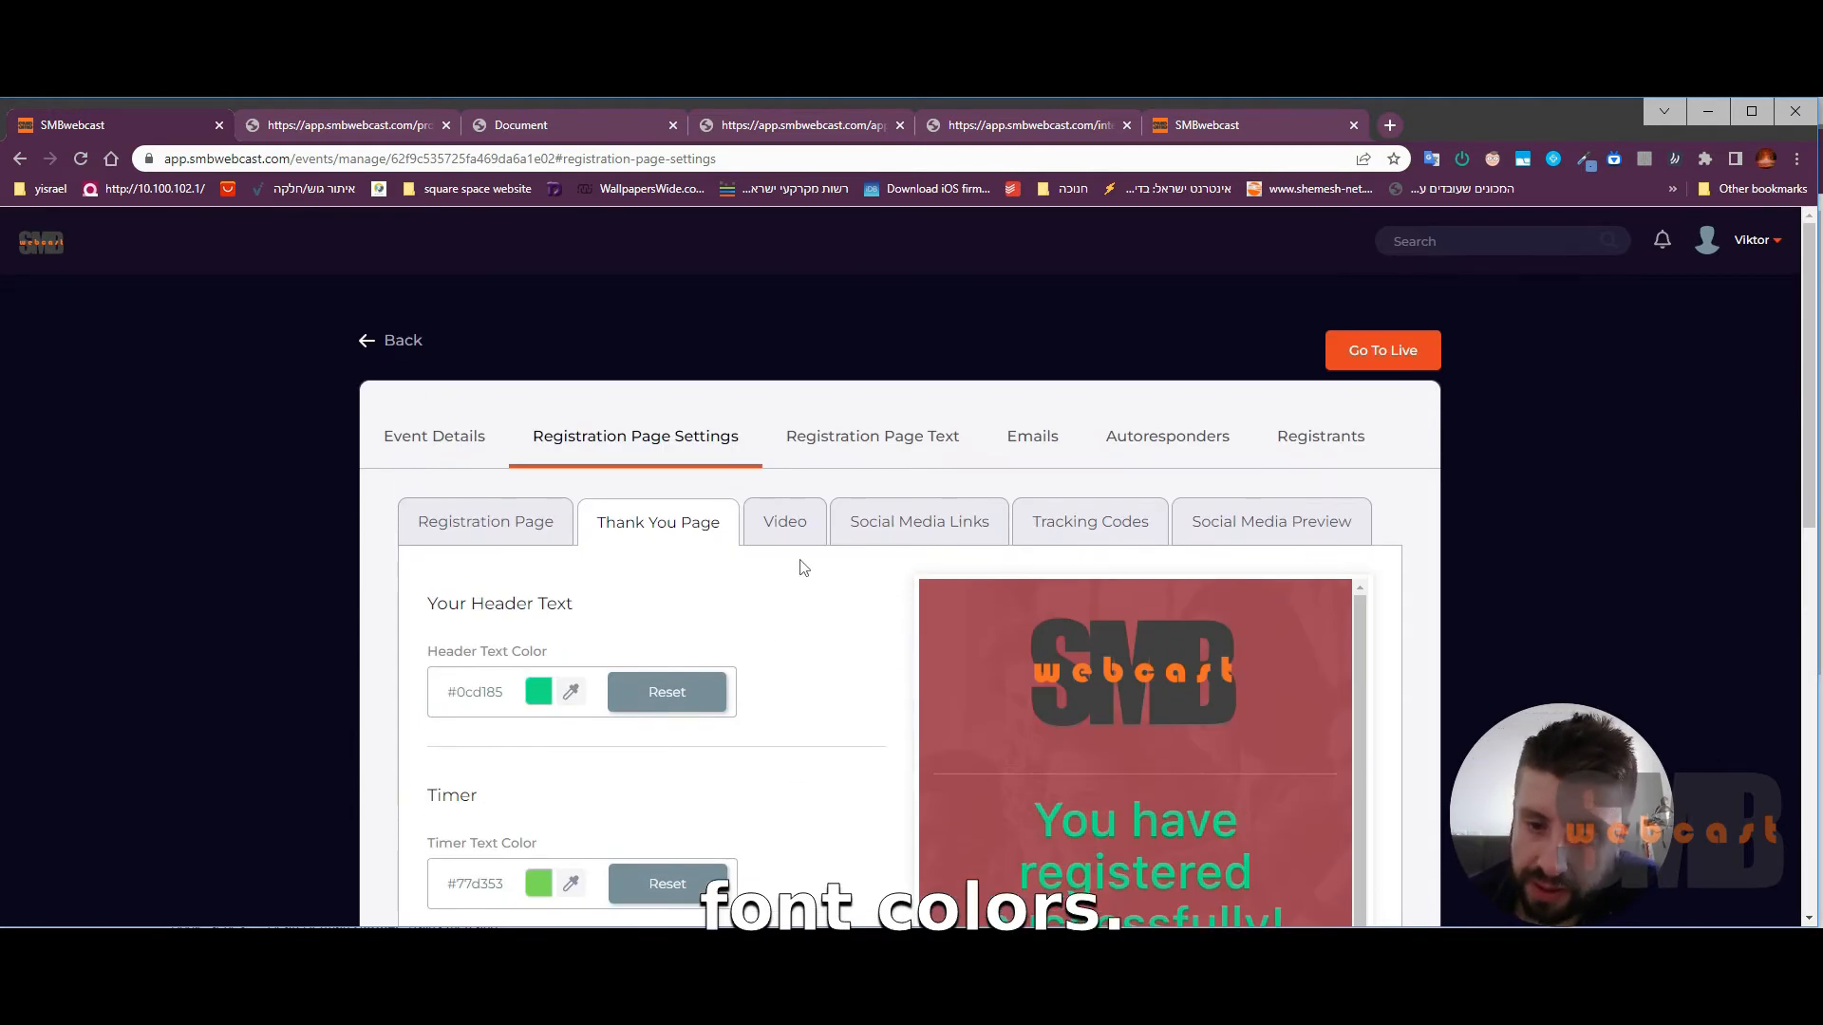
# Step: Examine the registration page's video URL setting and the available social media link fields
pyautogui.click(790, 528)
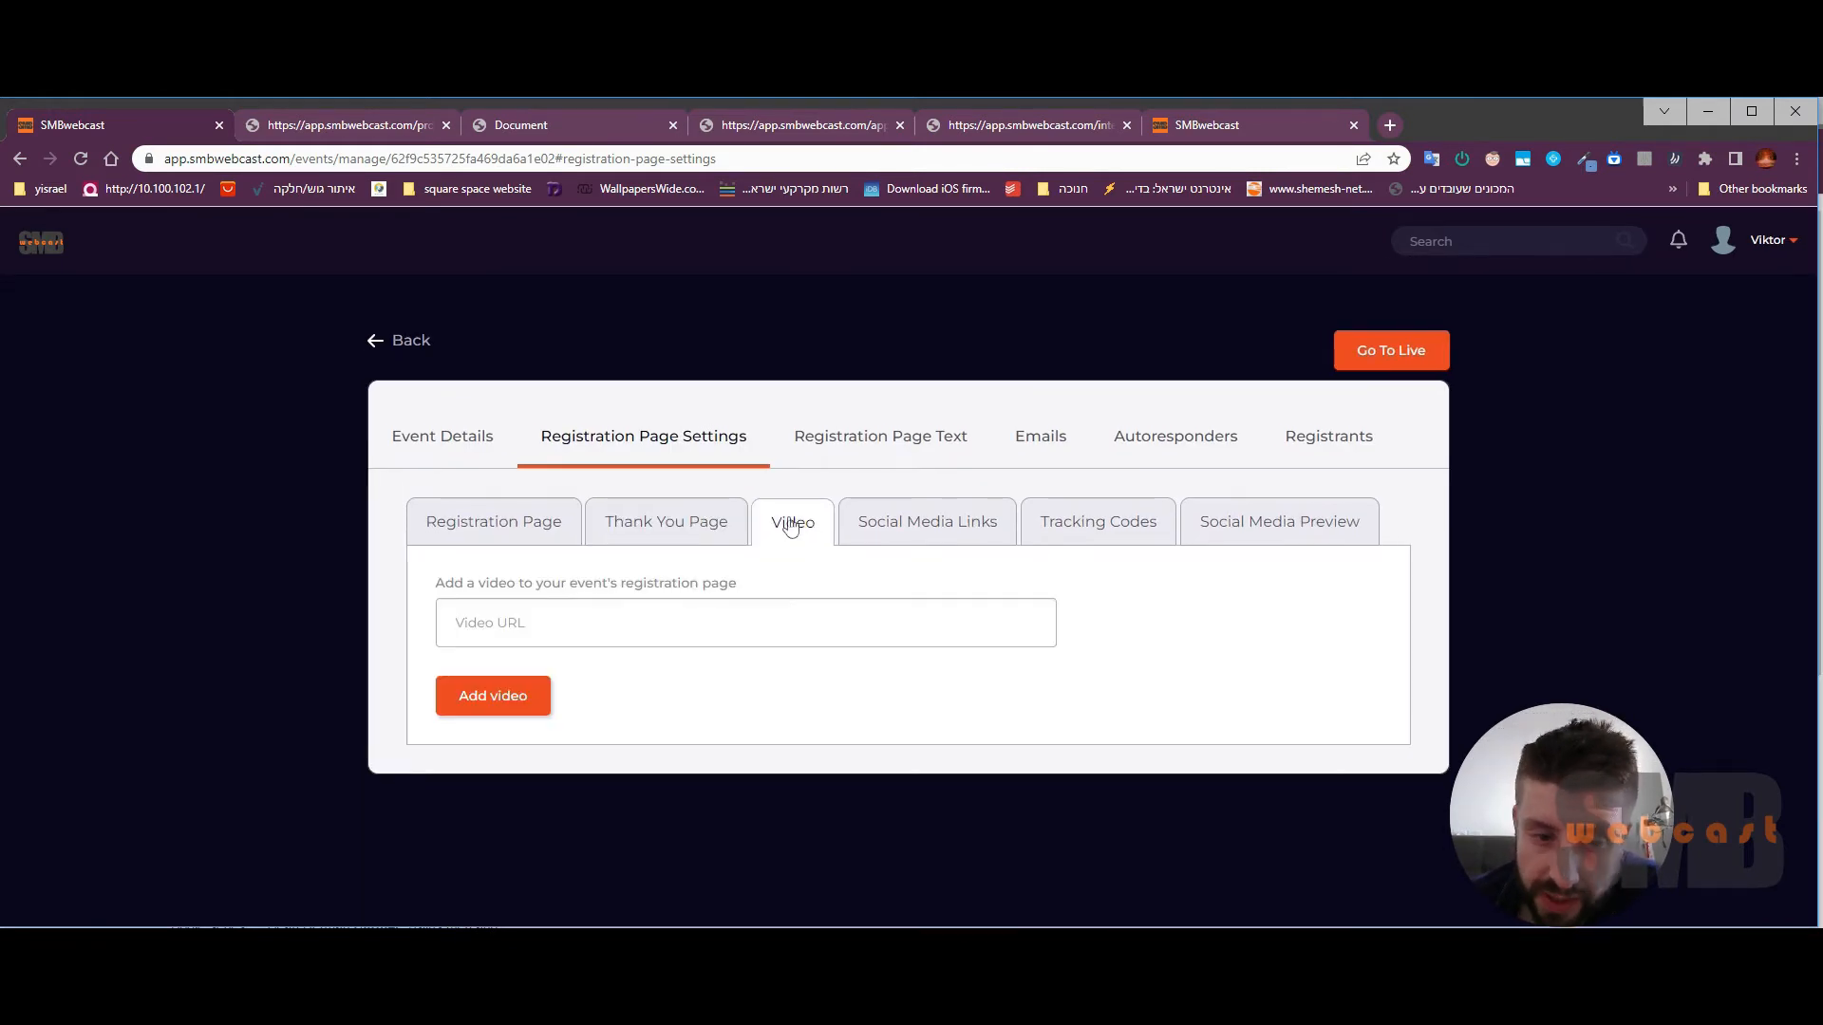
pyautogui.click(631, 612)
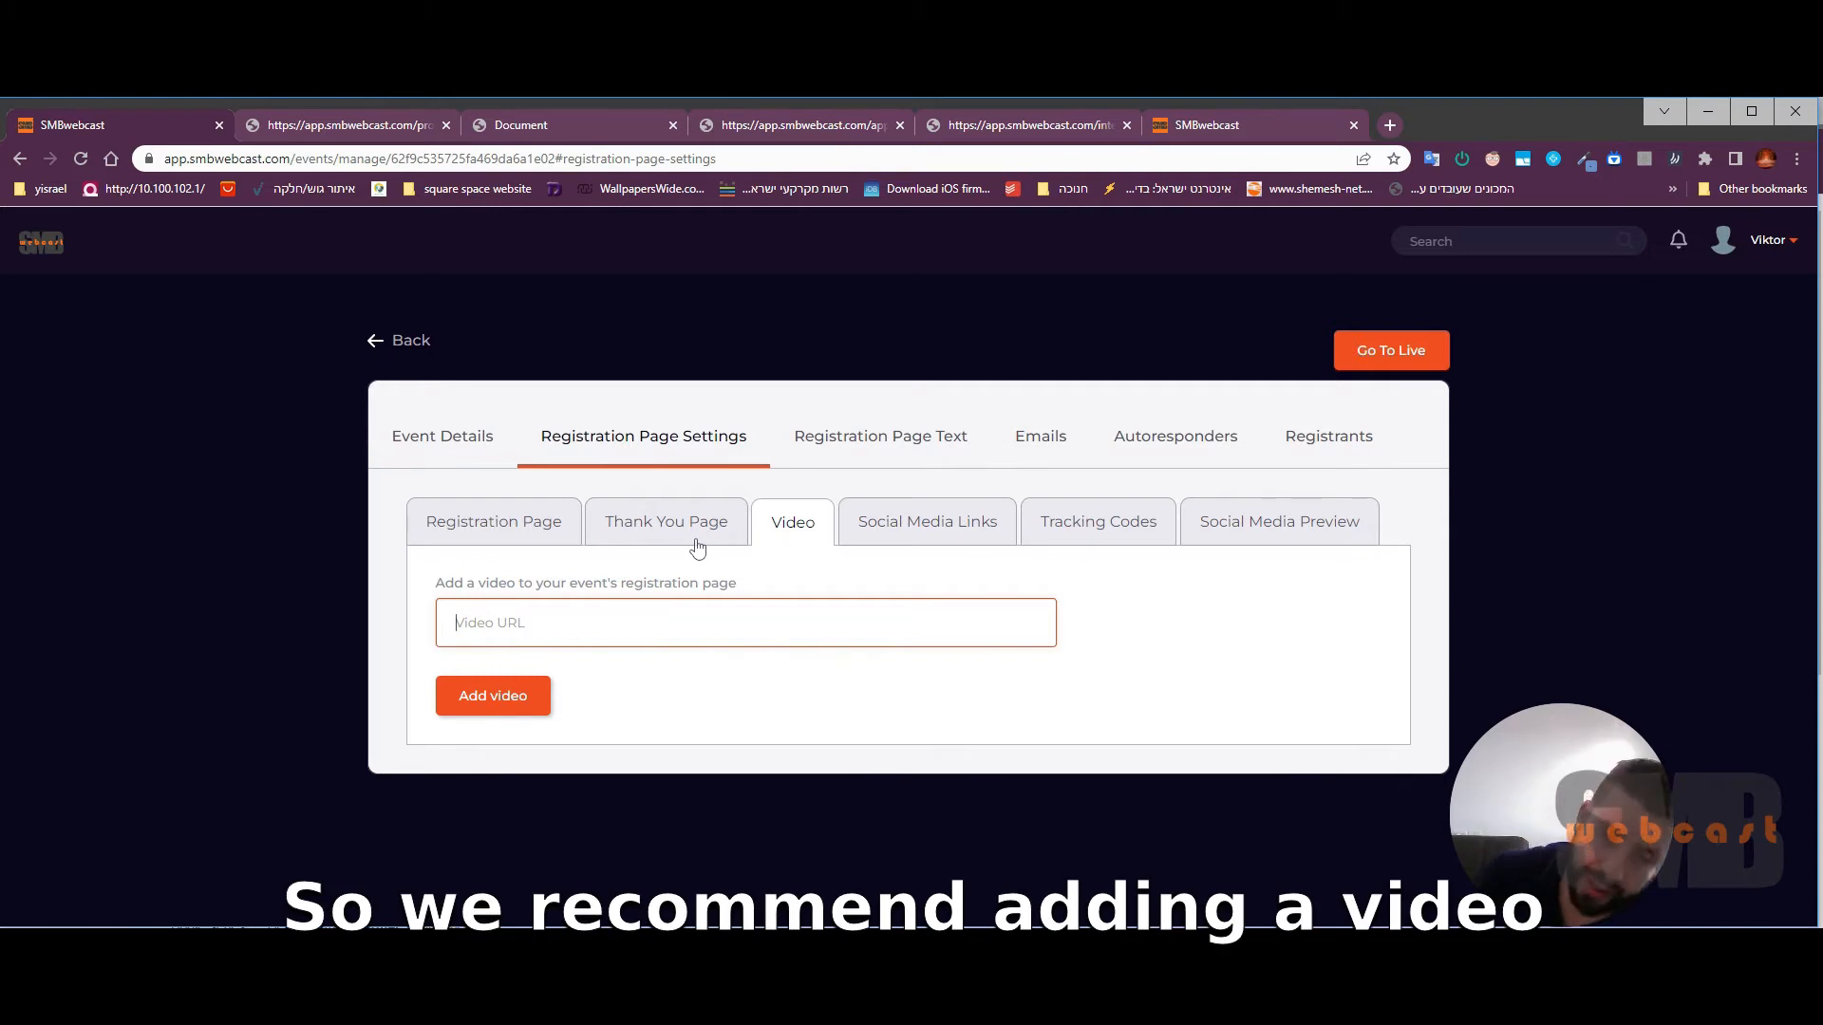
pyautogui.click(963, 529)
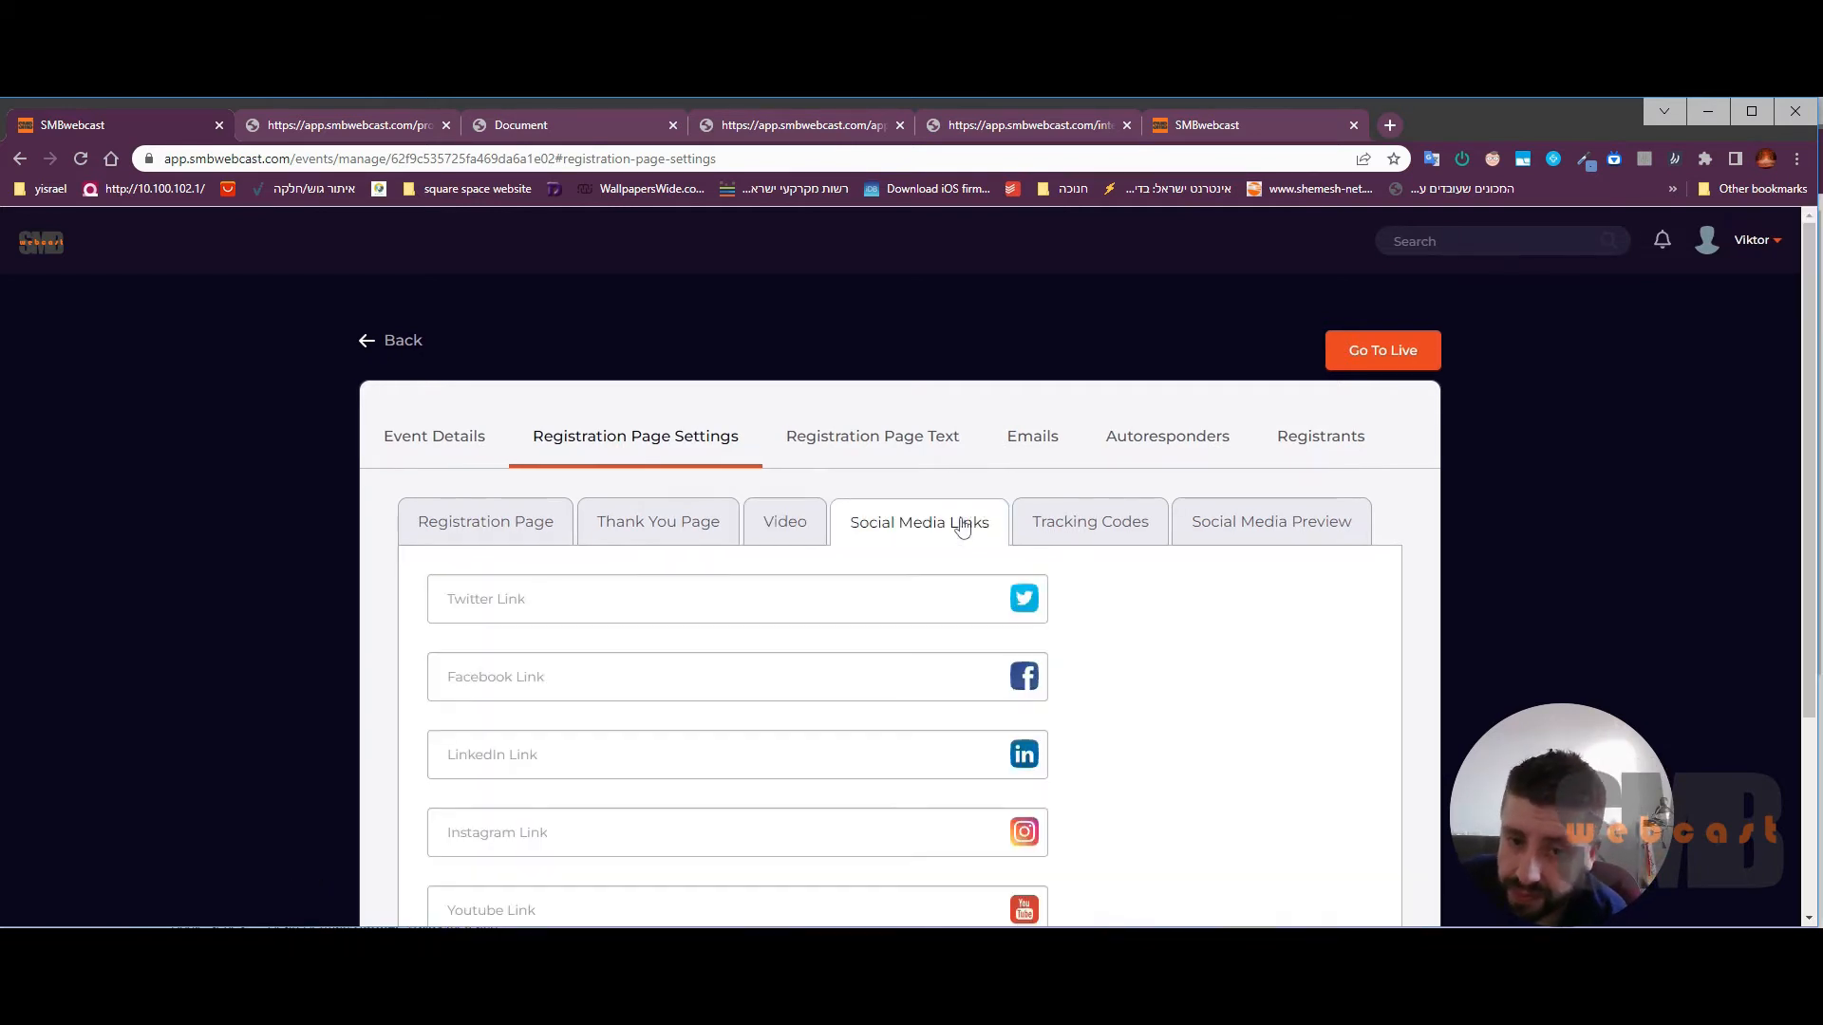
pyautogui.scroll(-3, 923, 578)
pyautogui.scroll(3, 924, 579)
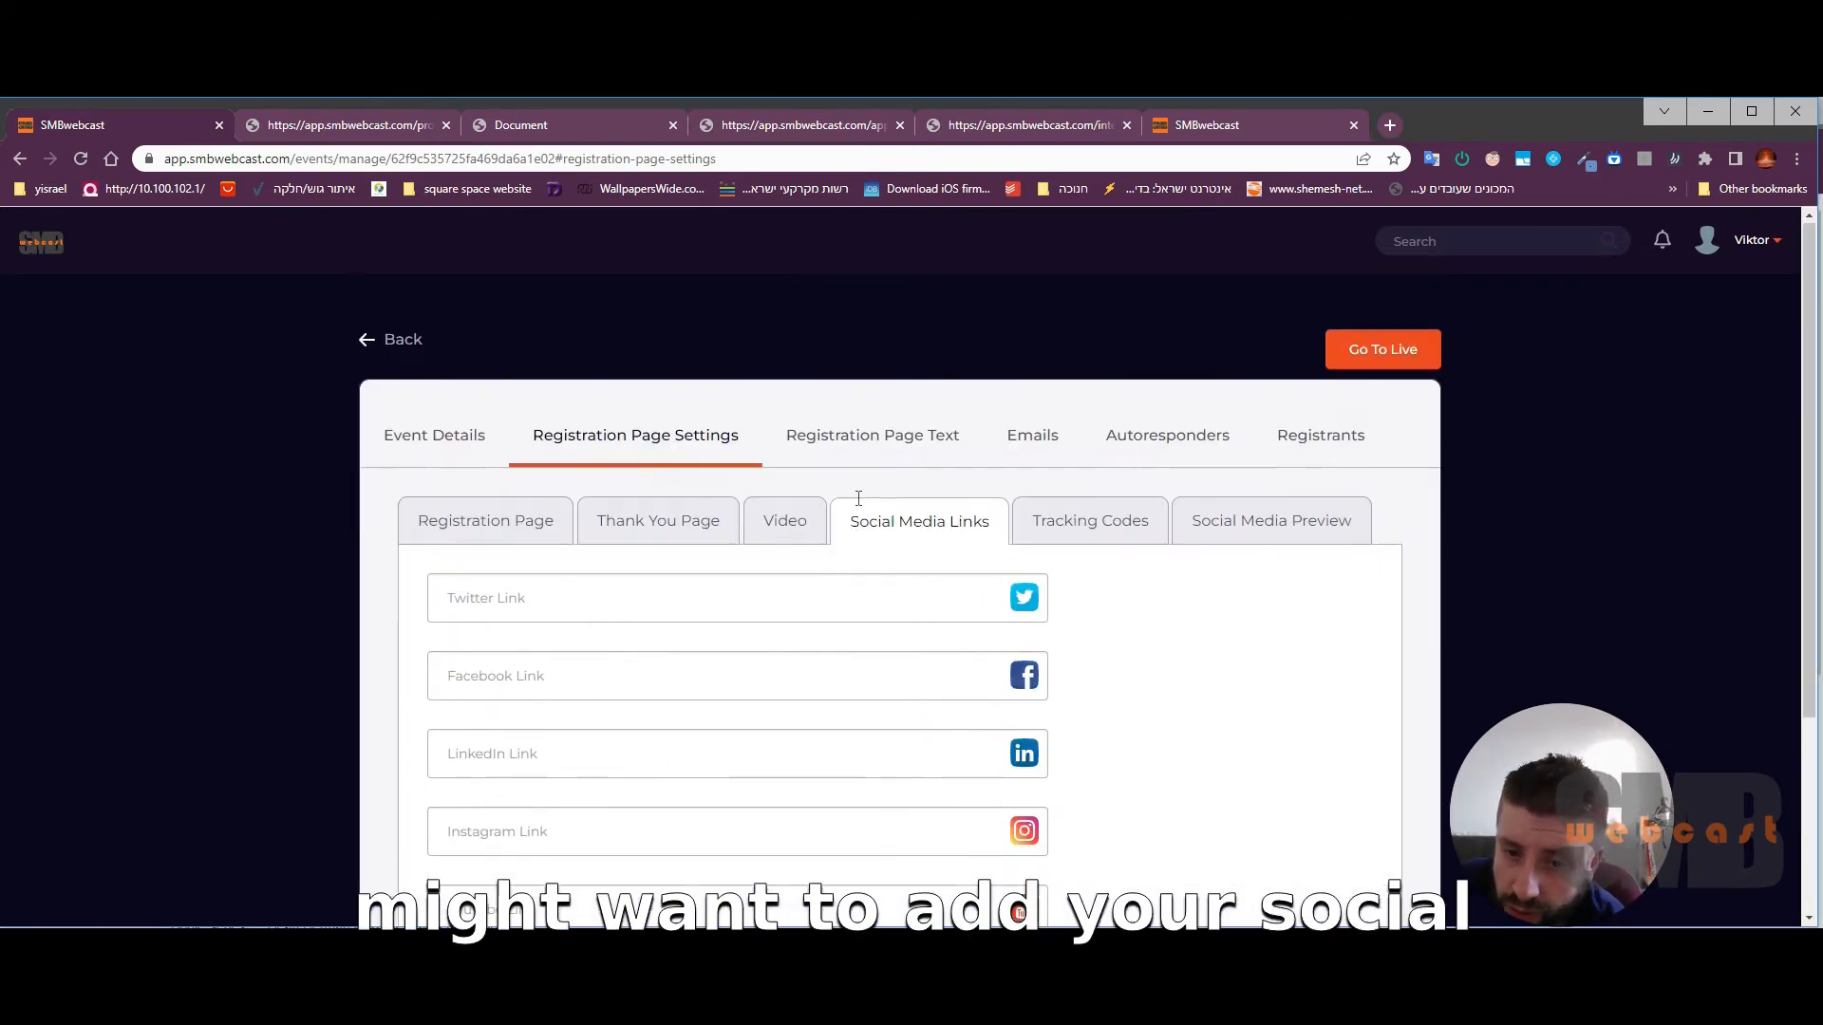
# Step: Examine the tracking code fields for the head and footer of the registration, thank you and room pages
pyautogui.click(1068, 539)
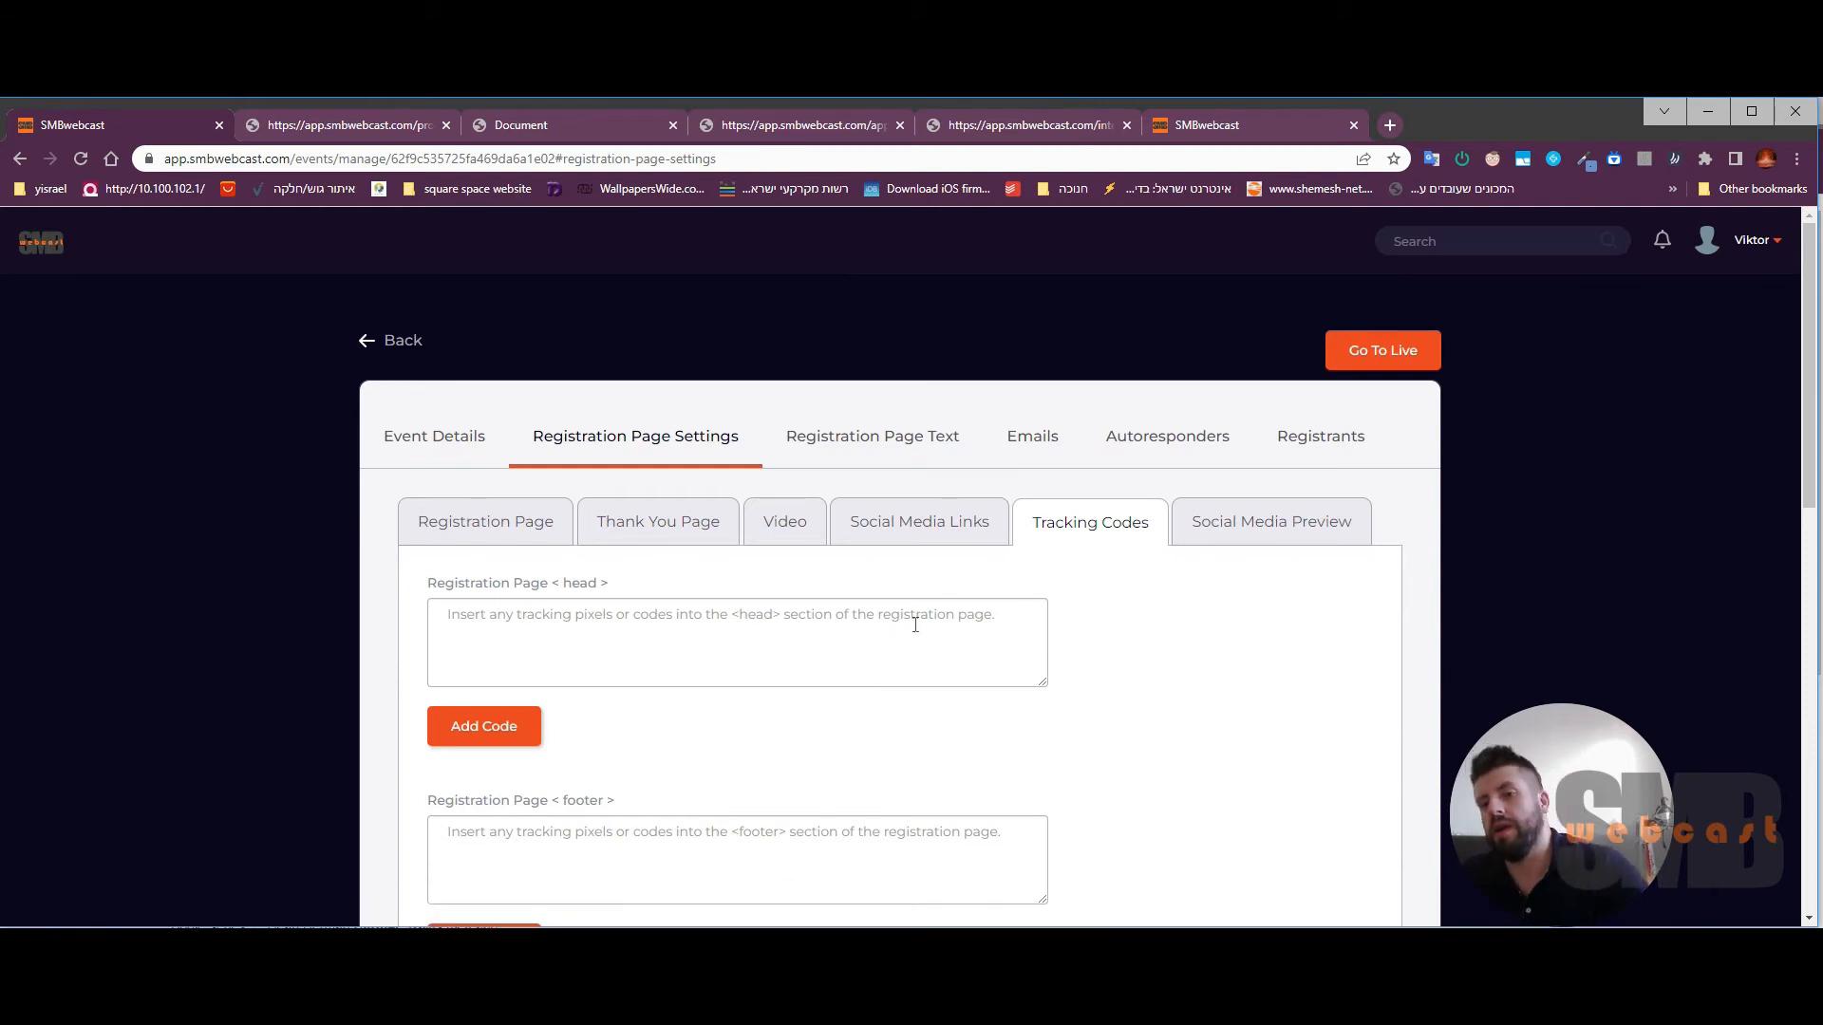
pyautogui.scroll(-1, 914, 626)
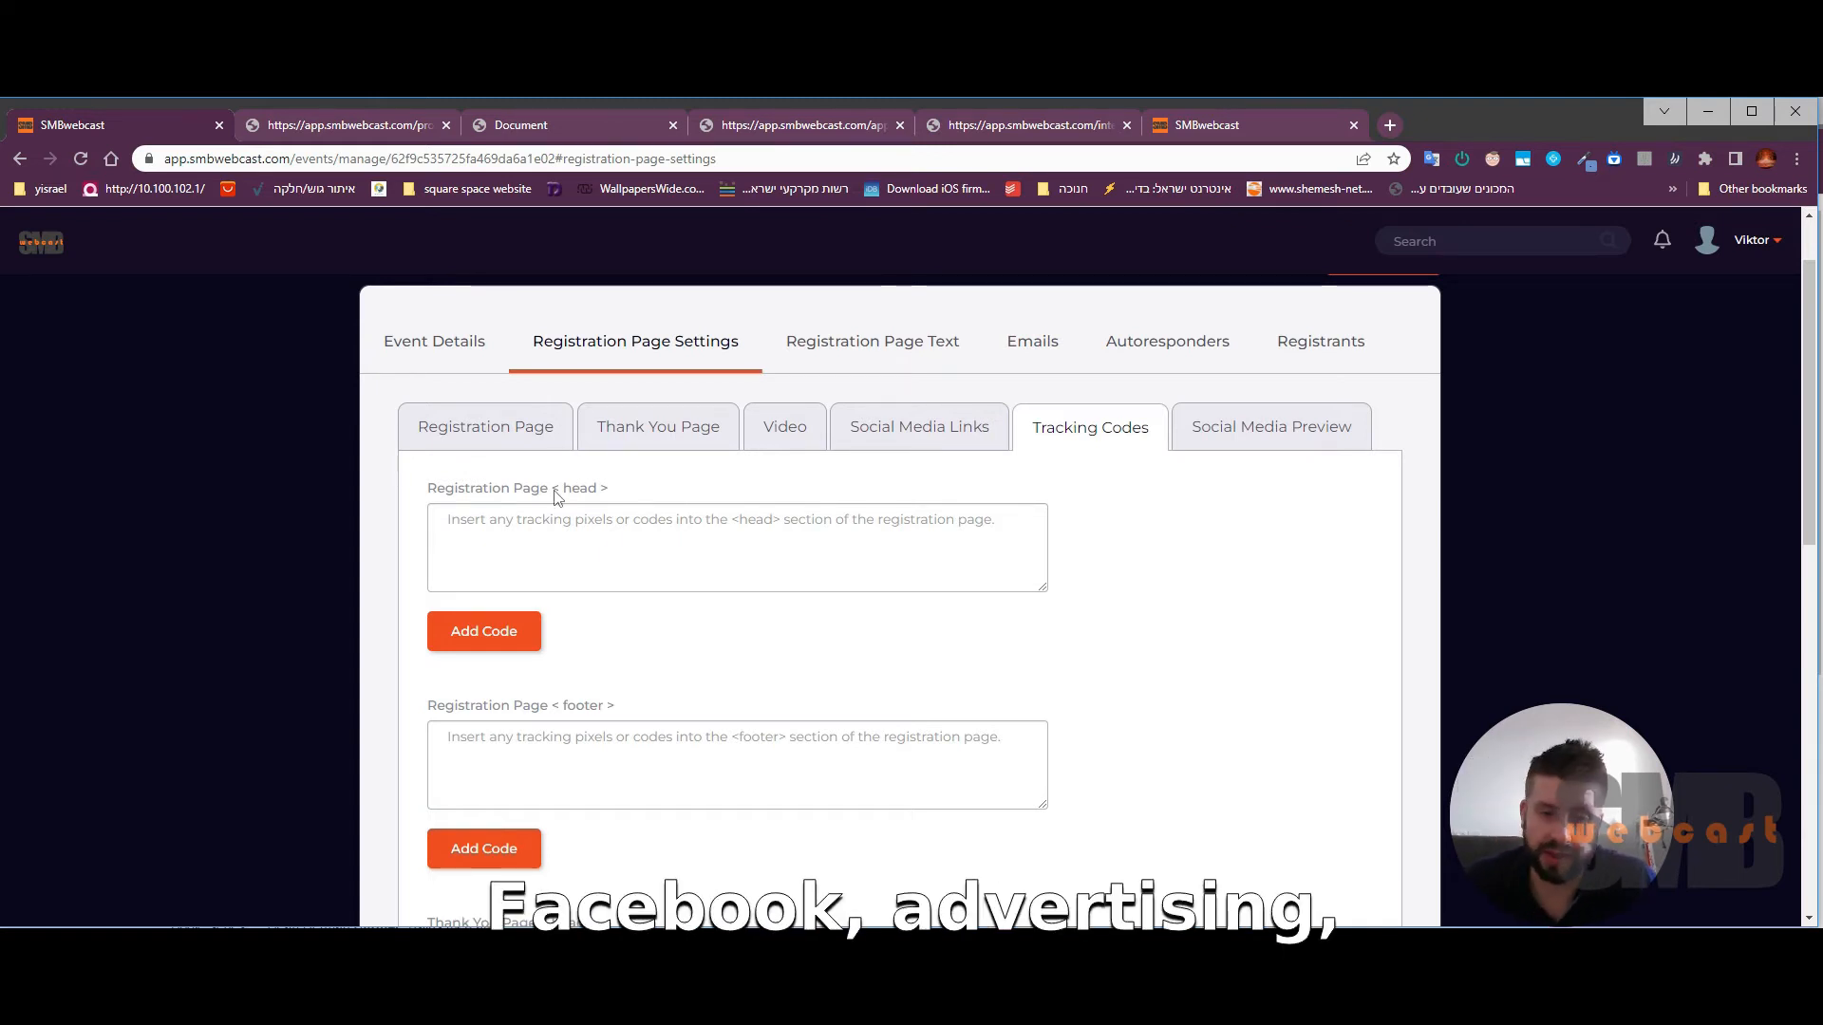
pyautogui.scroll(-8, 676, 626)
pyautogui.click(559, 634)
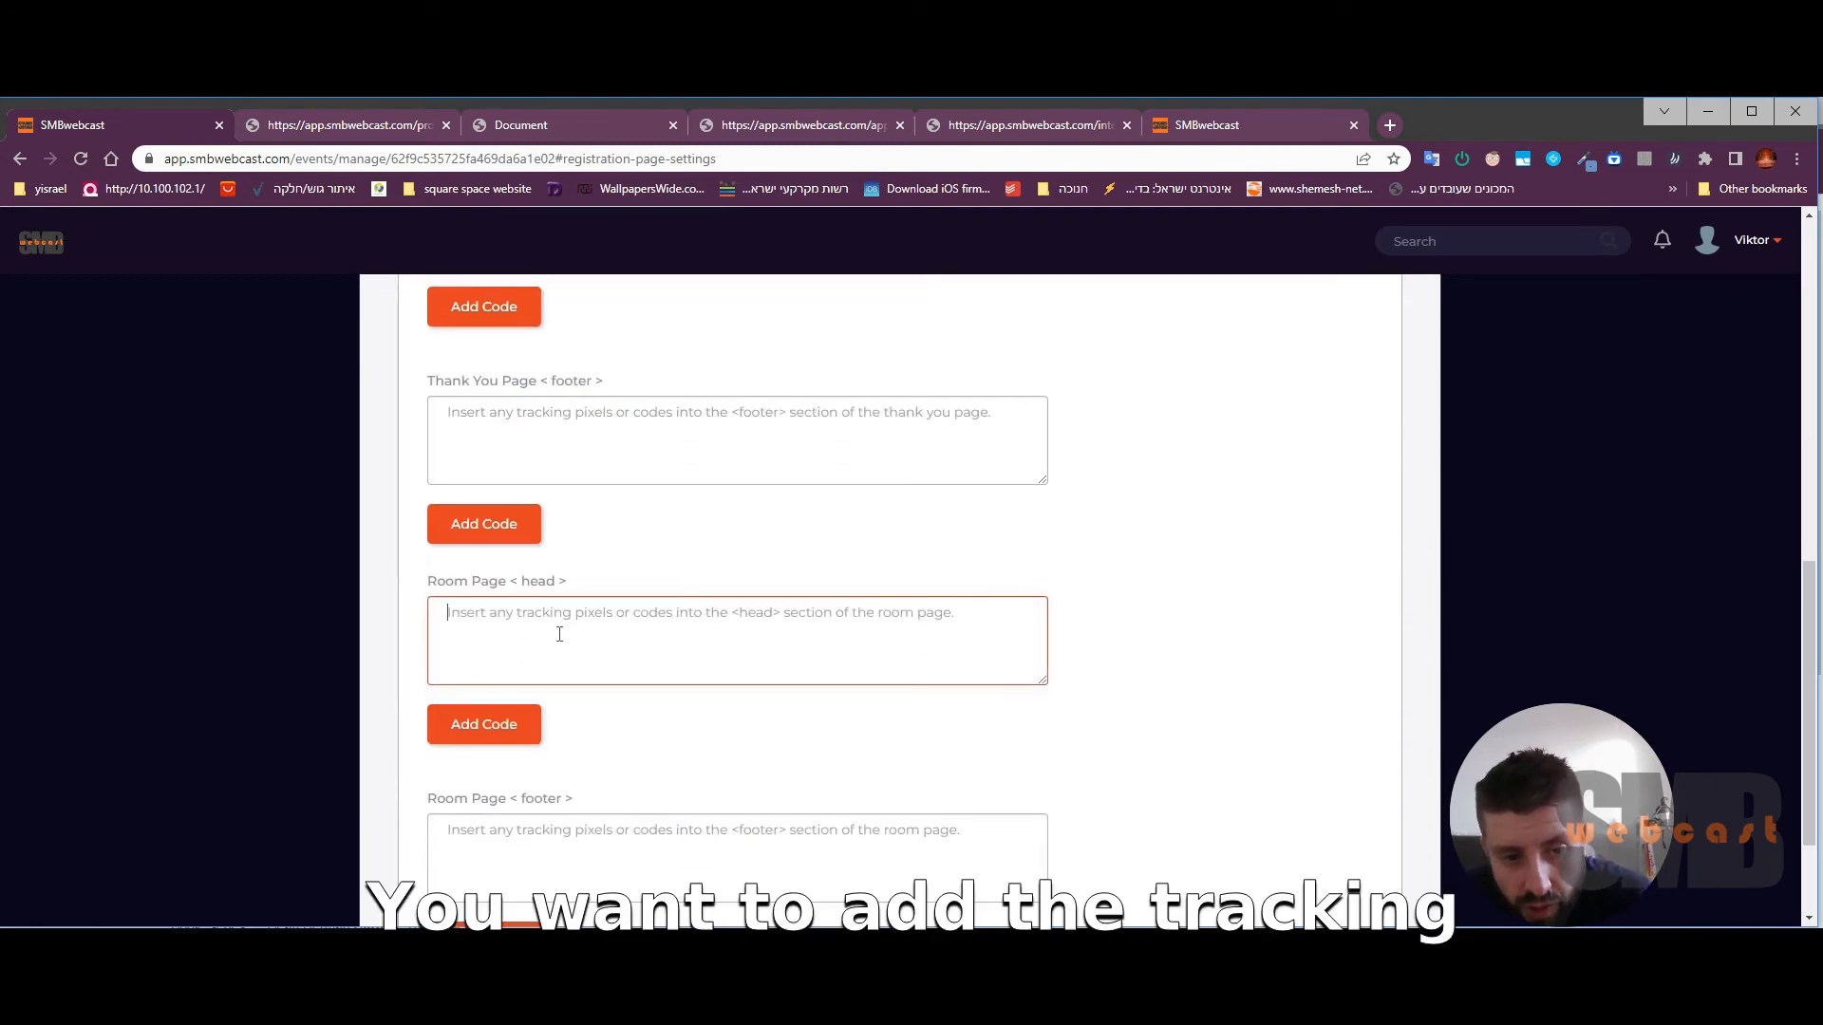
pyautogui.click(545, 410)
pyautogui.scroll(3, 556, 437)
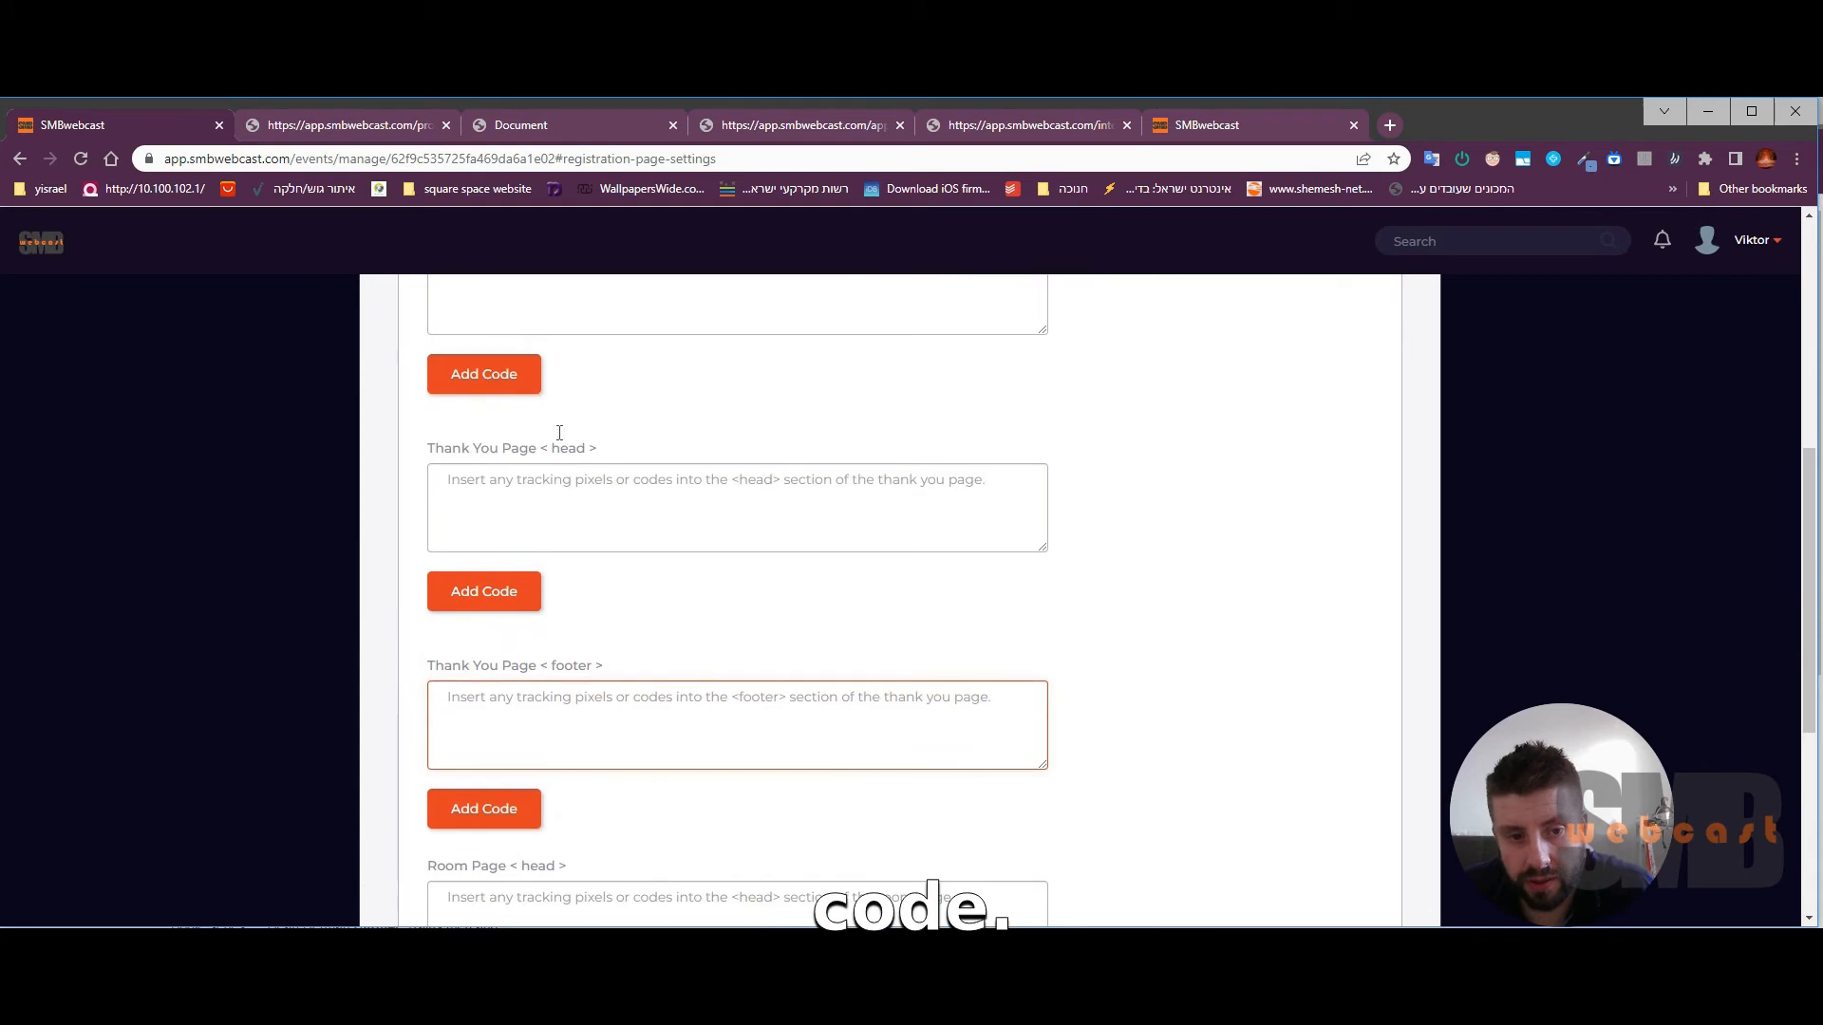
pyautogui.scroll(5, 554, 442)
pyautogui.scroll(-10, 556, 465)
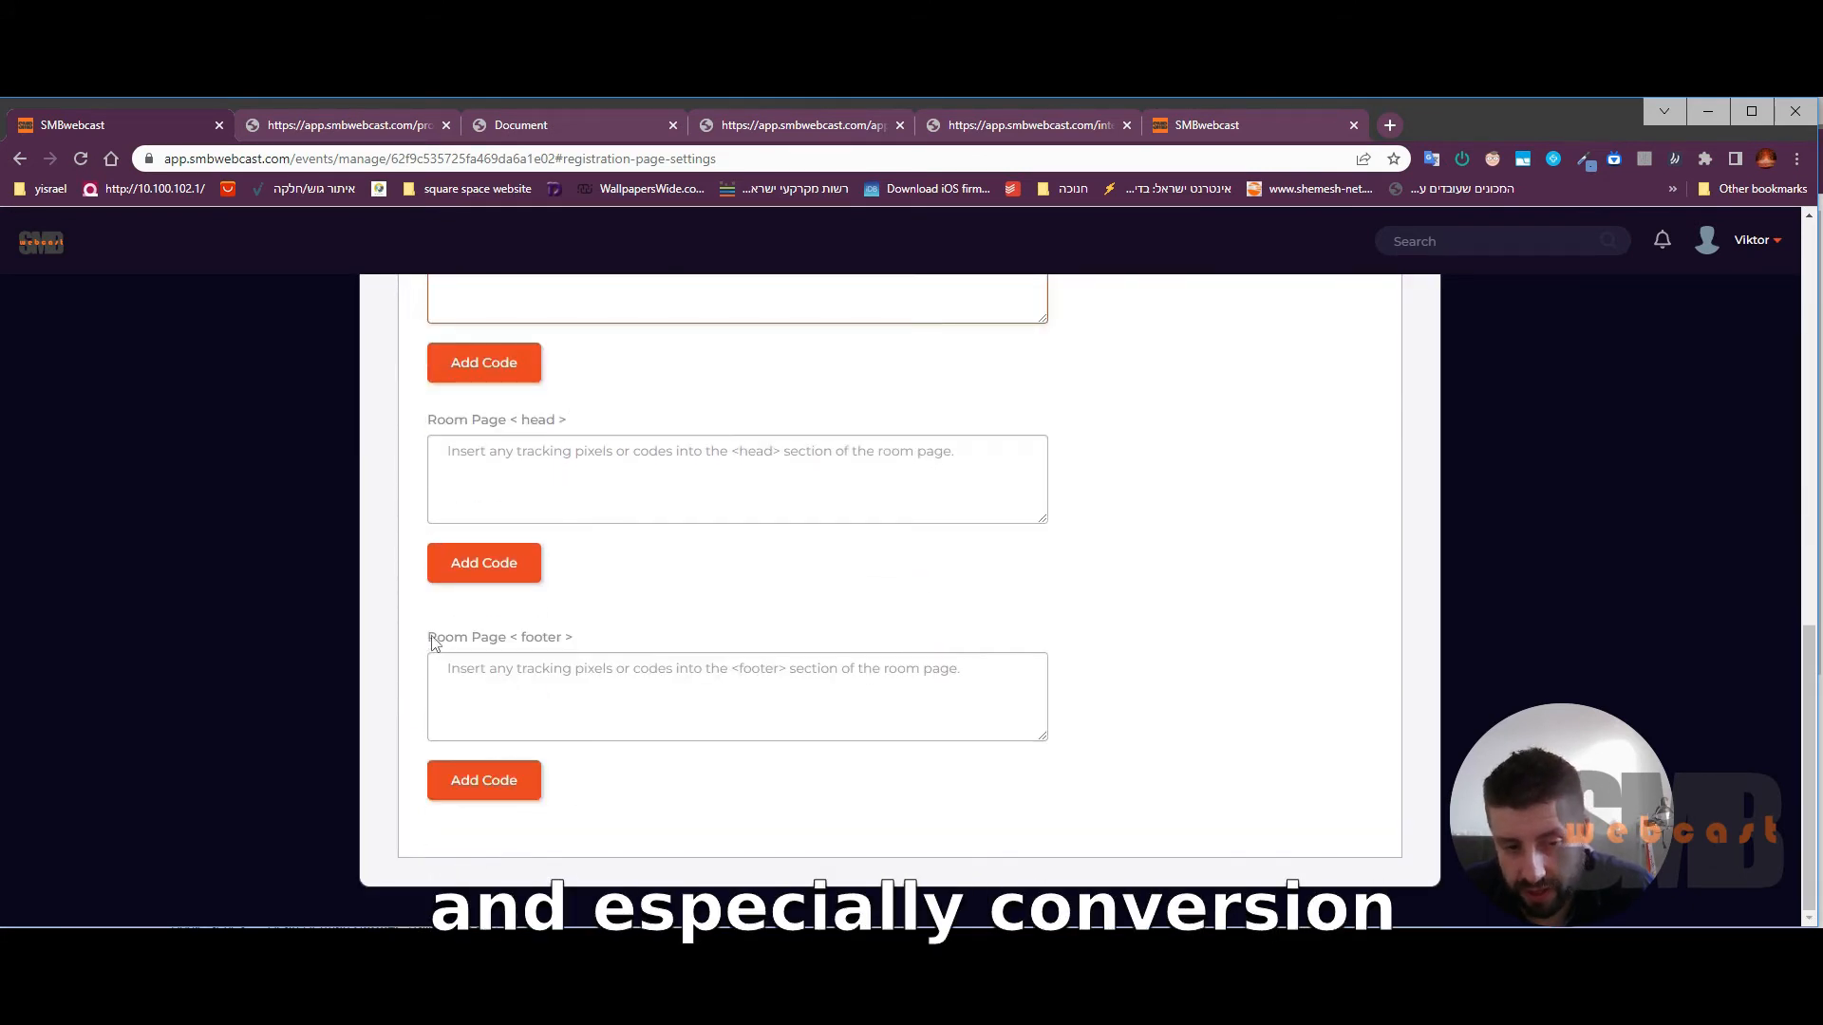
pyautogui.moveTo(432, 640); pyautogui.dragTo(649, 656)
pyautogui.click(627, 641)
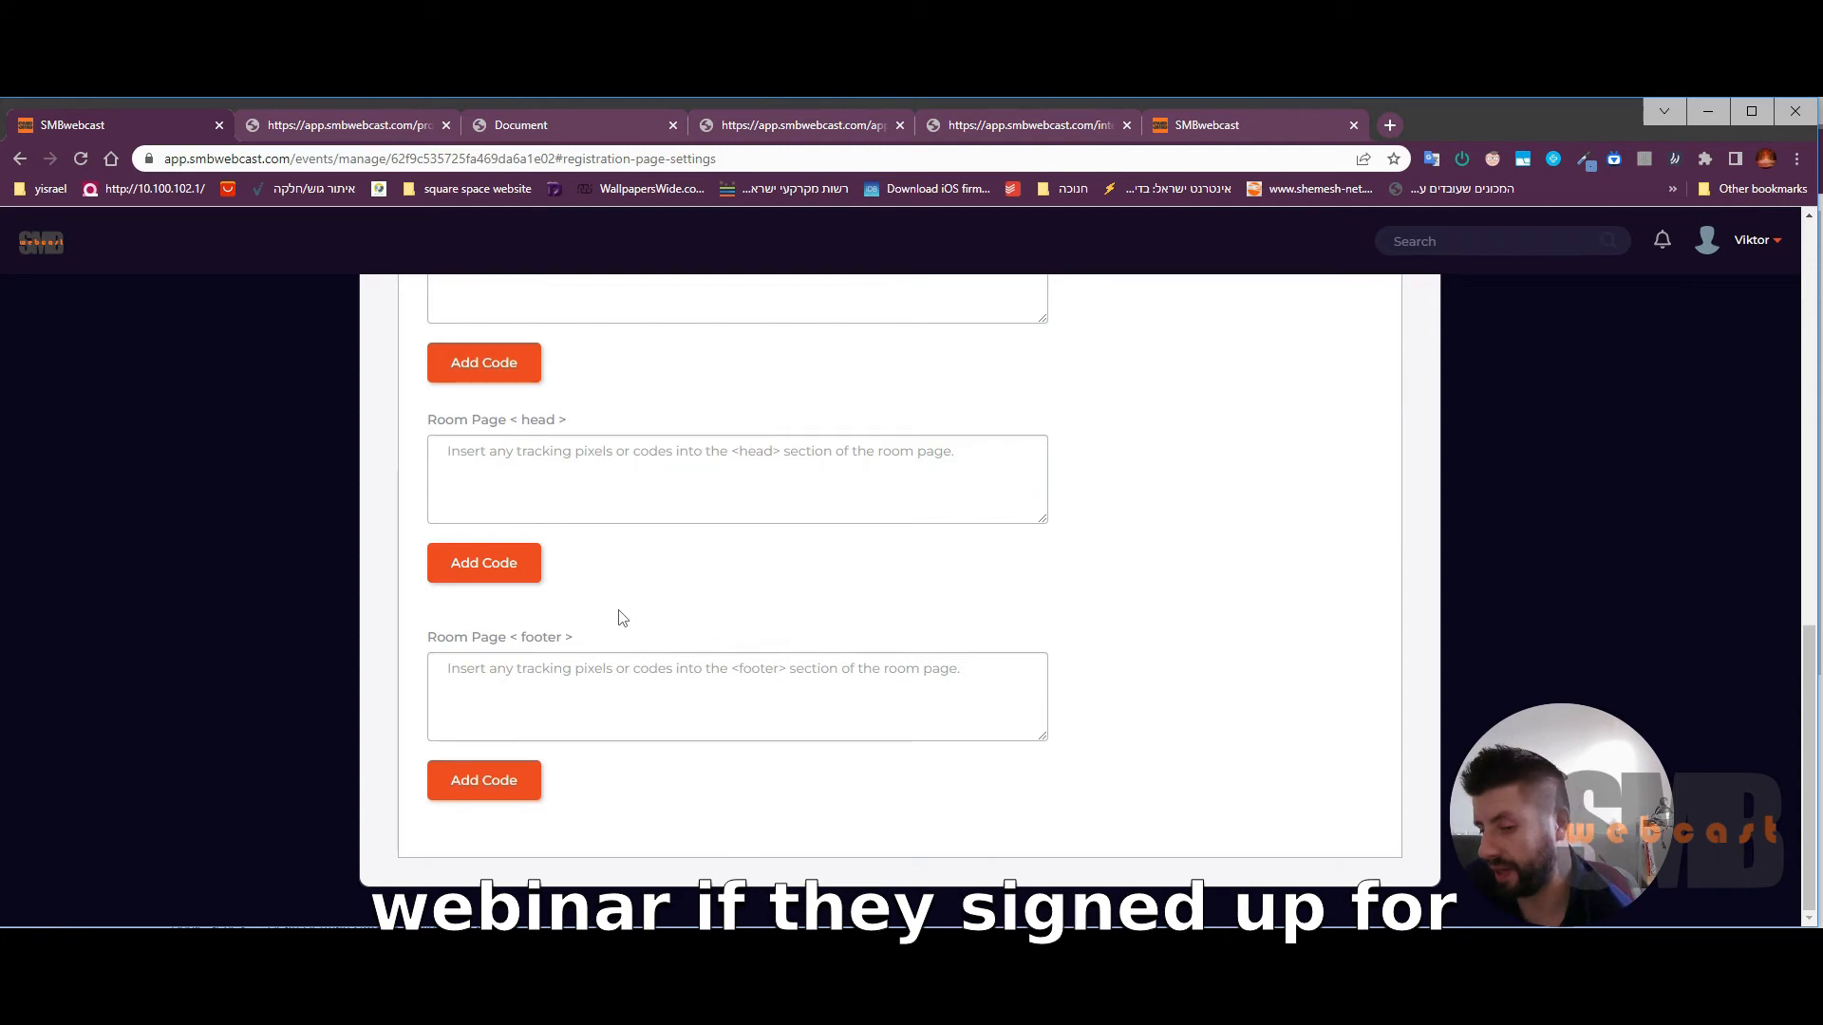
pyautogui.scroll(8, 625, 613)
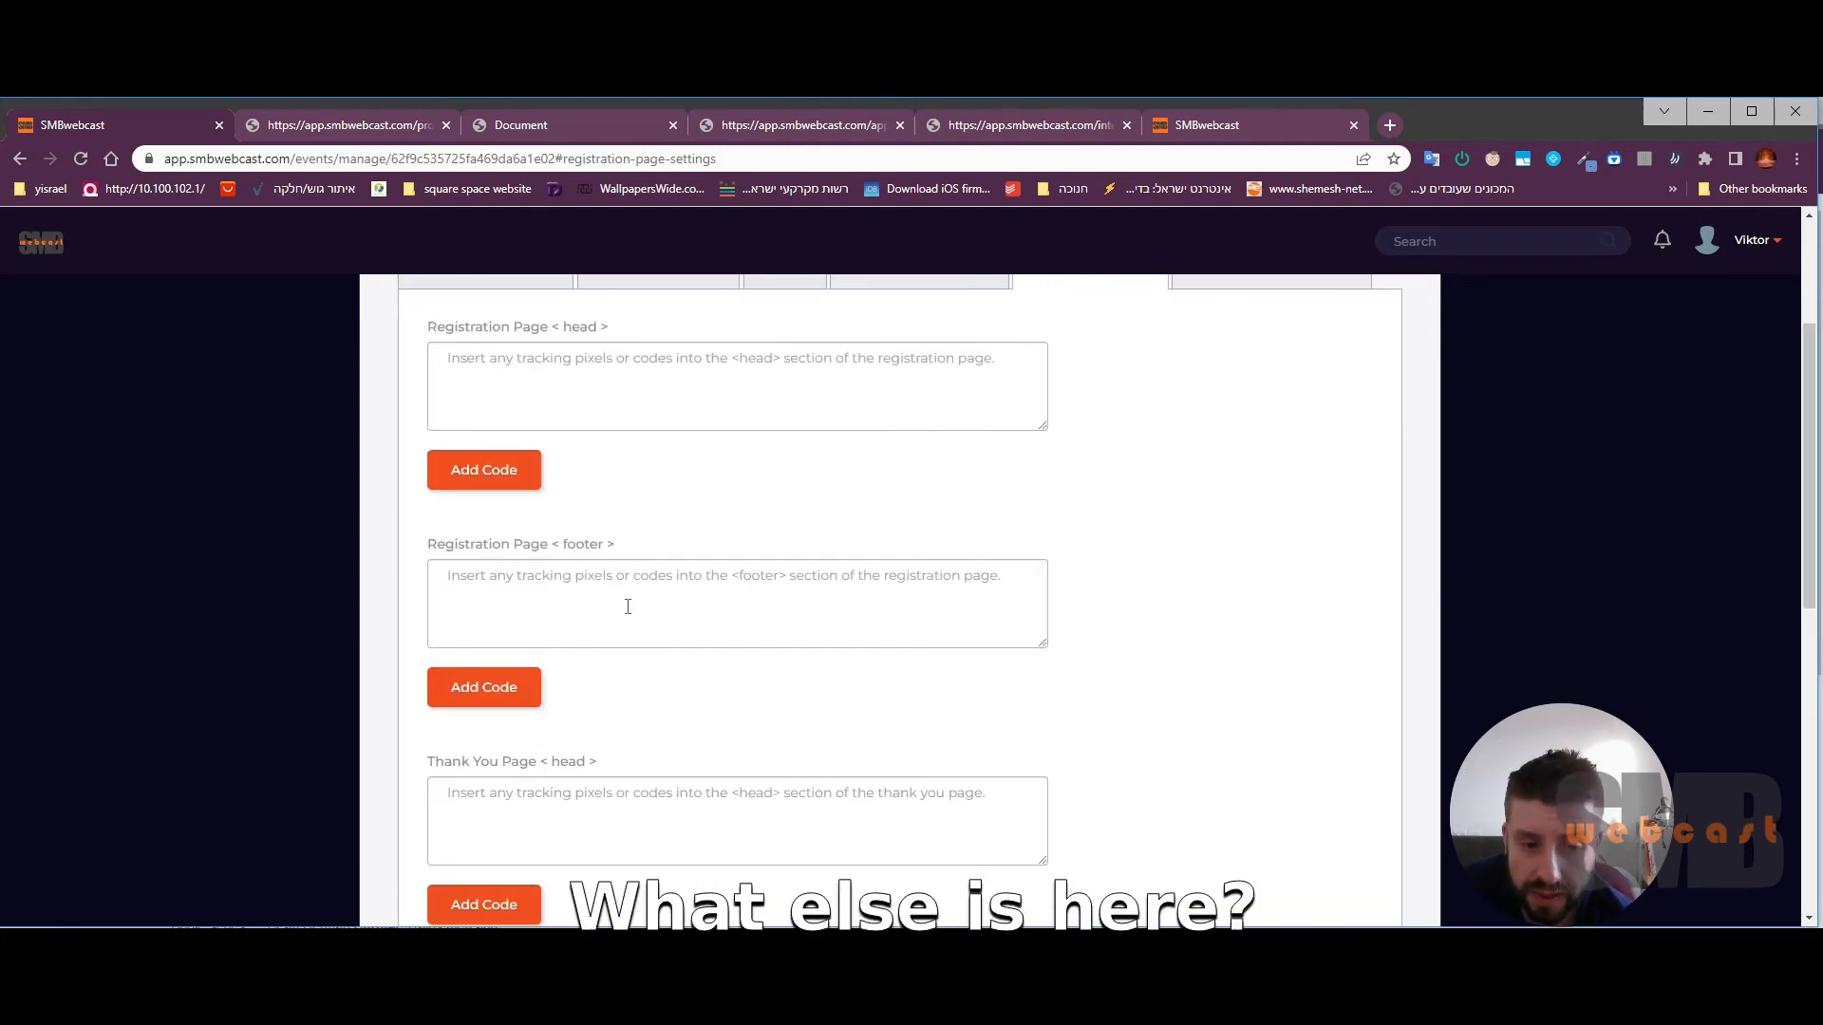
pyautogui.scroll(1, 627, 606)
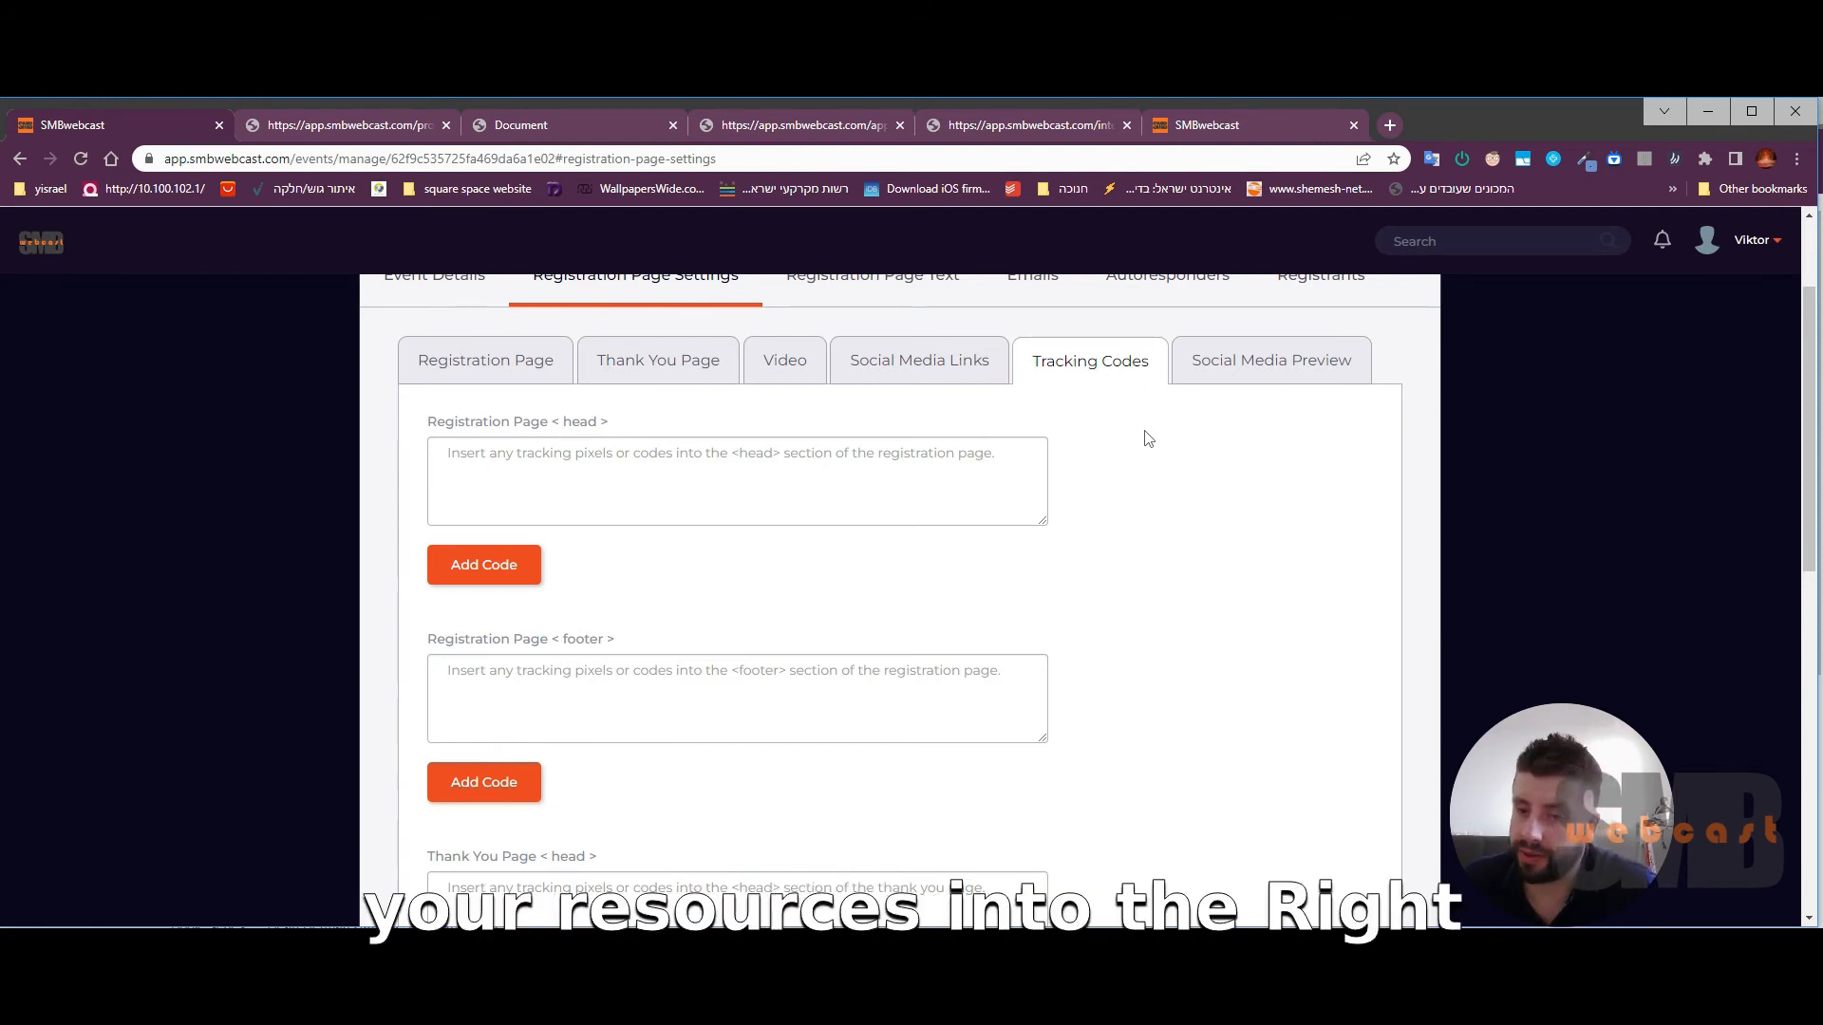
# Step: Review the social media preview's image, title and description settings for the event
pyautogui.click(1189, 368)
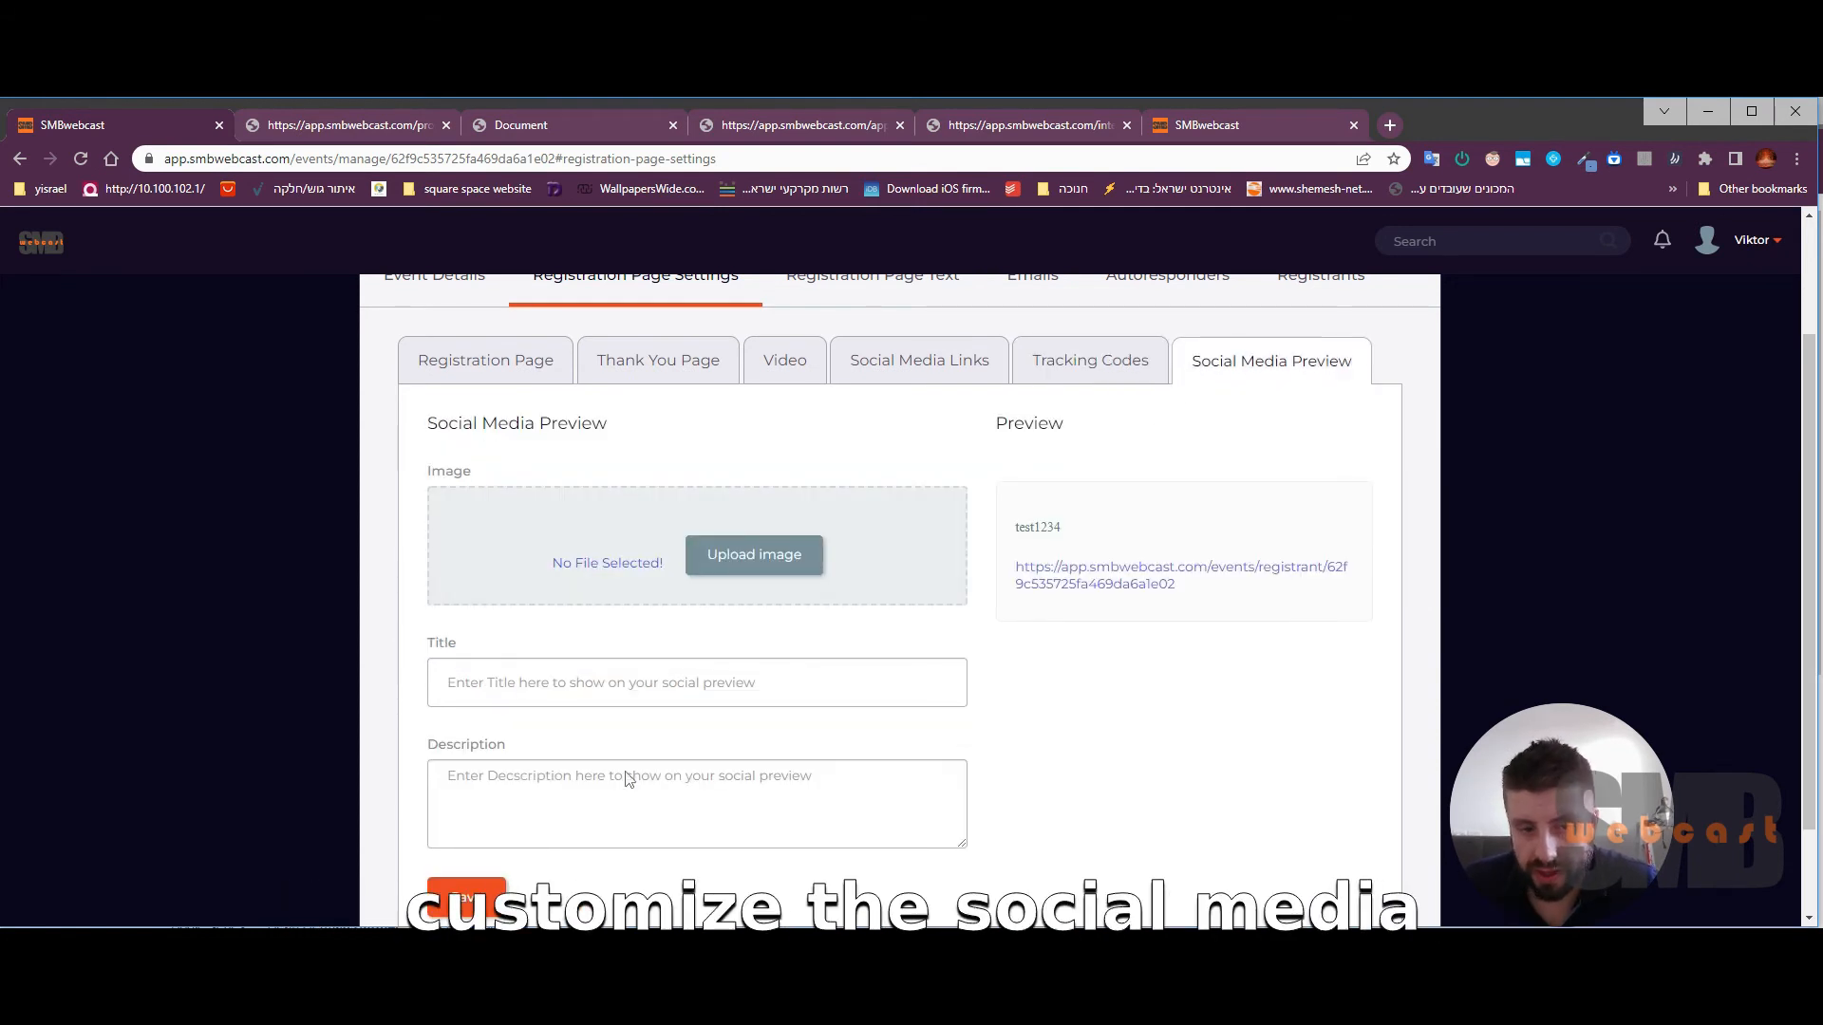
pyautogui.scroll(-2, 574, 709)
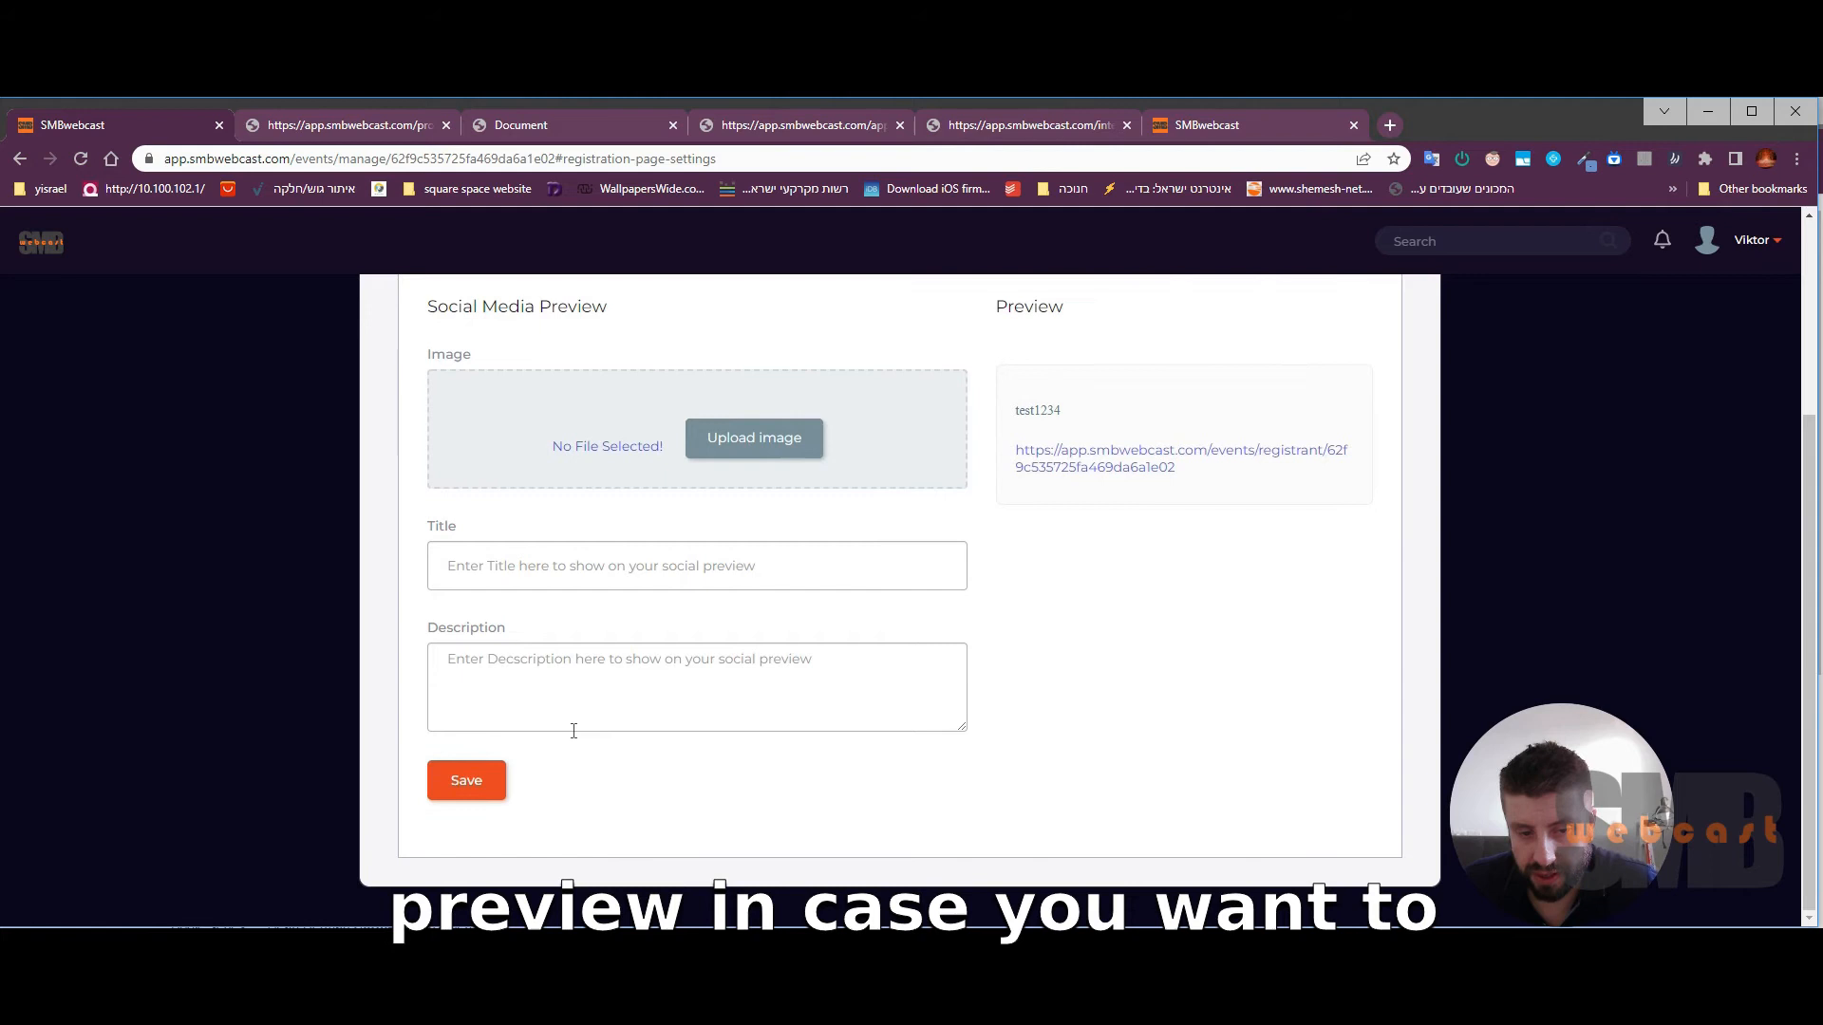
pyautogui.scroll(3, 600, 786)
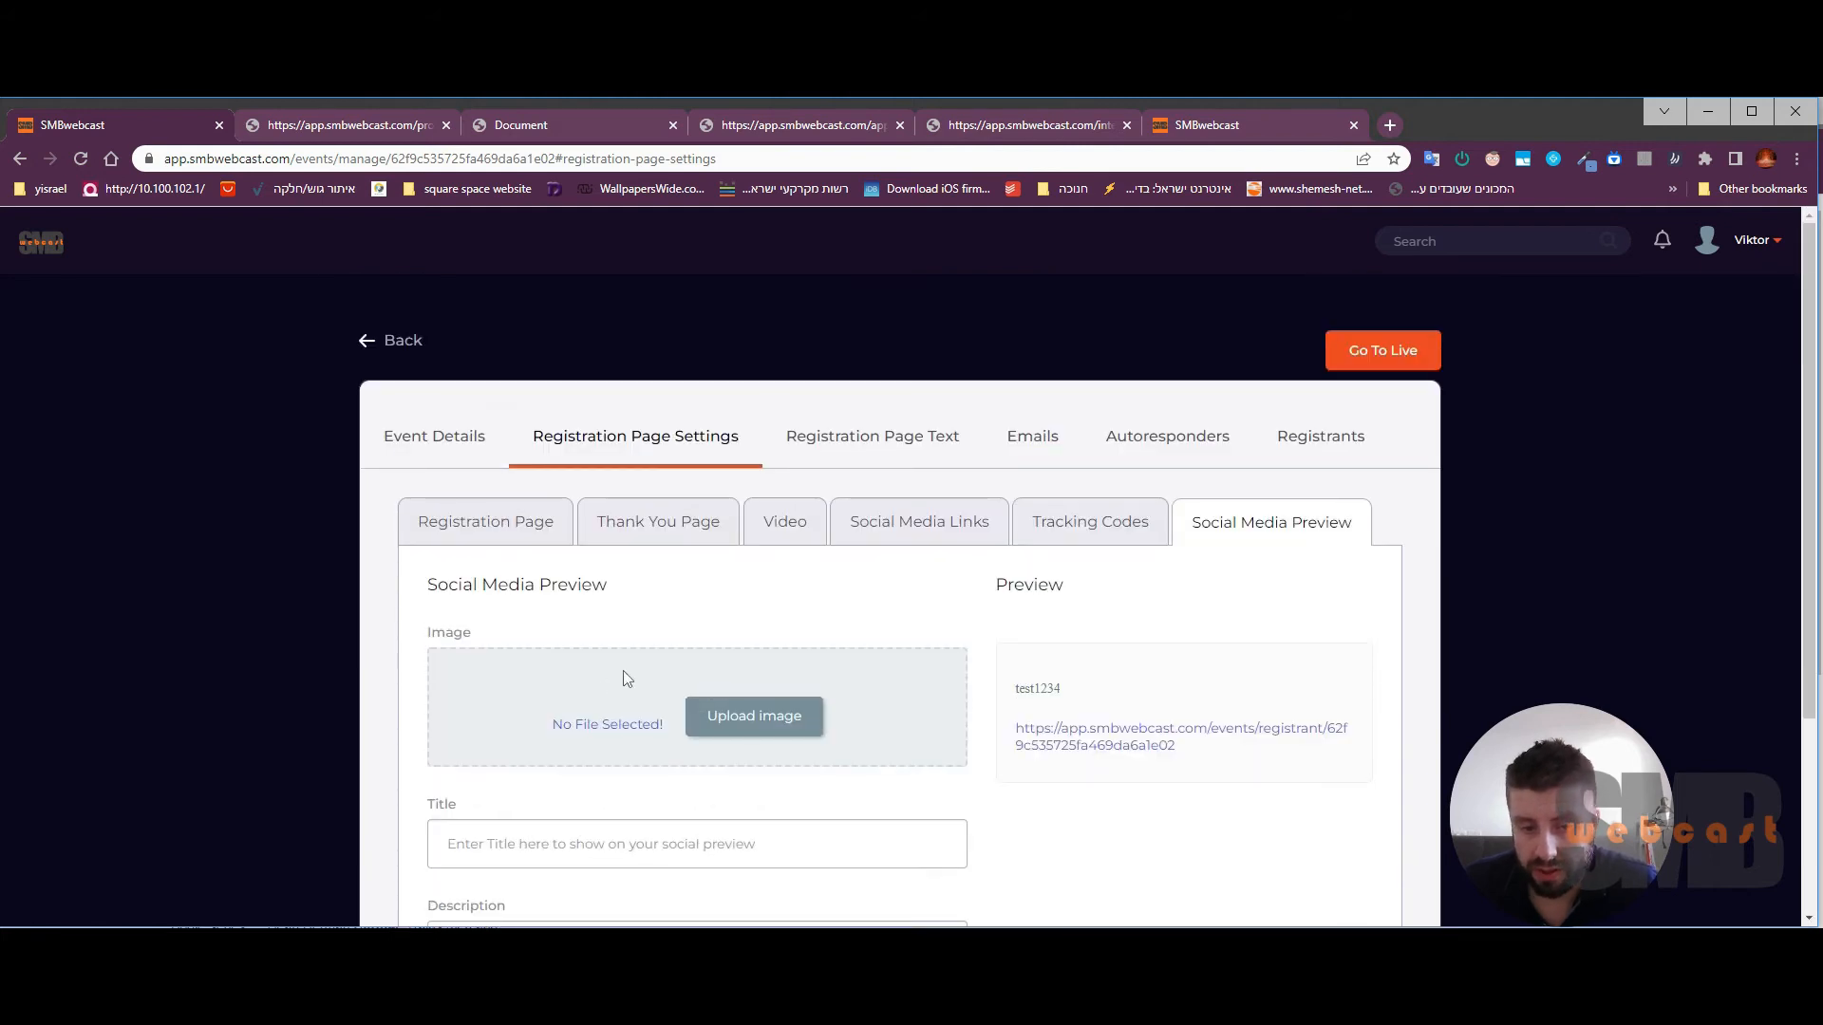
pyautogui.scroll(-4, 625, 671)
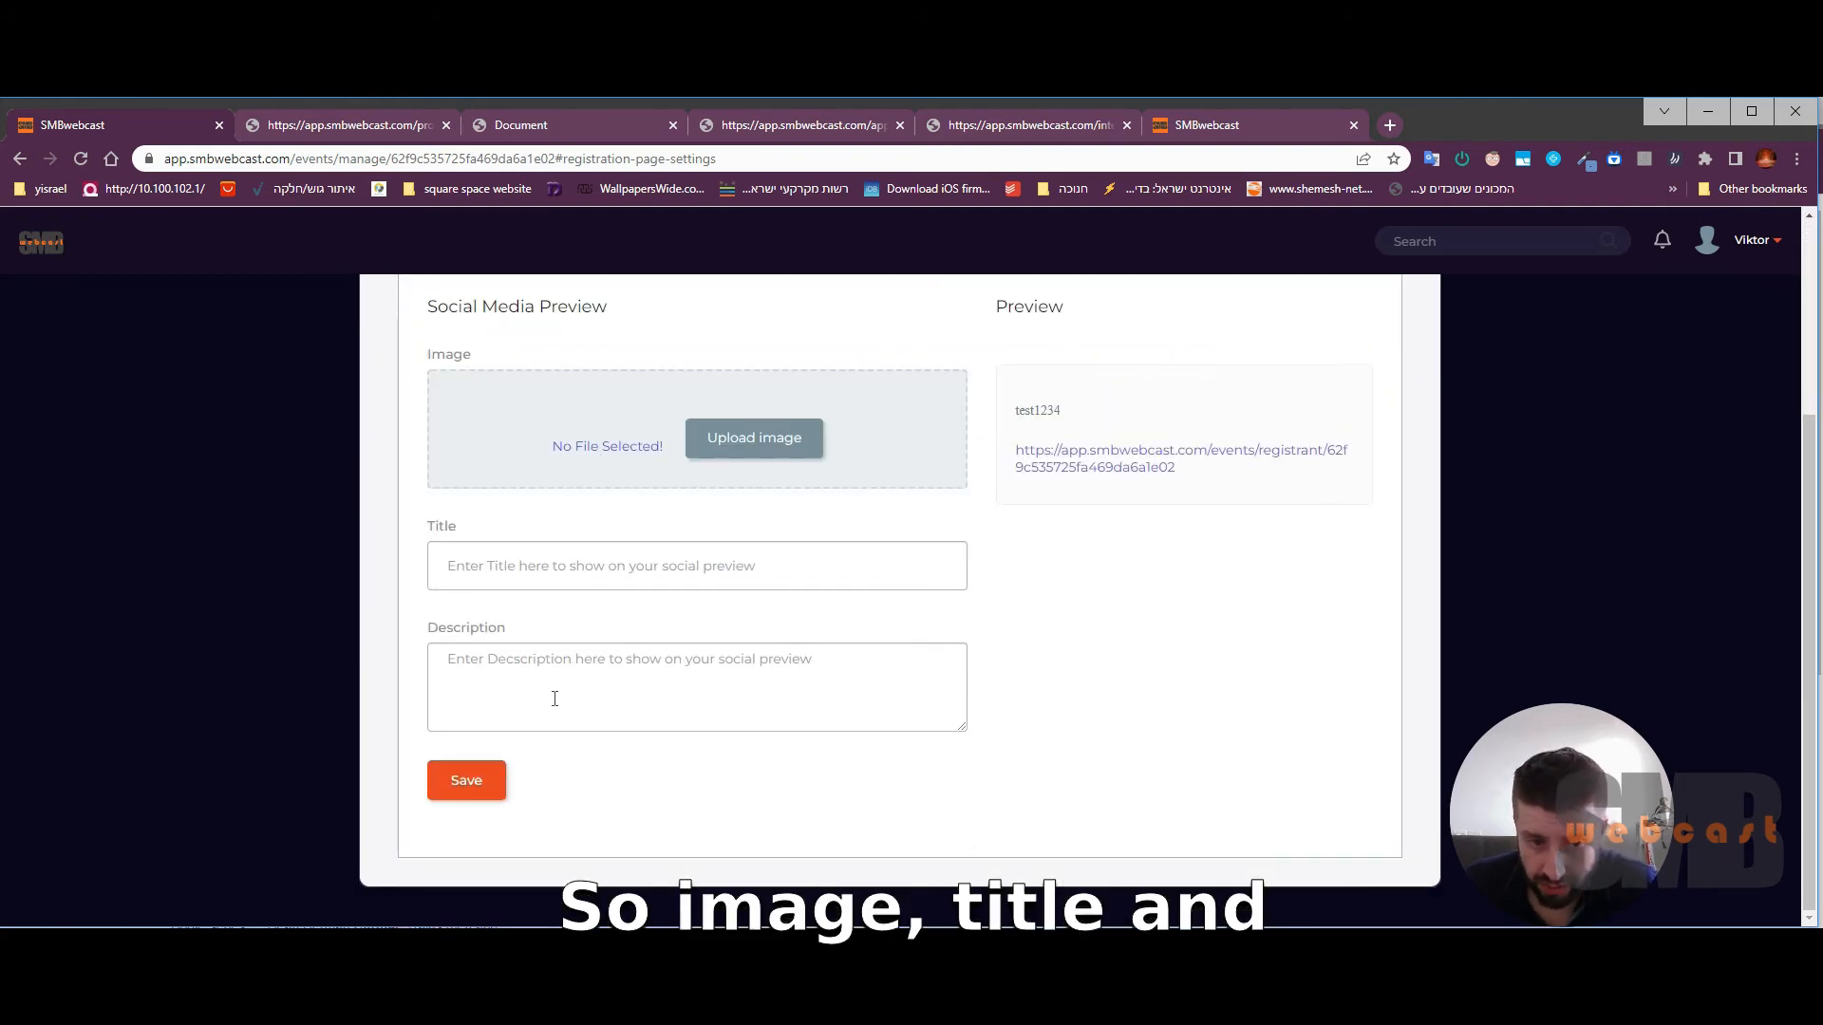
pyautogui.scroll(4, 854, 631)
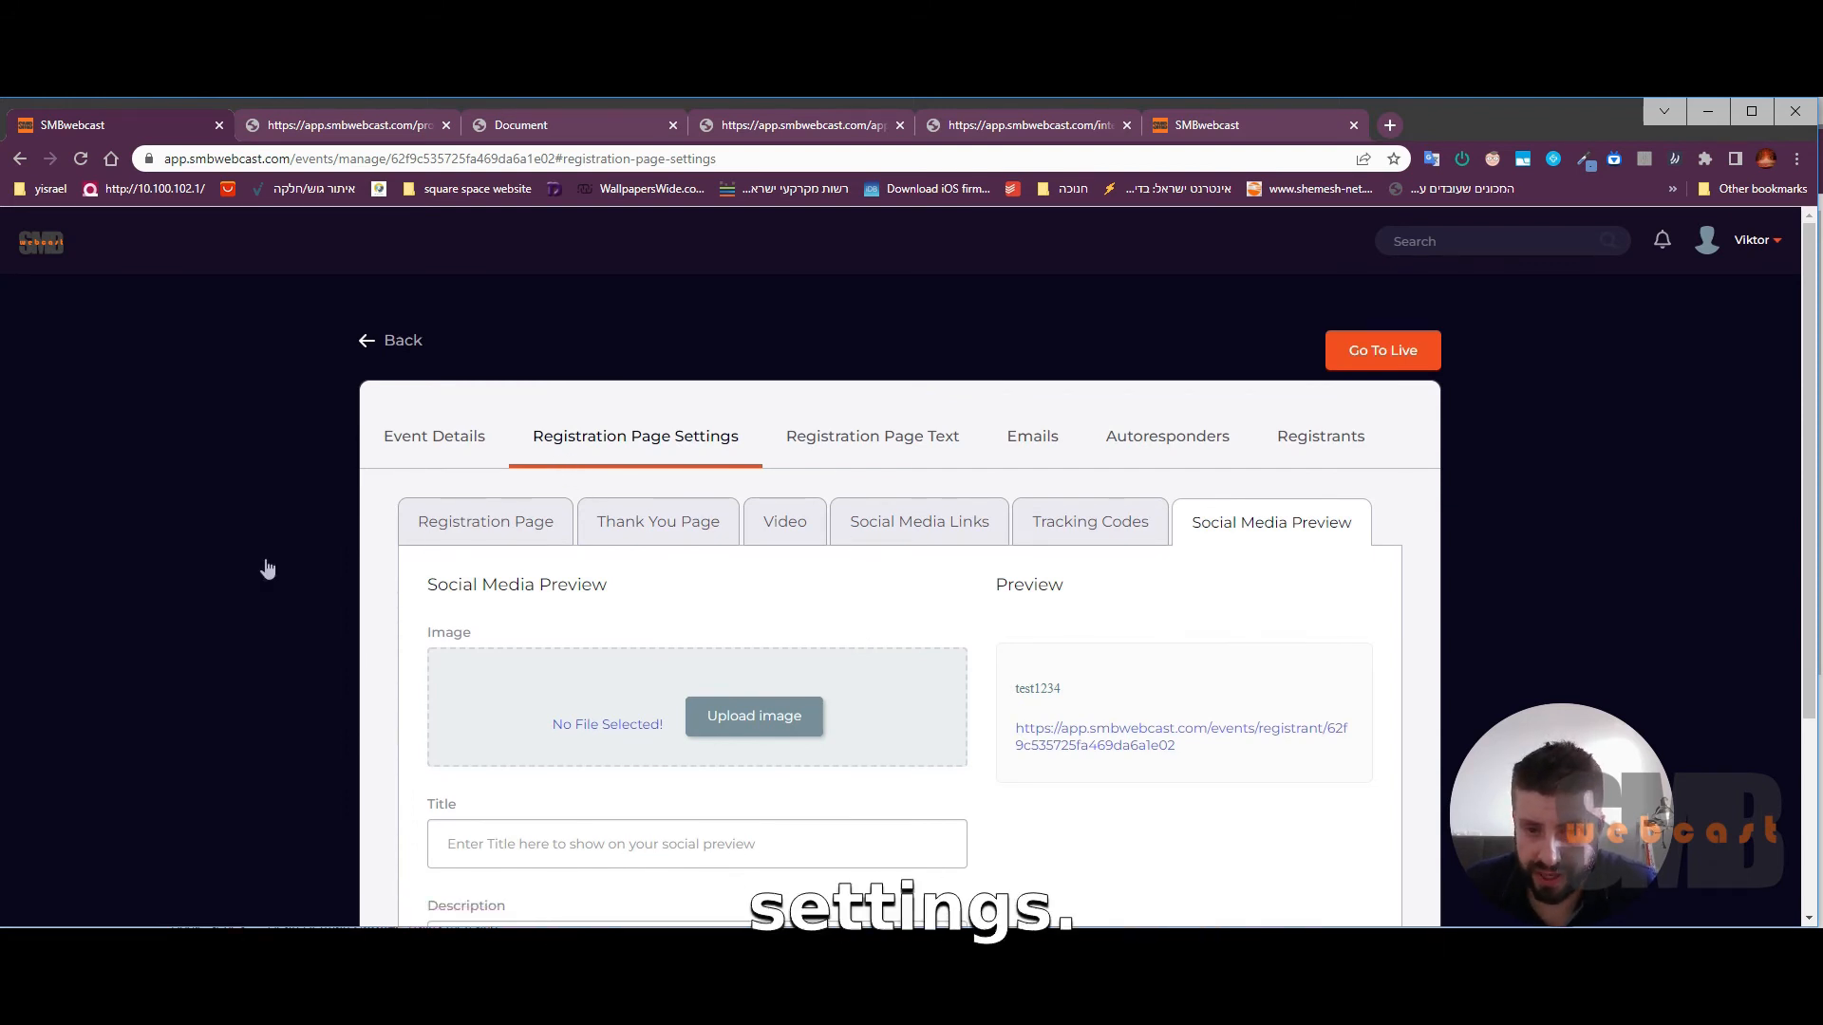
# Step: Examine the registration page's editable text lines, timer labels, field placeholders and button text
pyautogui.click(873, 436)
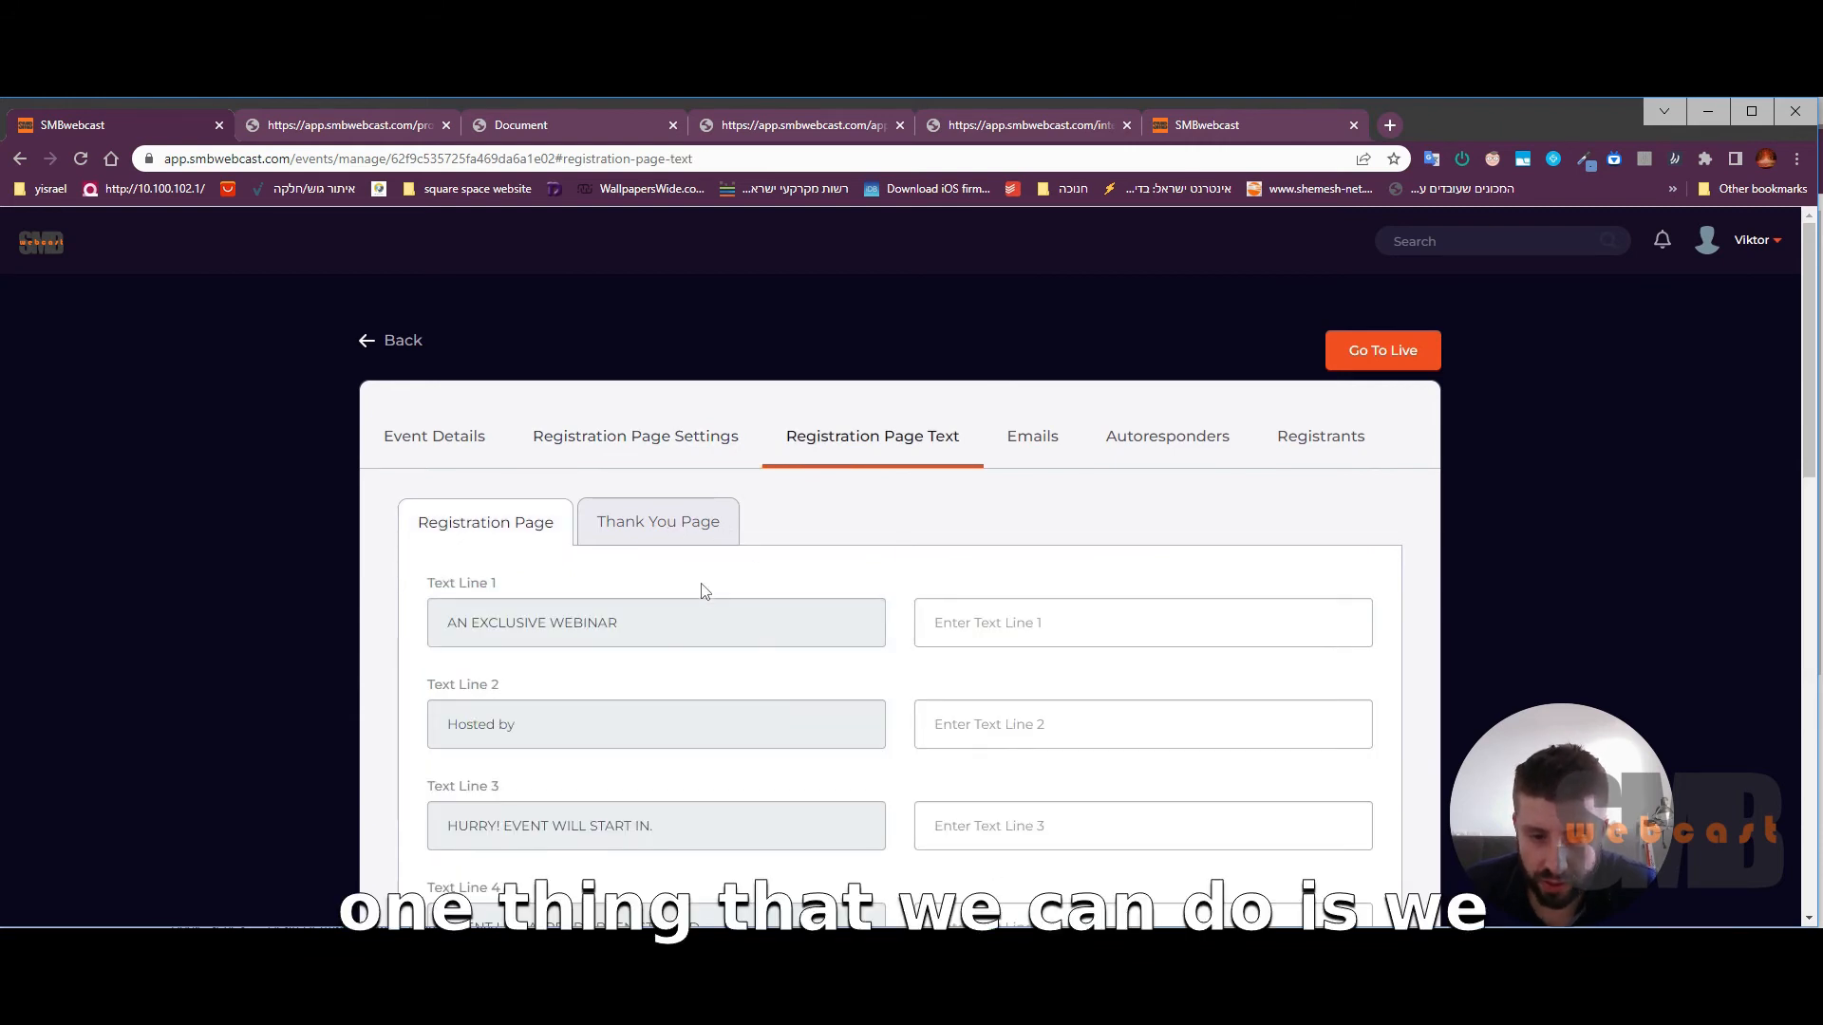
pyautogui.click(967, 606)
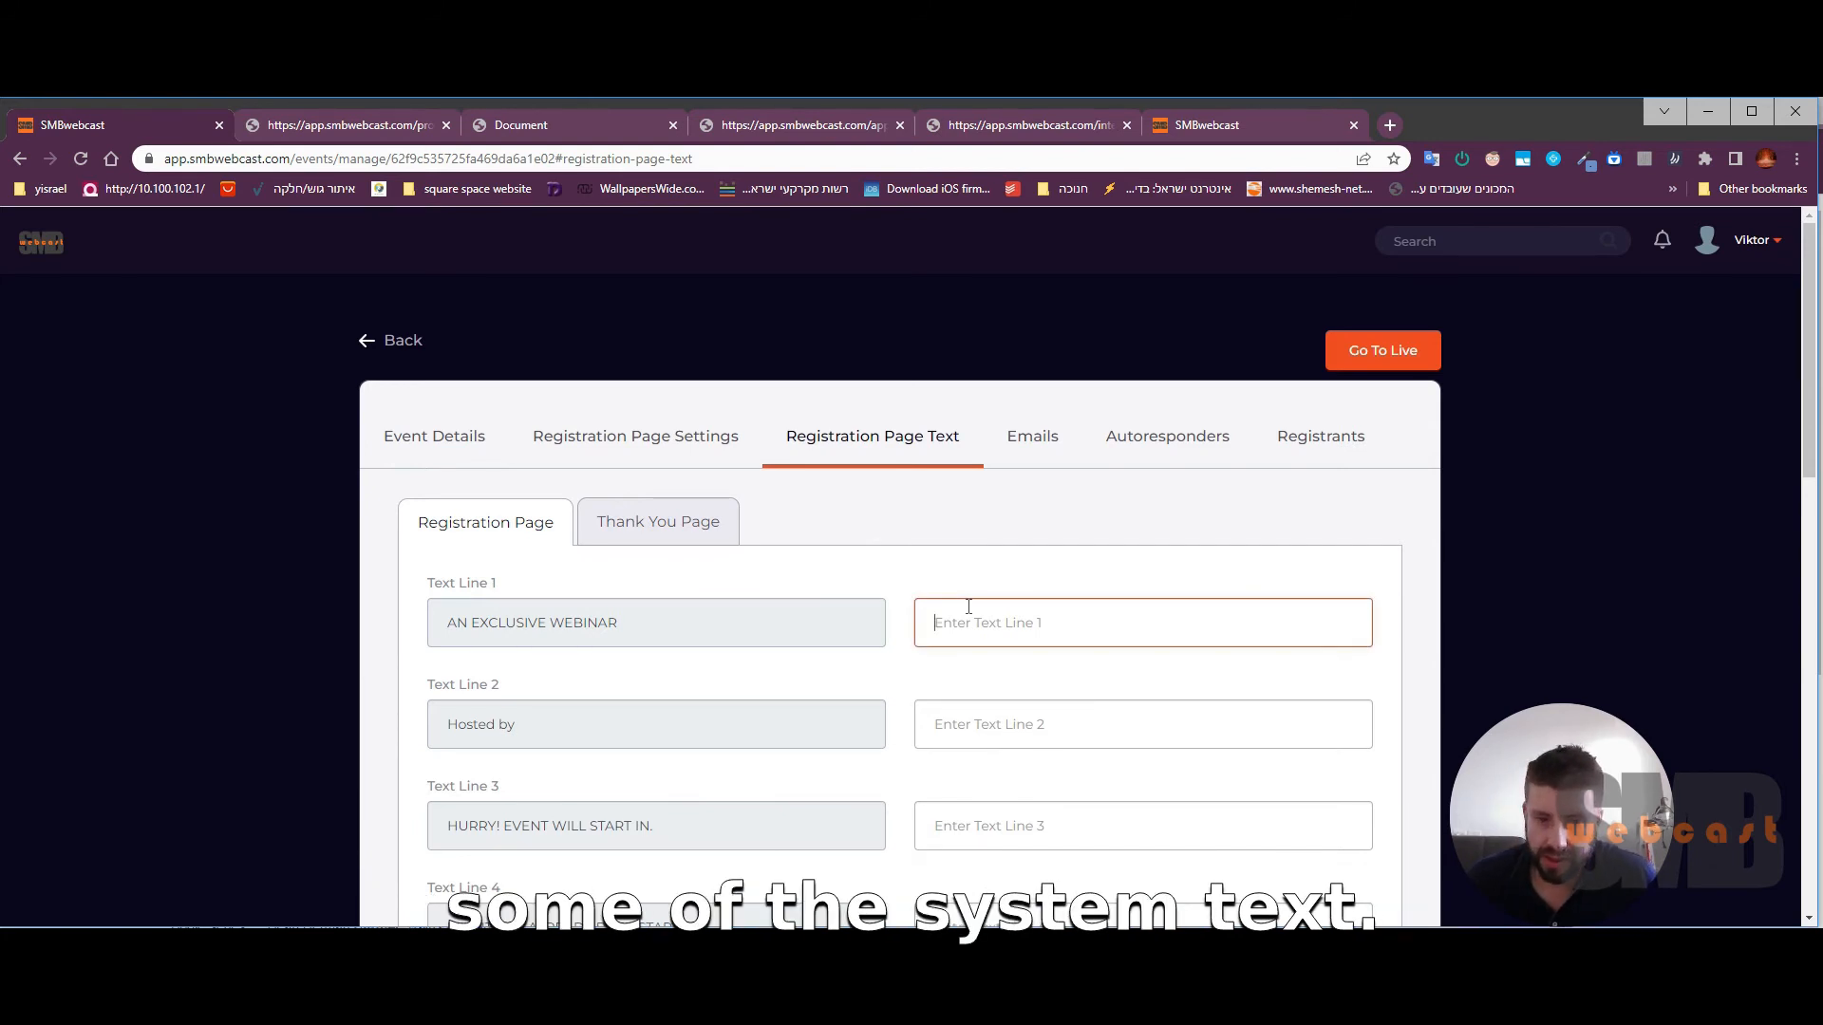
pyautogui.click(508, 630)
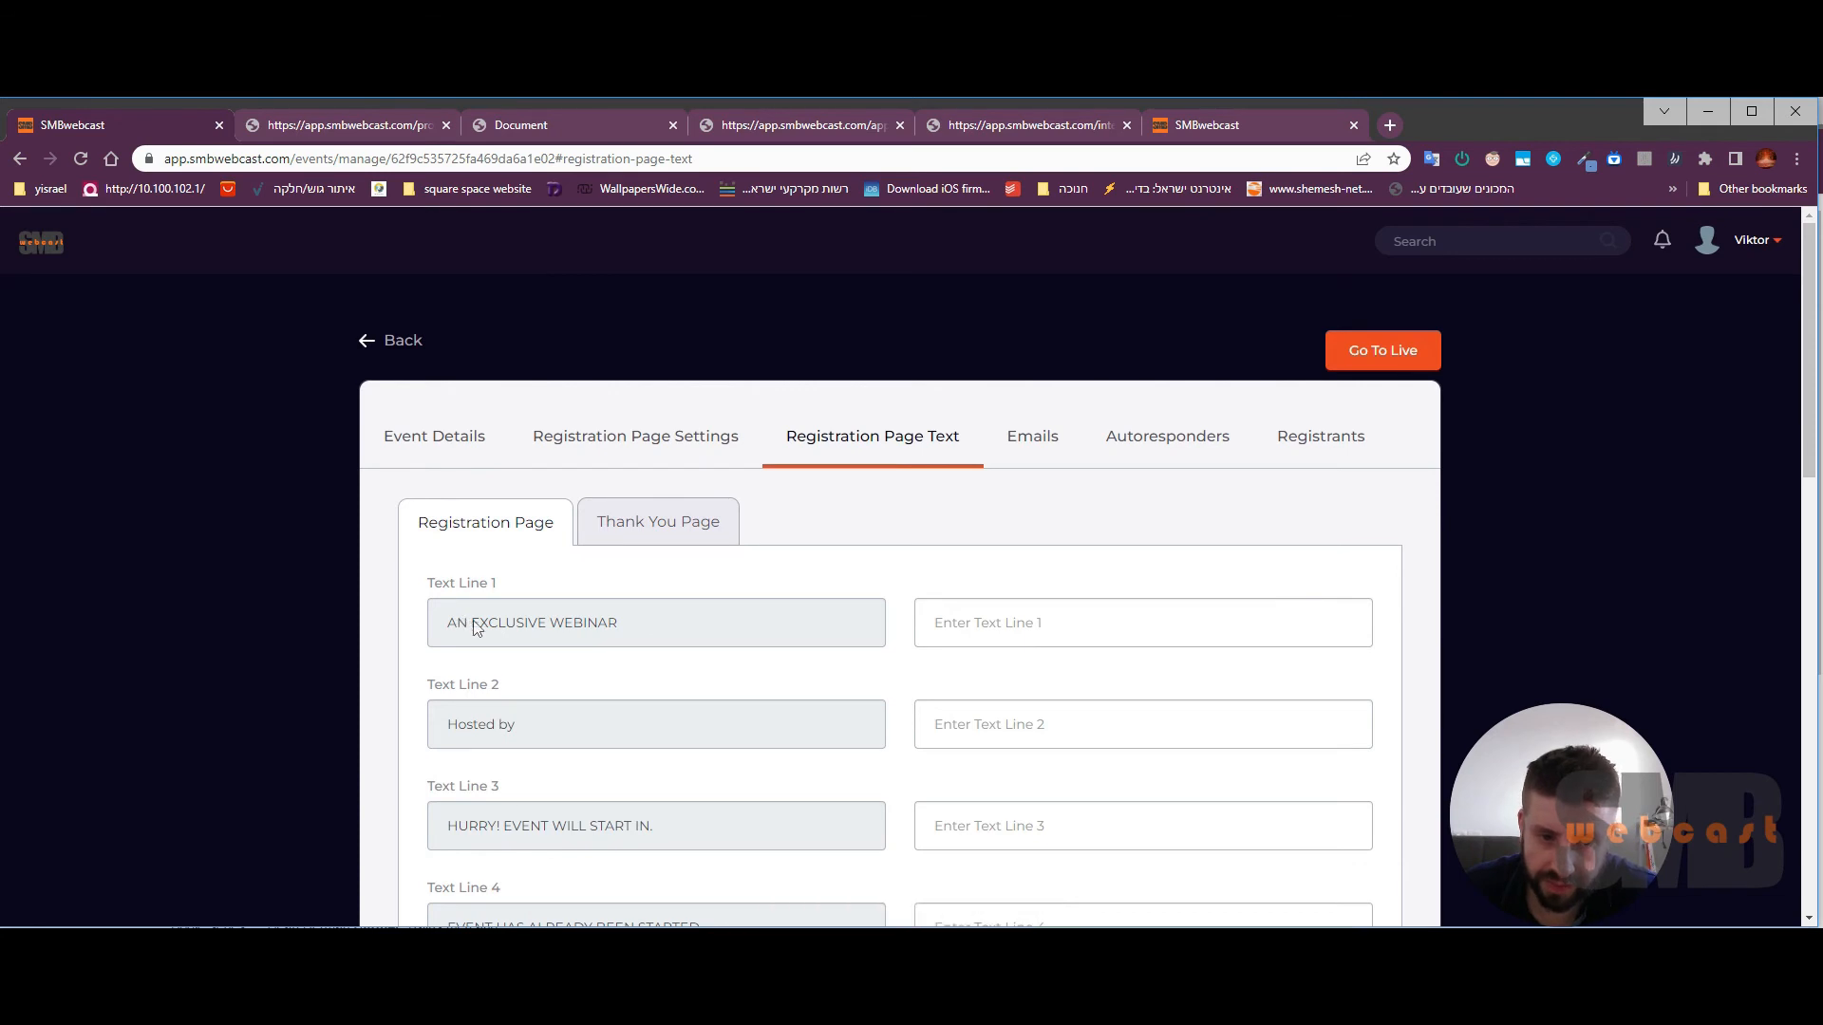
pyautogui.click(981, 632)
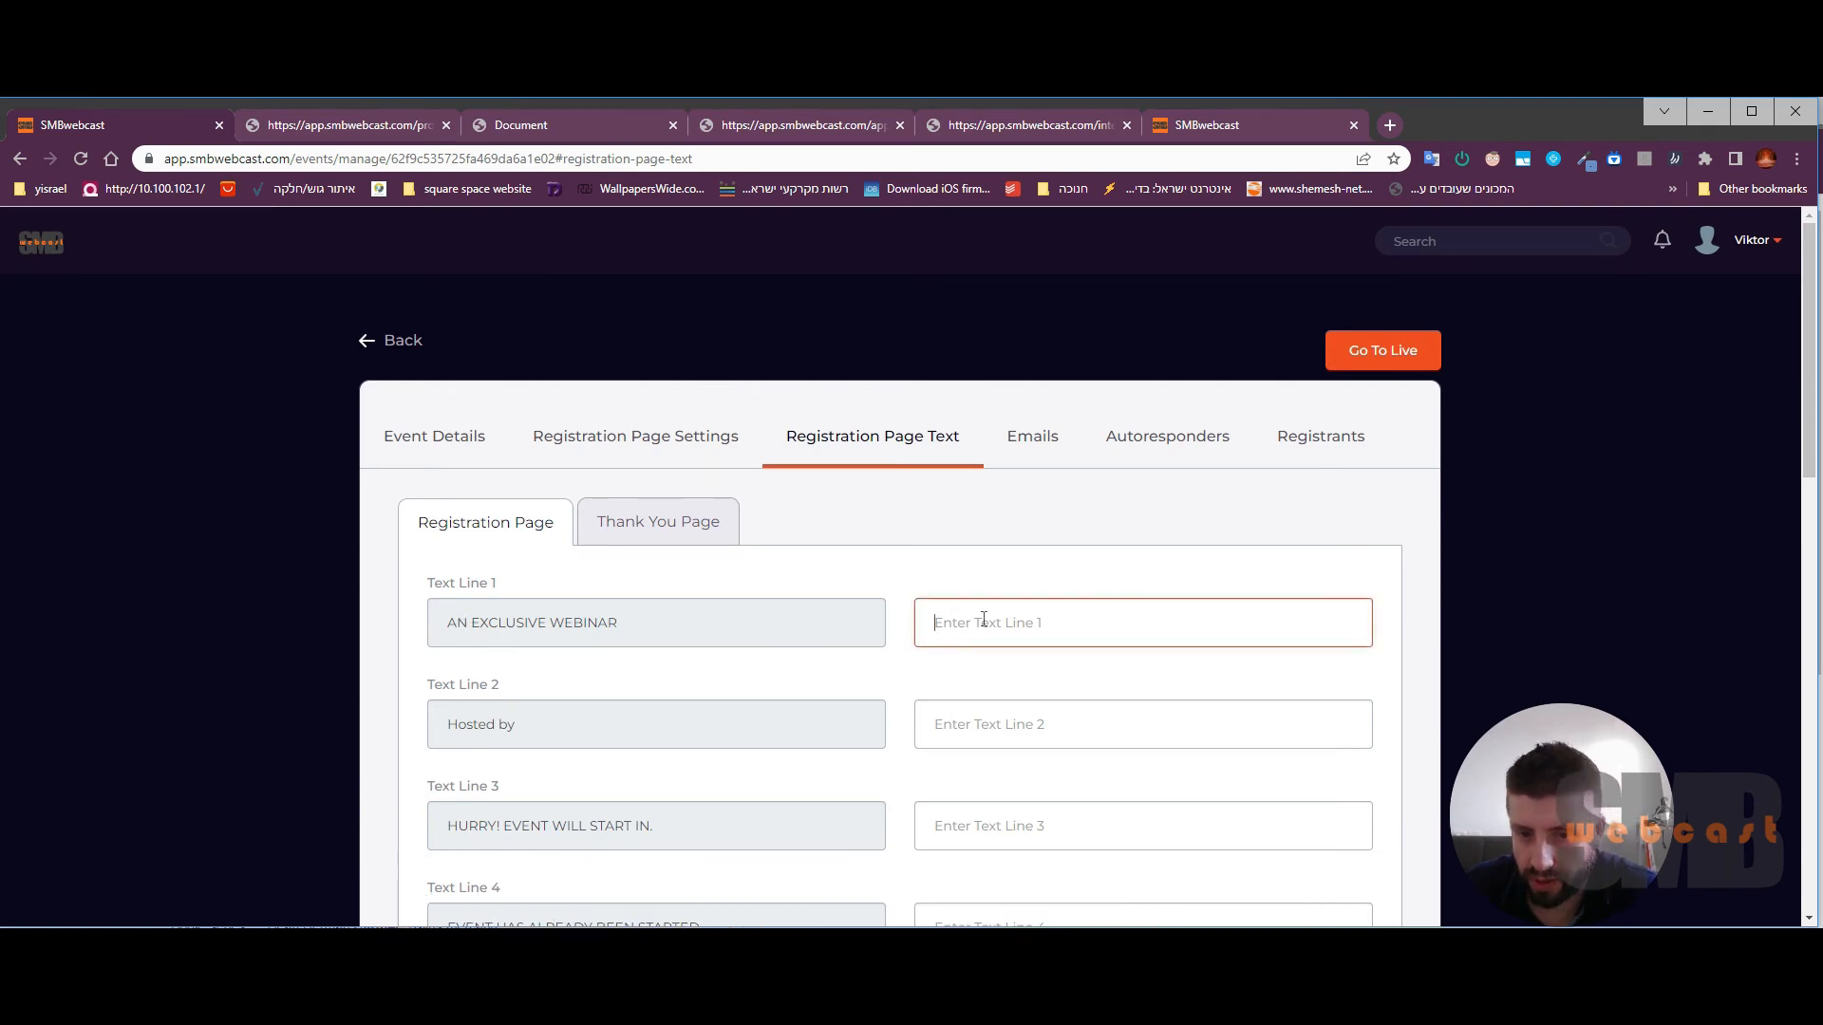
pyautogui.scroll(-10, 456, 693)
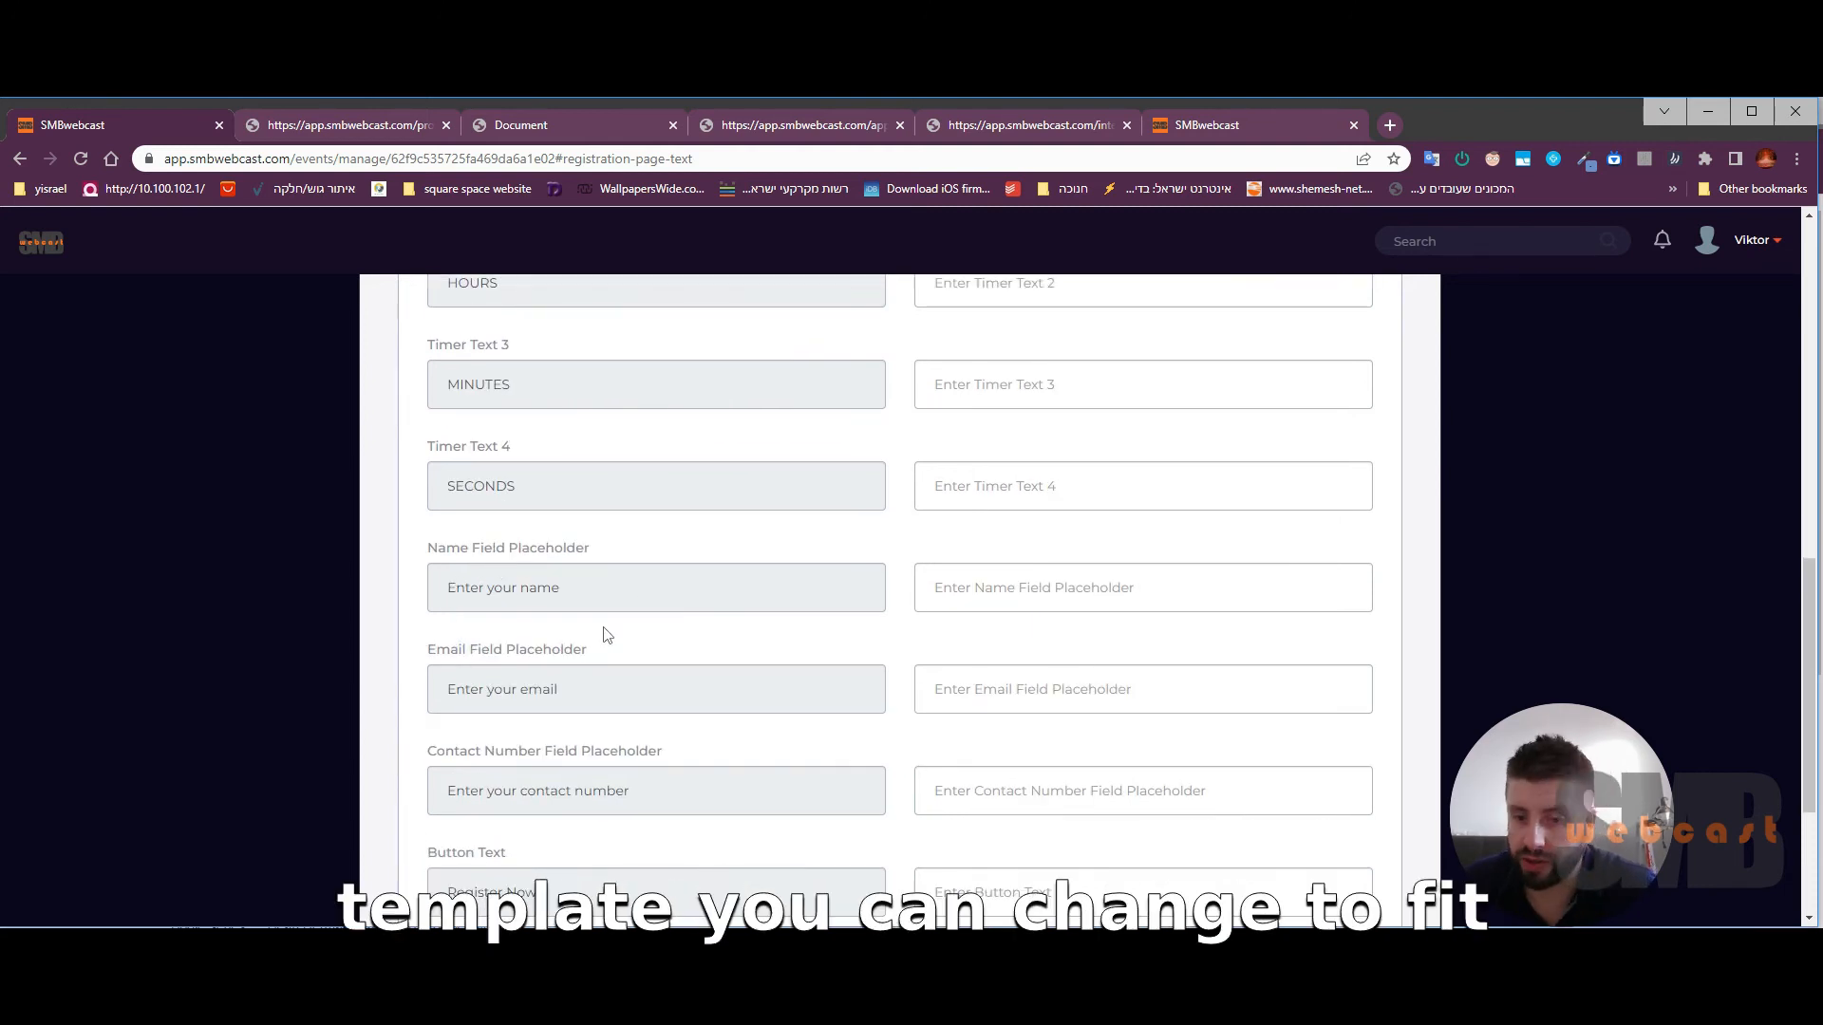
pyautogui.scroll(1, 753, 598)
pyautogui.scroll(-2, 716, 609)
pyautogui.scroll(-2, 716, 608)
pyautogui.scroll(12, 717, 609)
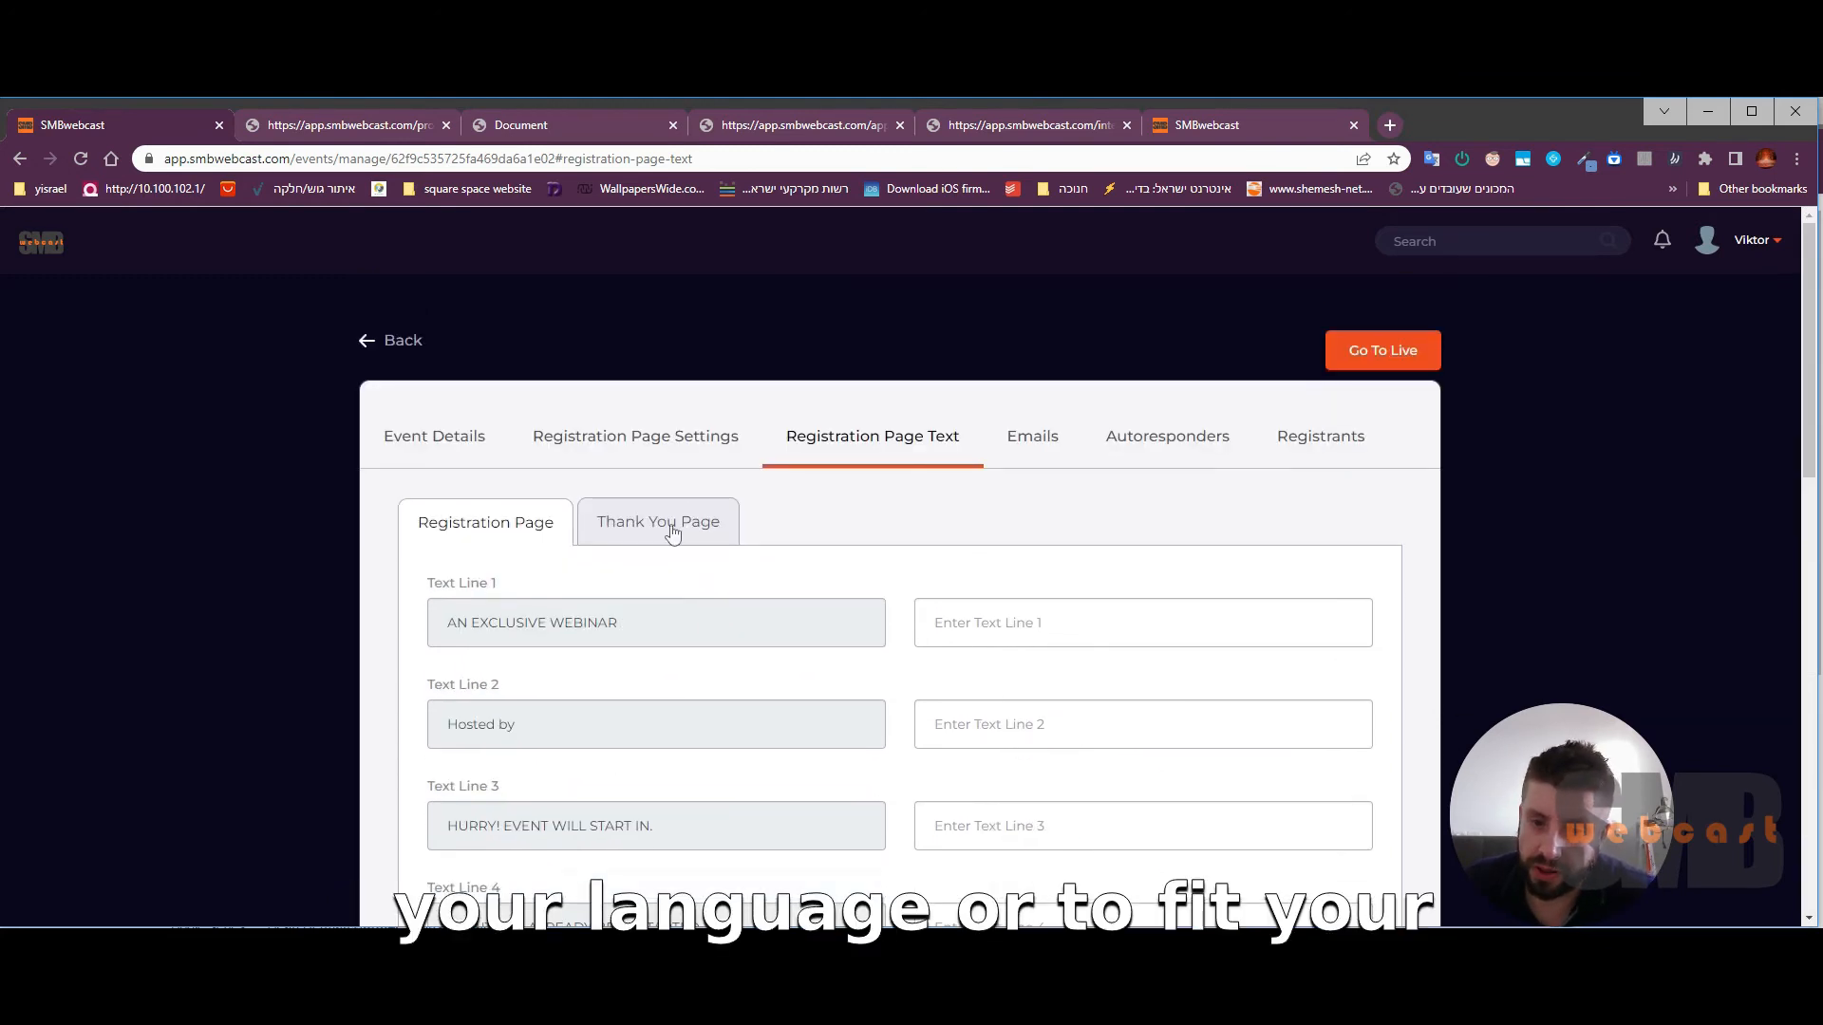
# Step: Examine the thank you page's editable text lines and timer labels
pyautogui.click(673, 525)
pyautogui.scroll(-5, 688, 691)
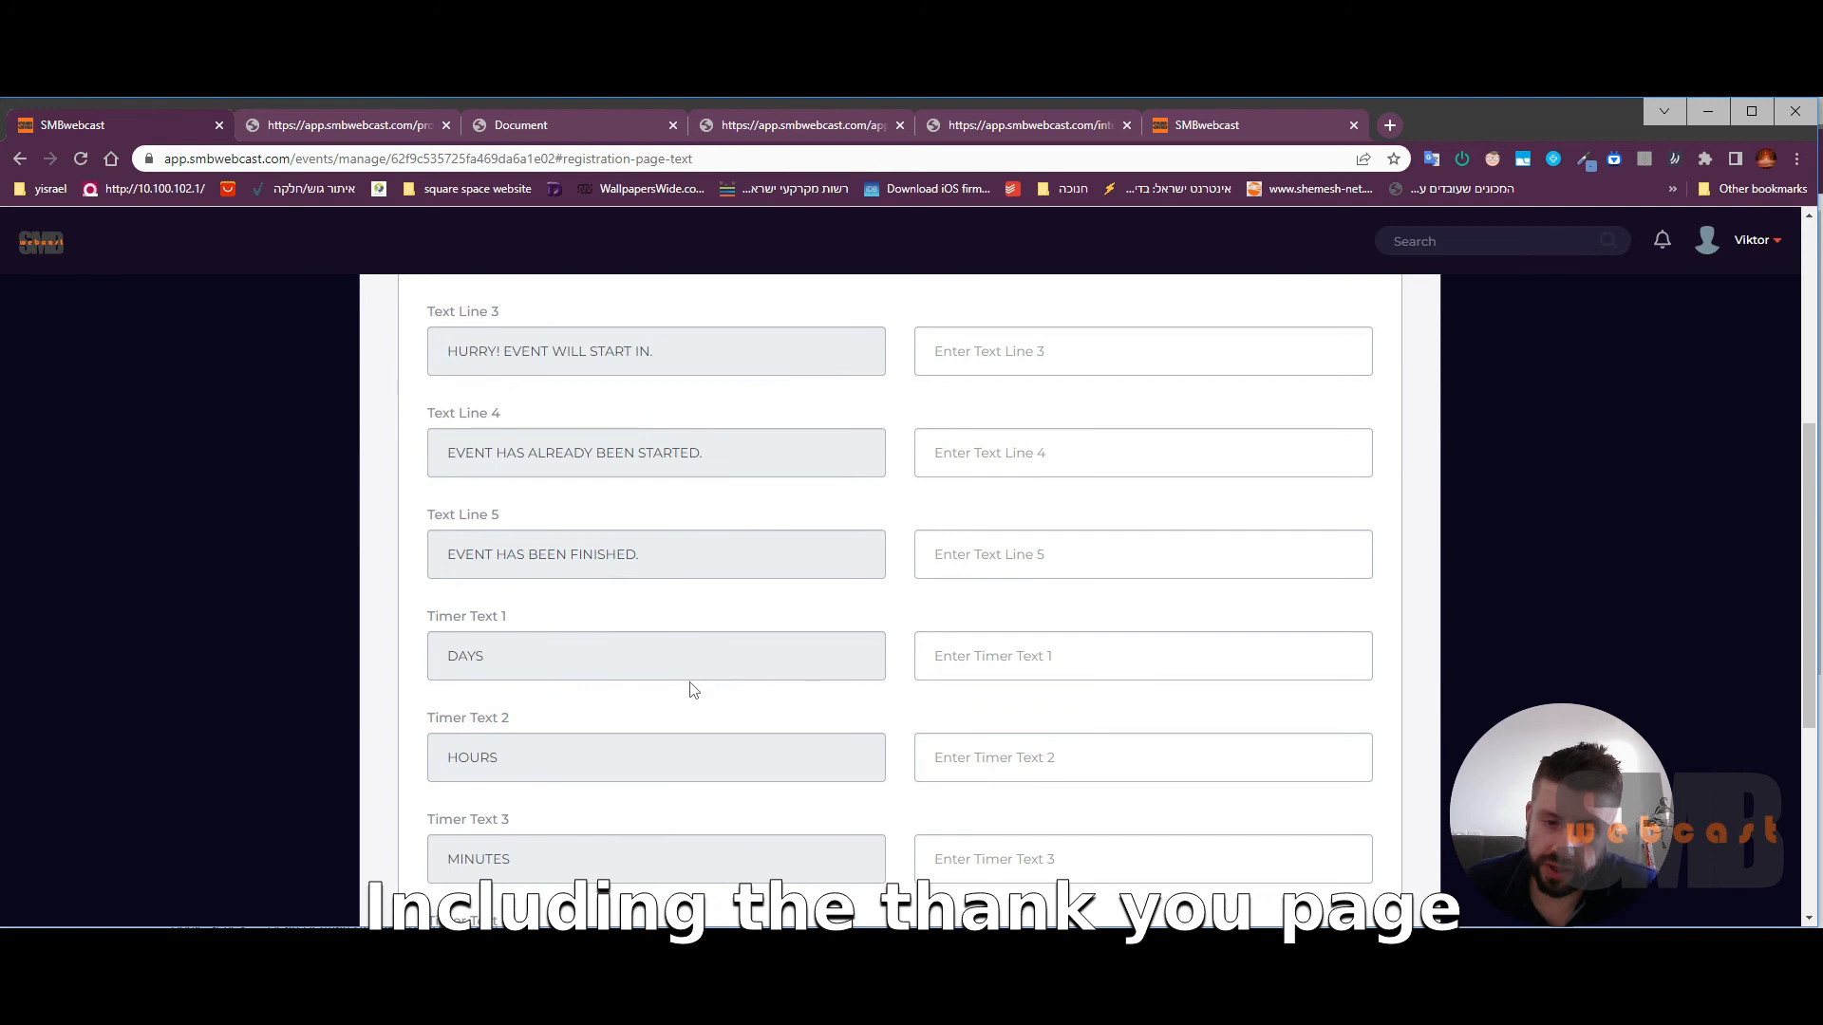
pyautogui.scroll(-5, 692, 688)
pyautogui.scroll(10, 692, 685)
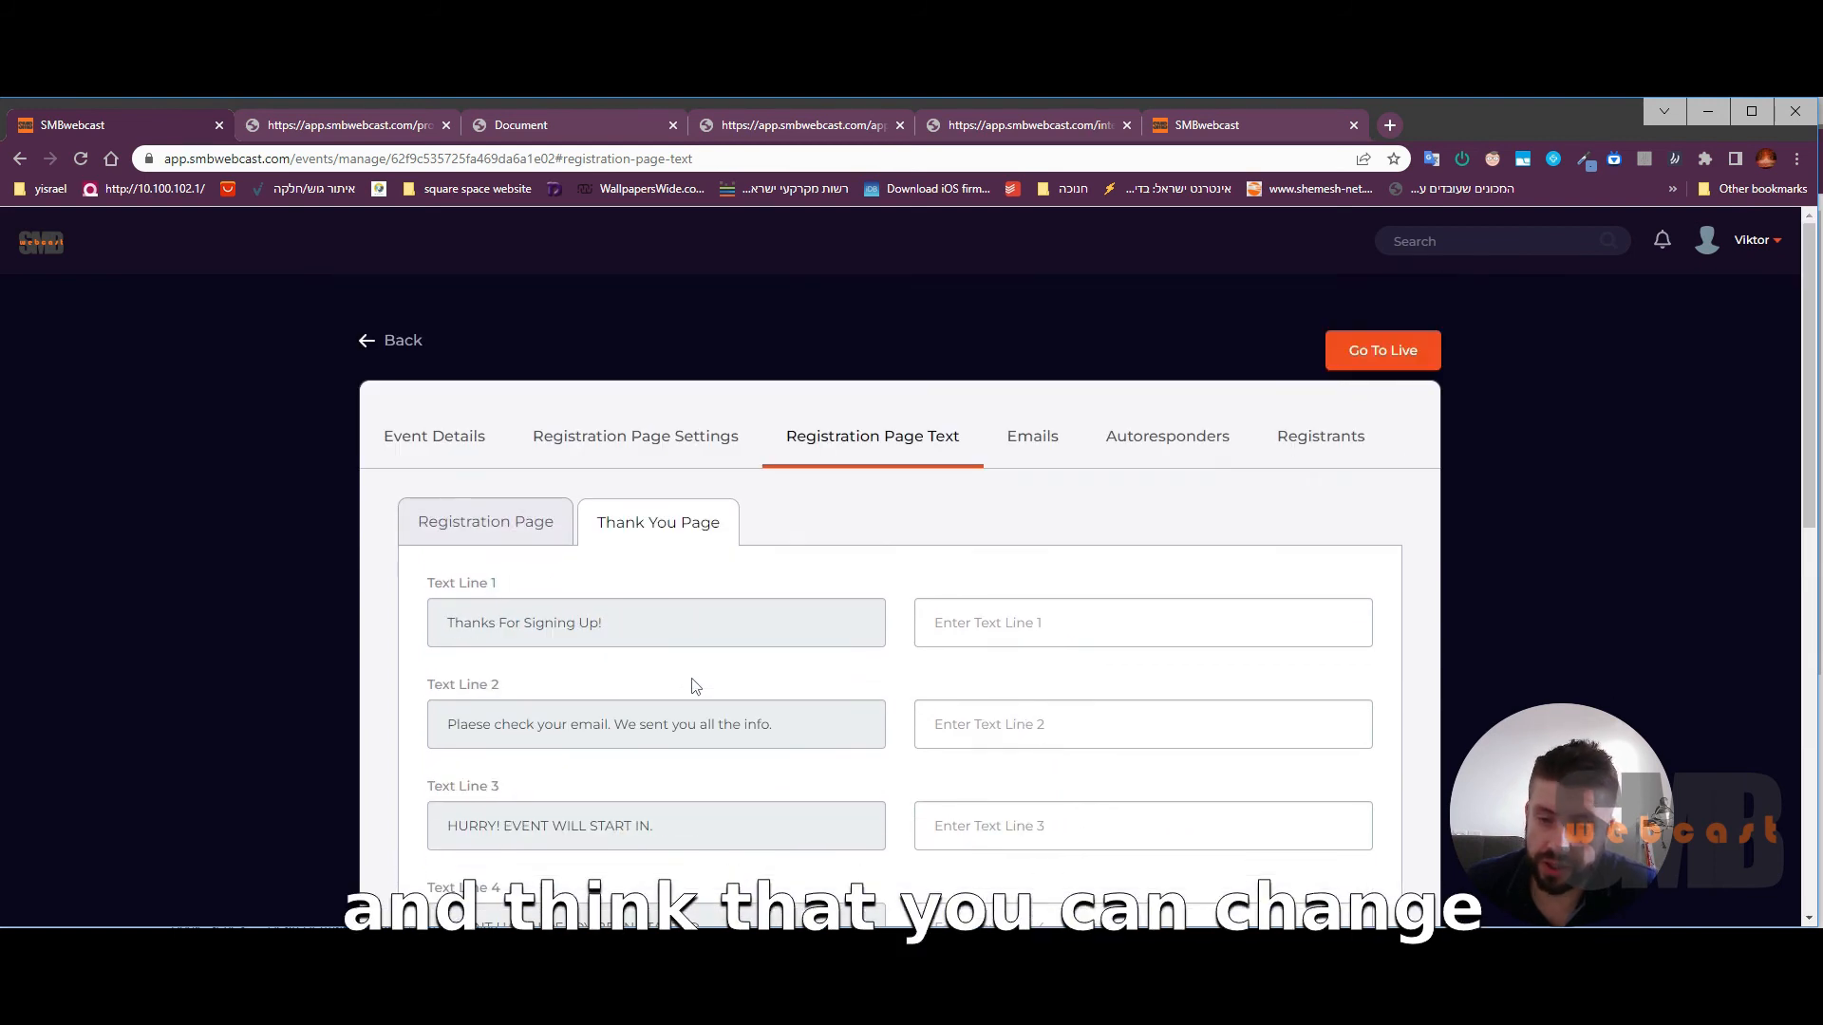
# Step: Review the event's default instant confirmation, 5-minute reminder and invitation emails
pyautogui.click(1014, 468)
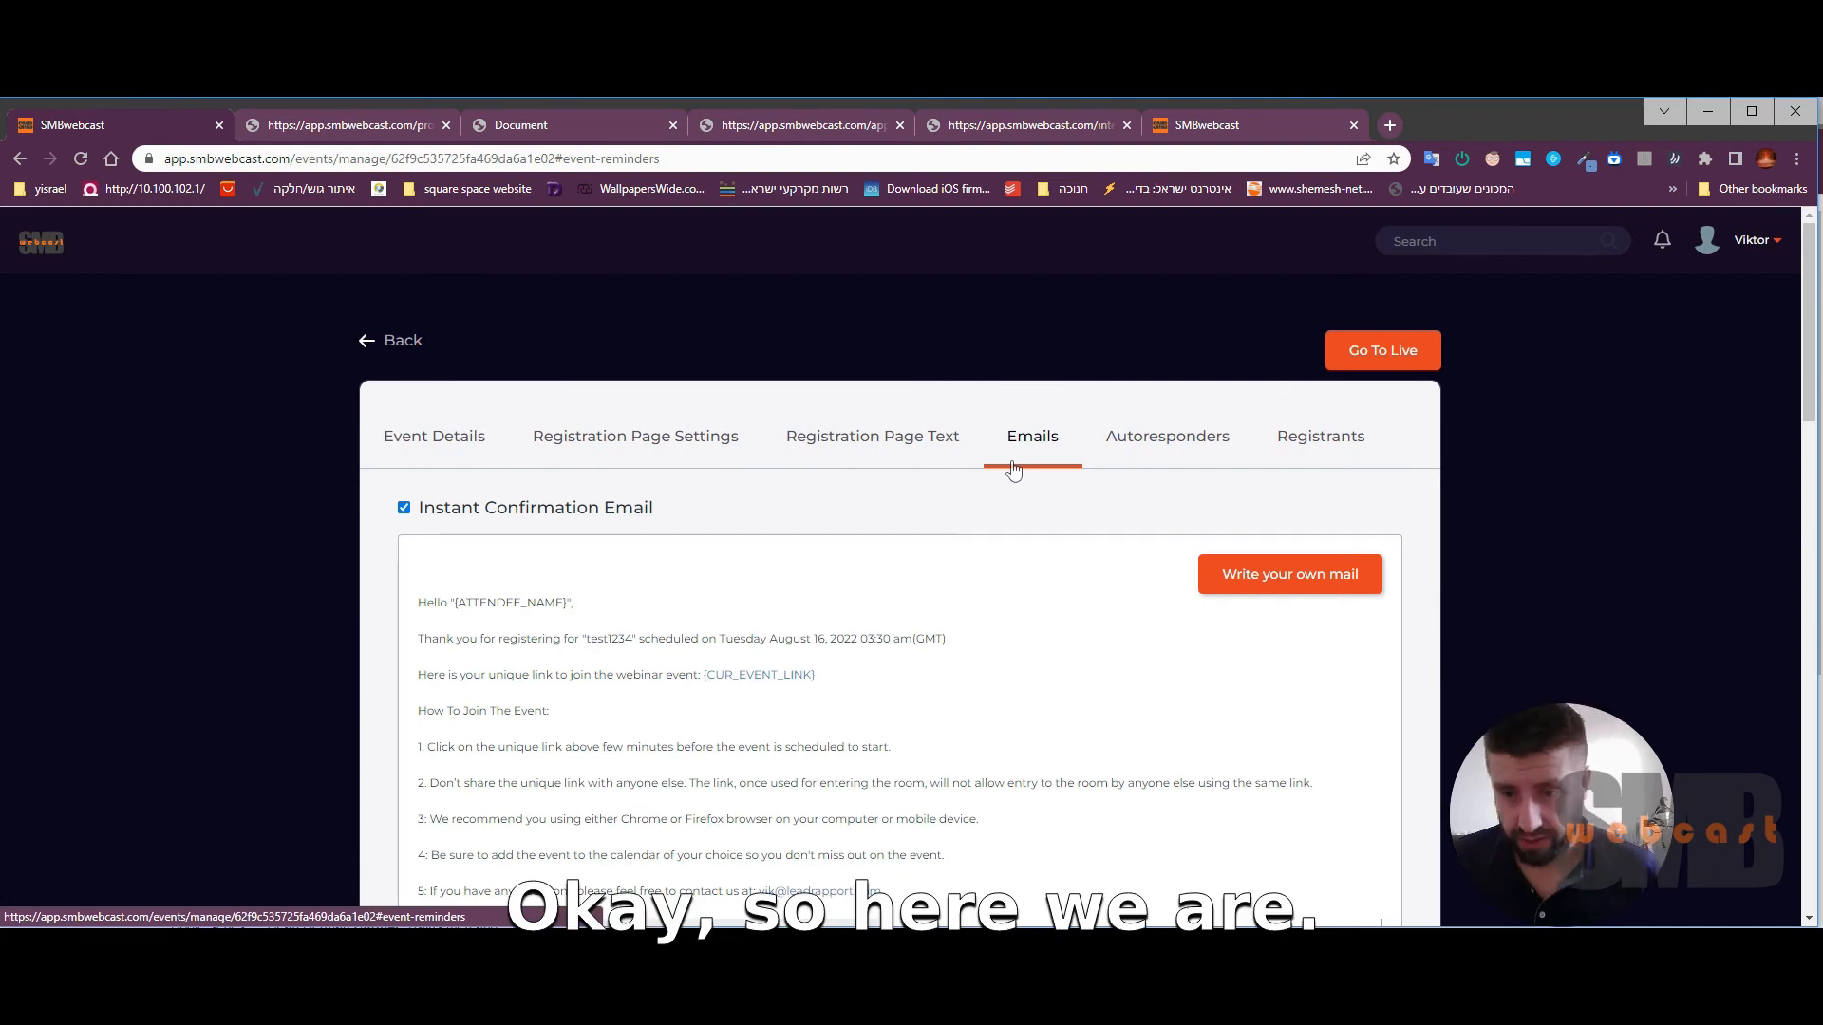
pyautogui.scroll(-5, 971, 470)
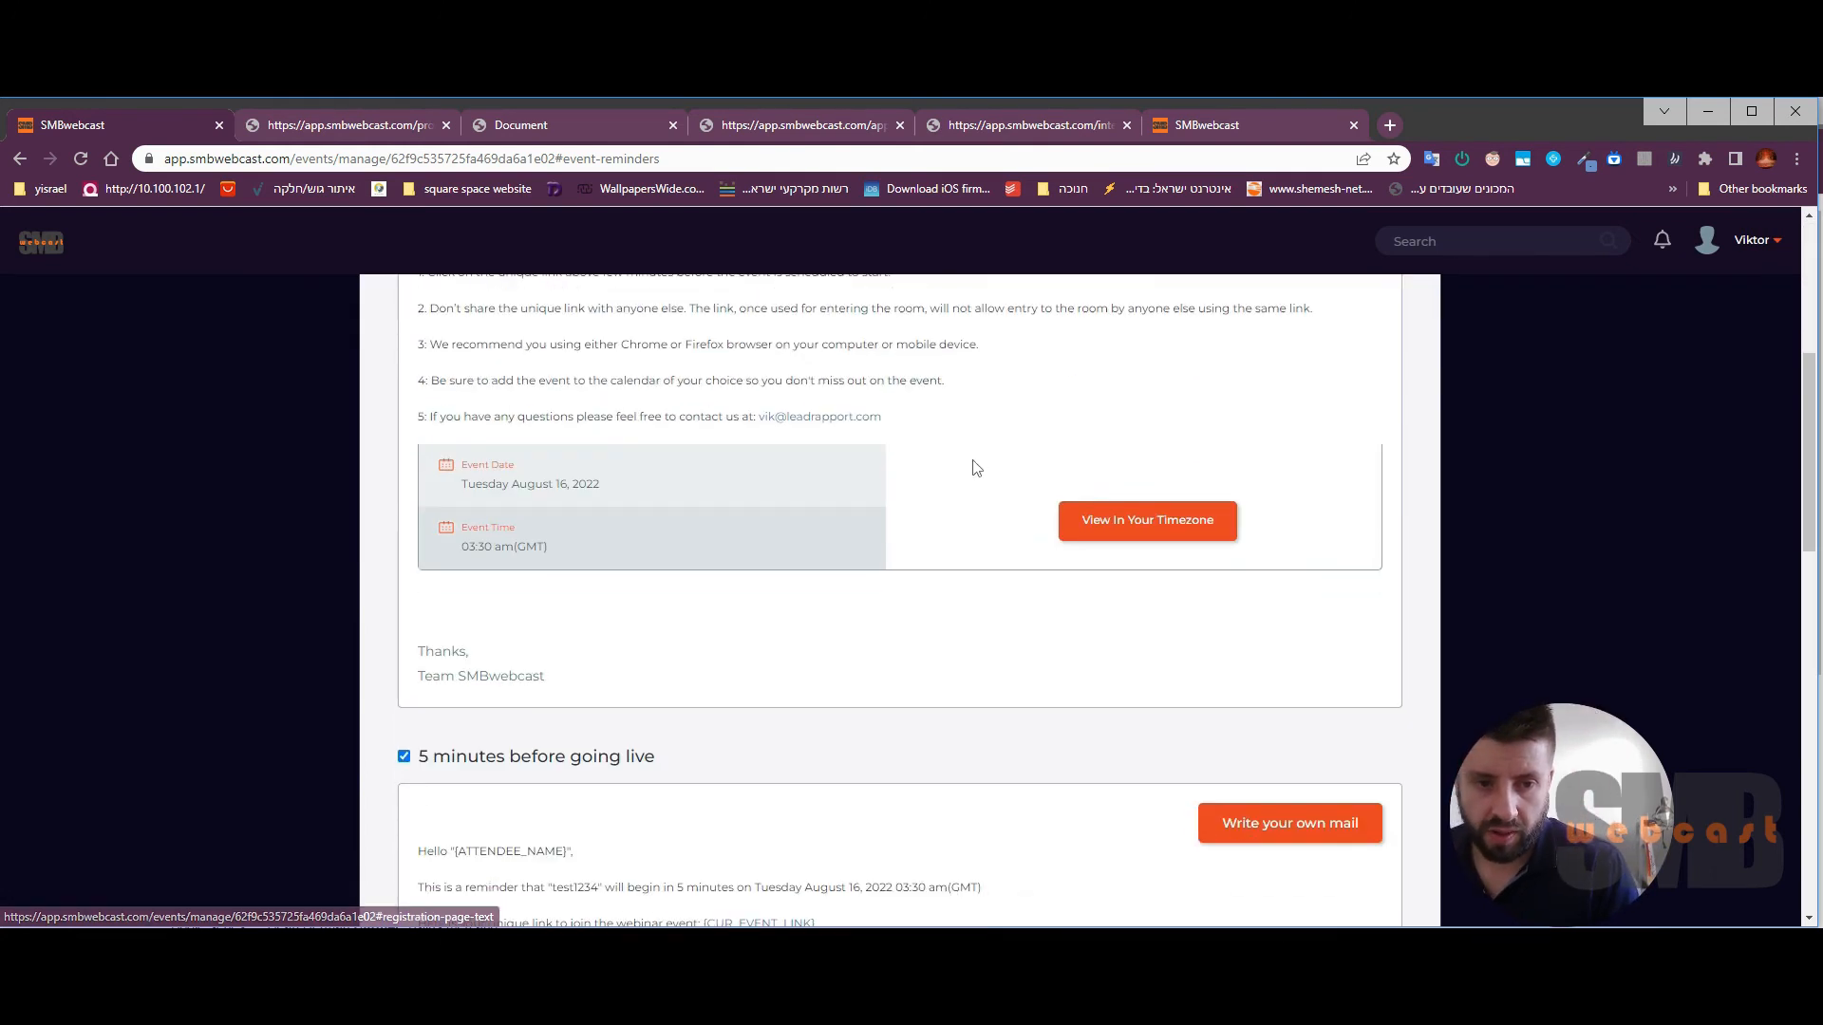
pyautogui.scroll(-5, 974, 468)
pyautogui.scroll(7, 974, 468)
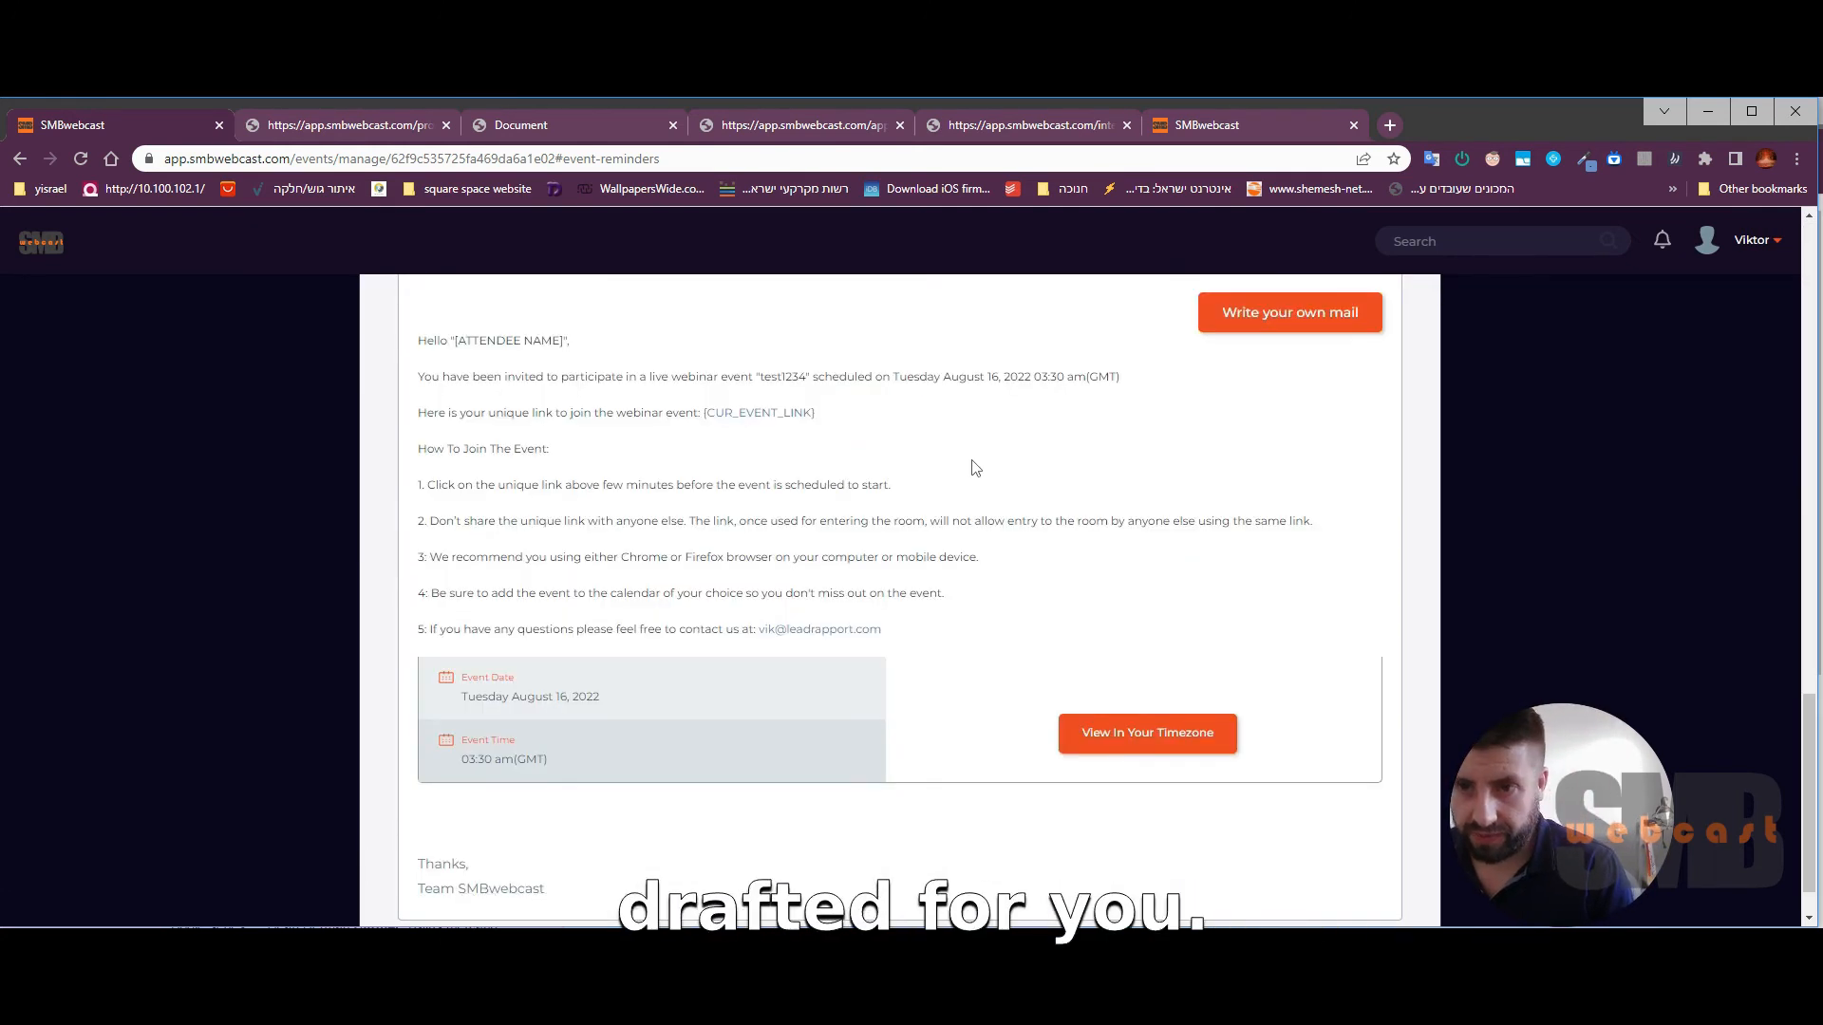
# Step: Switch the "5 minutes before going live" reminder to a self-written email with an editable body
pyautogui.scroll(7, 975, 468)
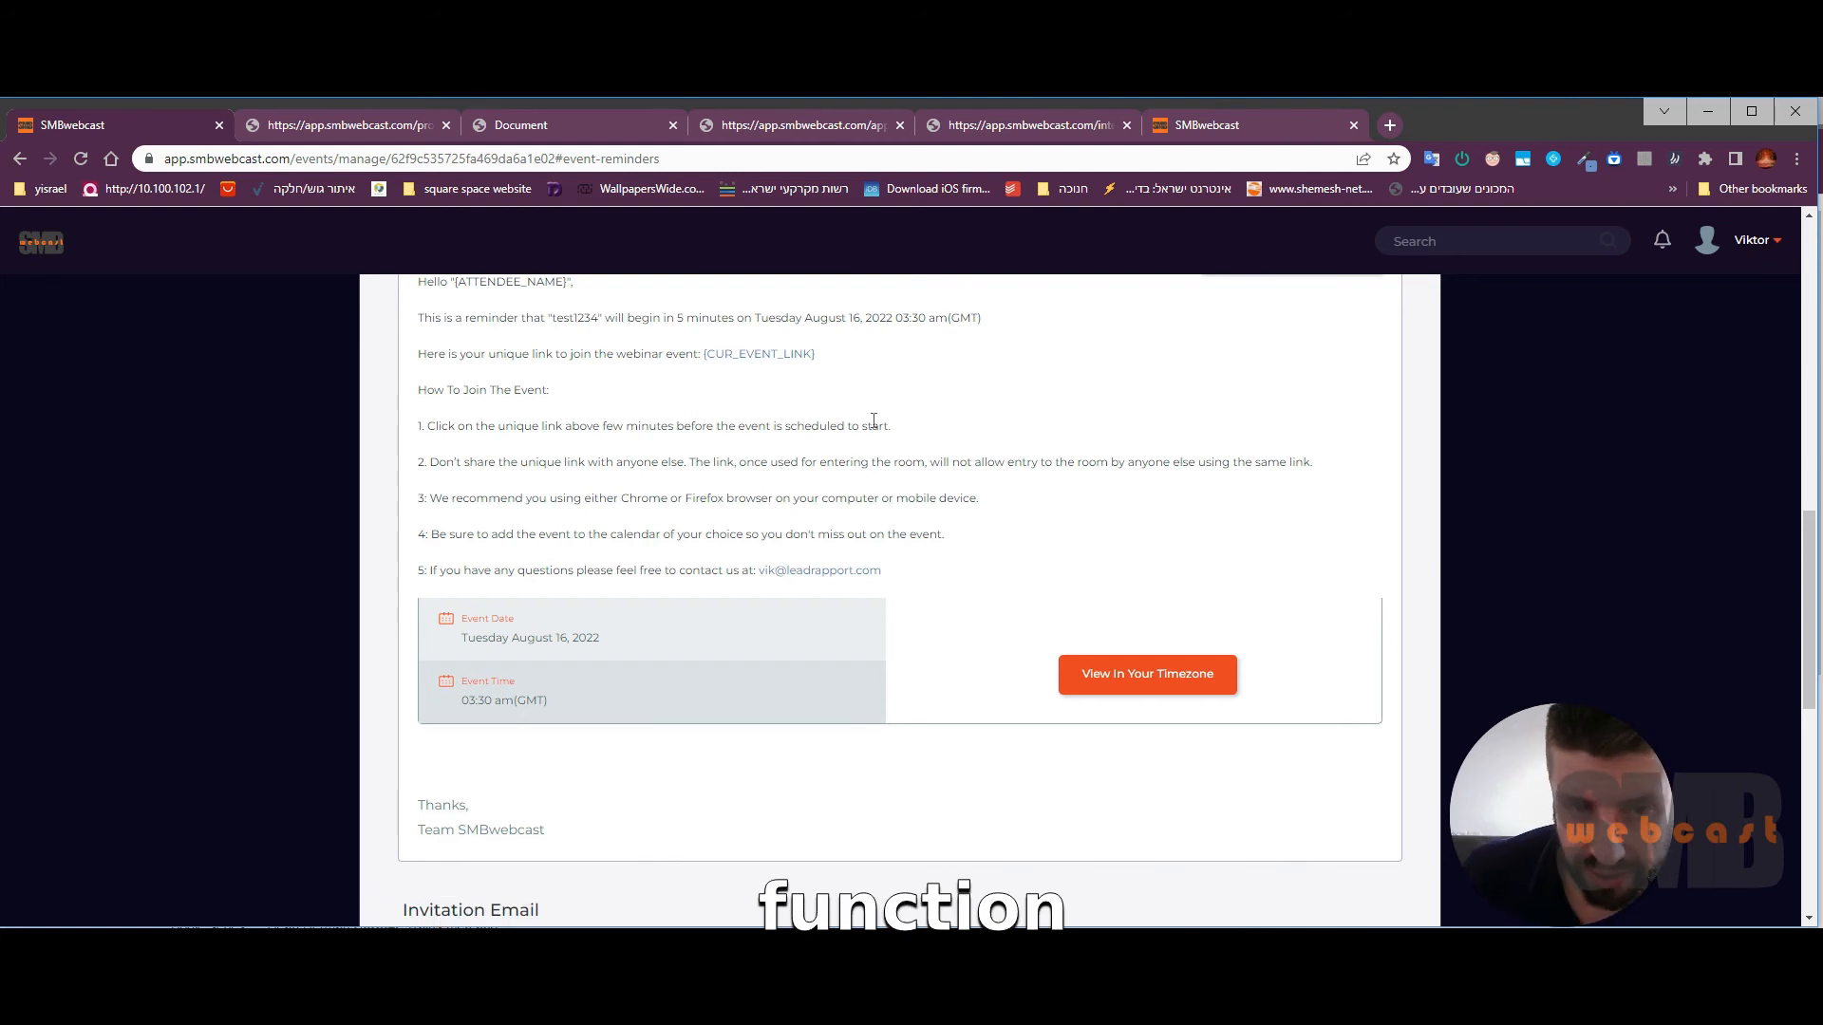
pyautogui.scroll(1, 866, 423)
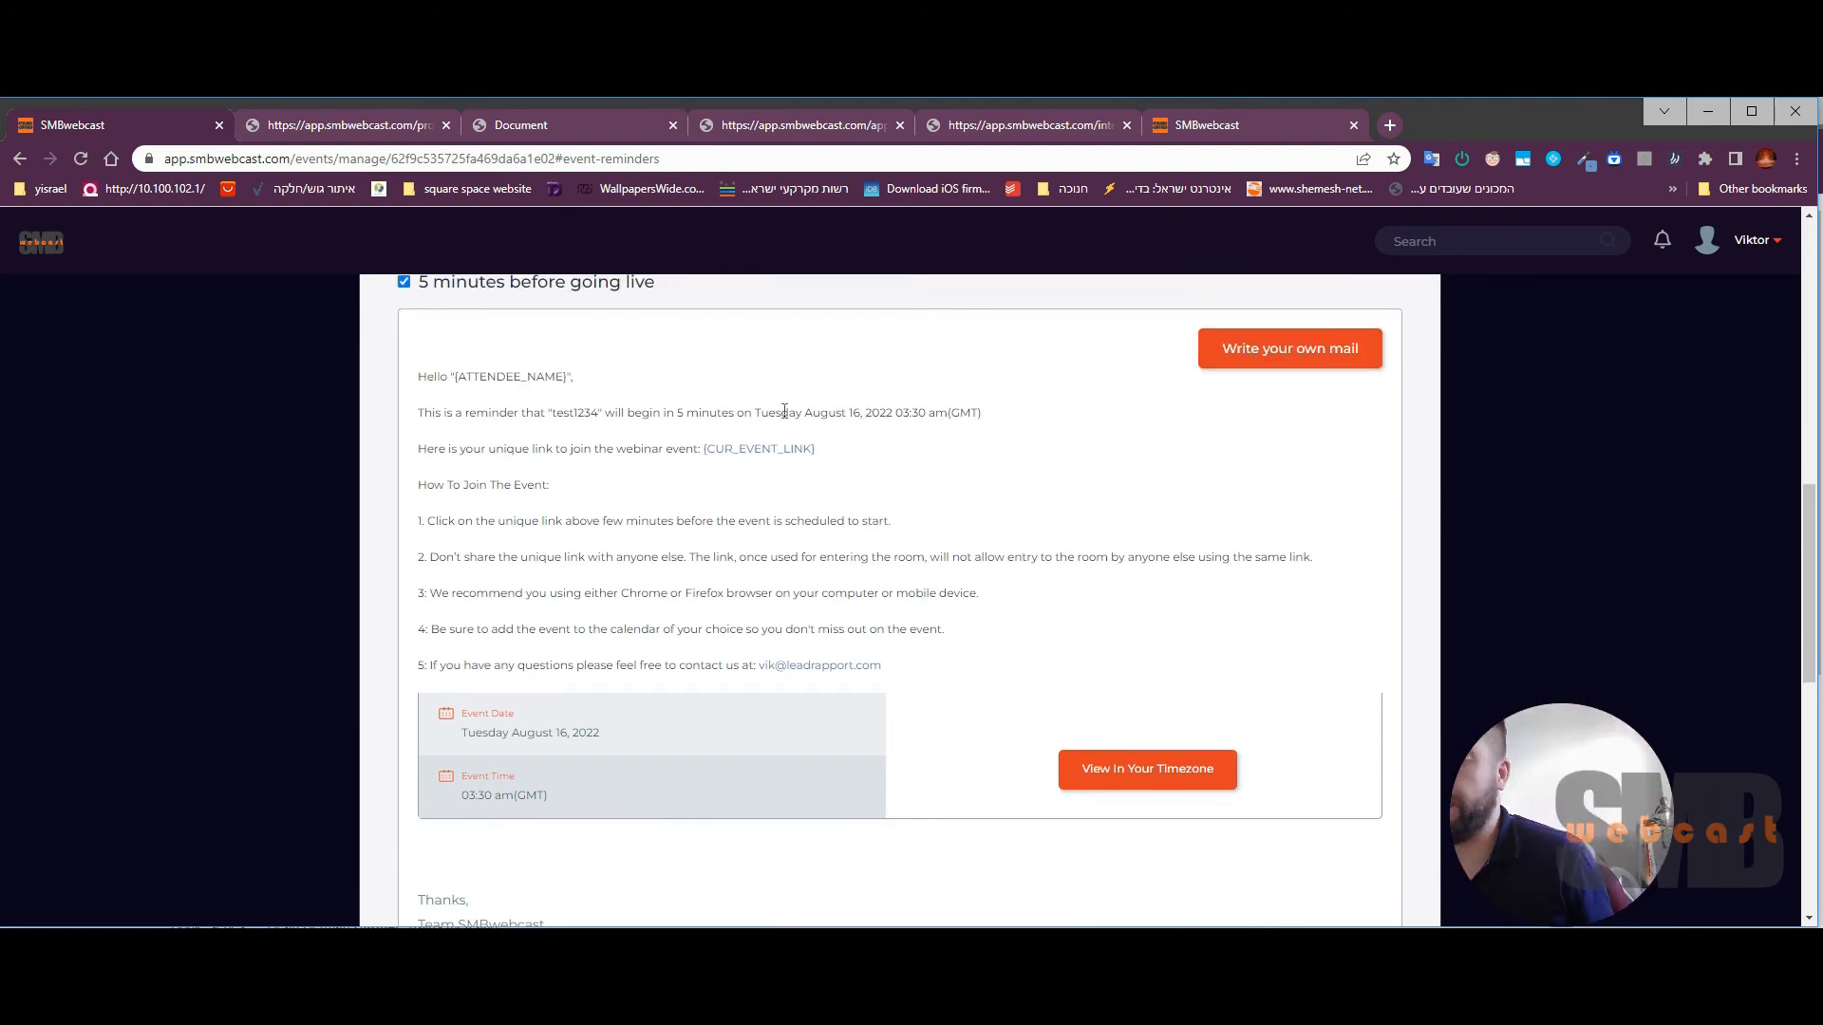
pyautogui.click(1277, 350)
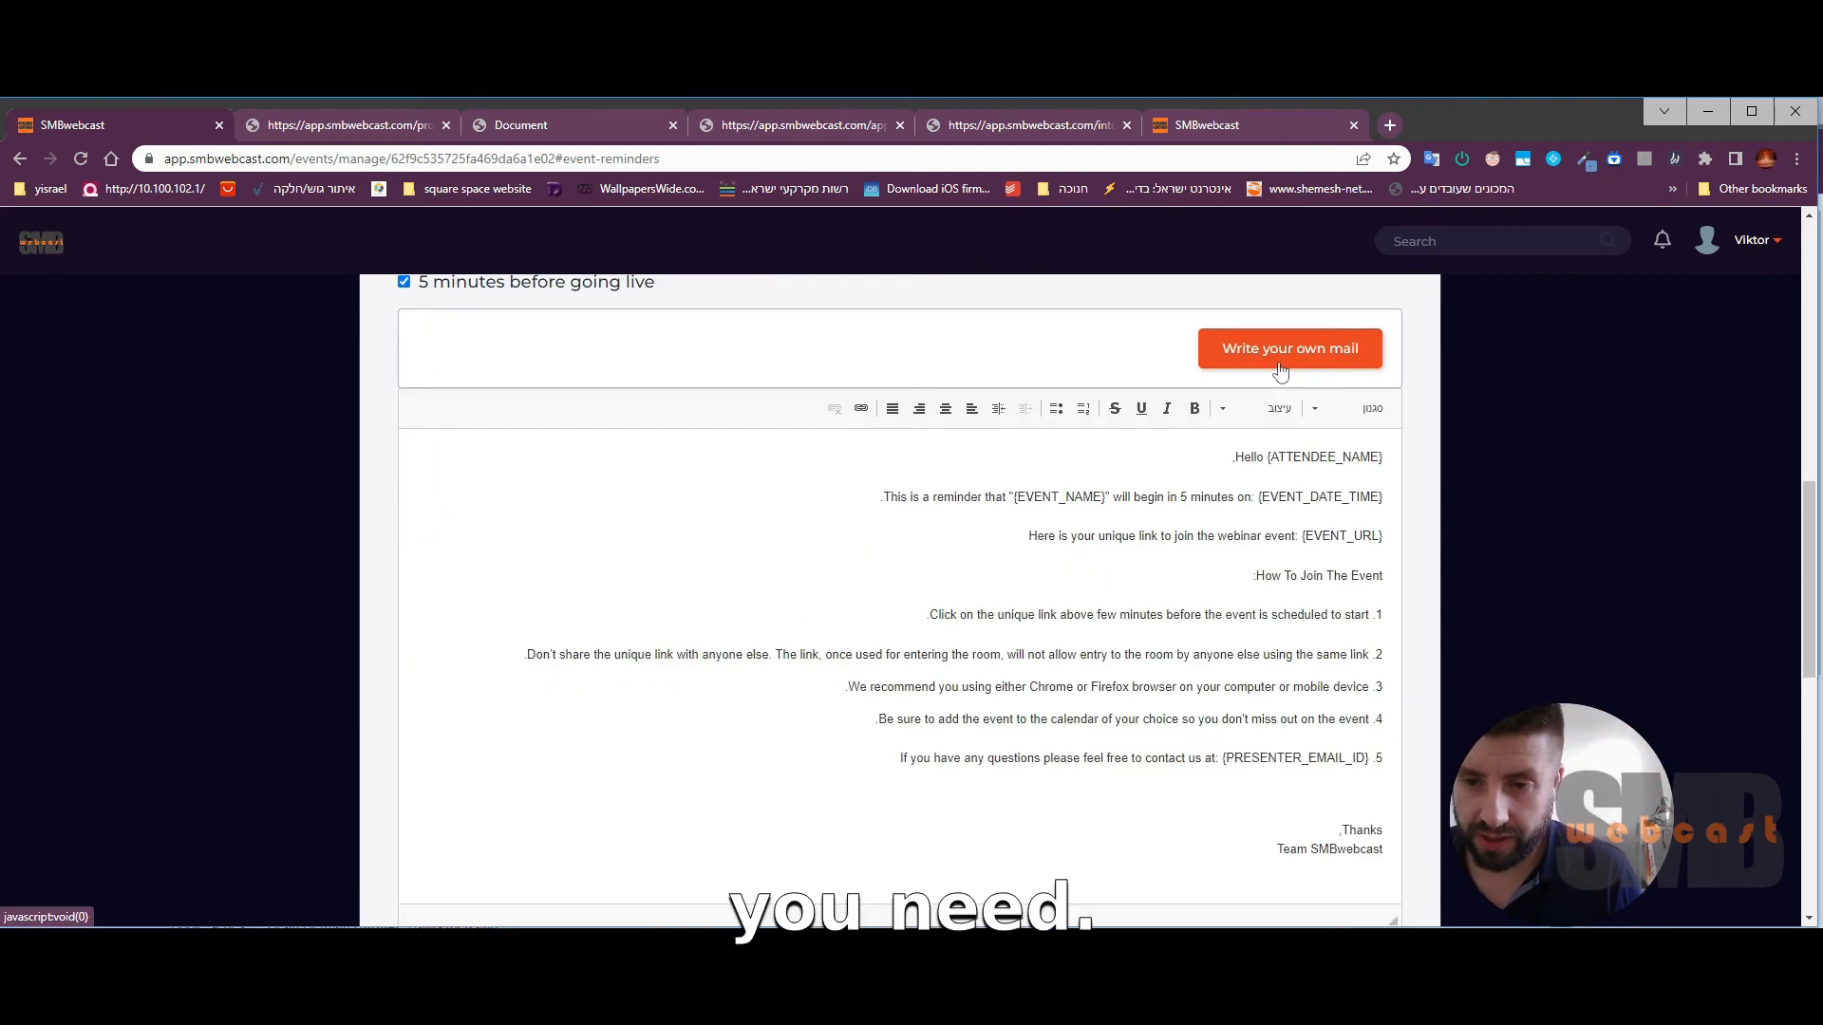
pyautogui.scroll(-5, 1177, 591)
pyautogui.scroll(5, 1128, 501)
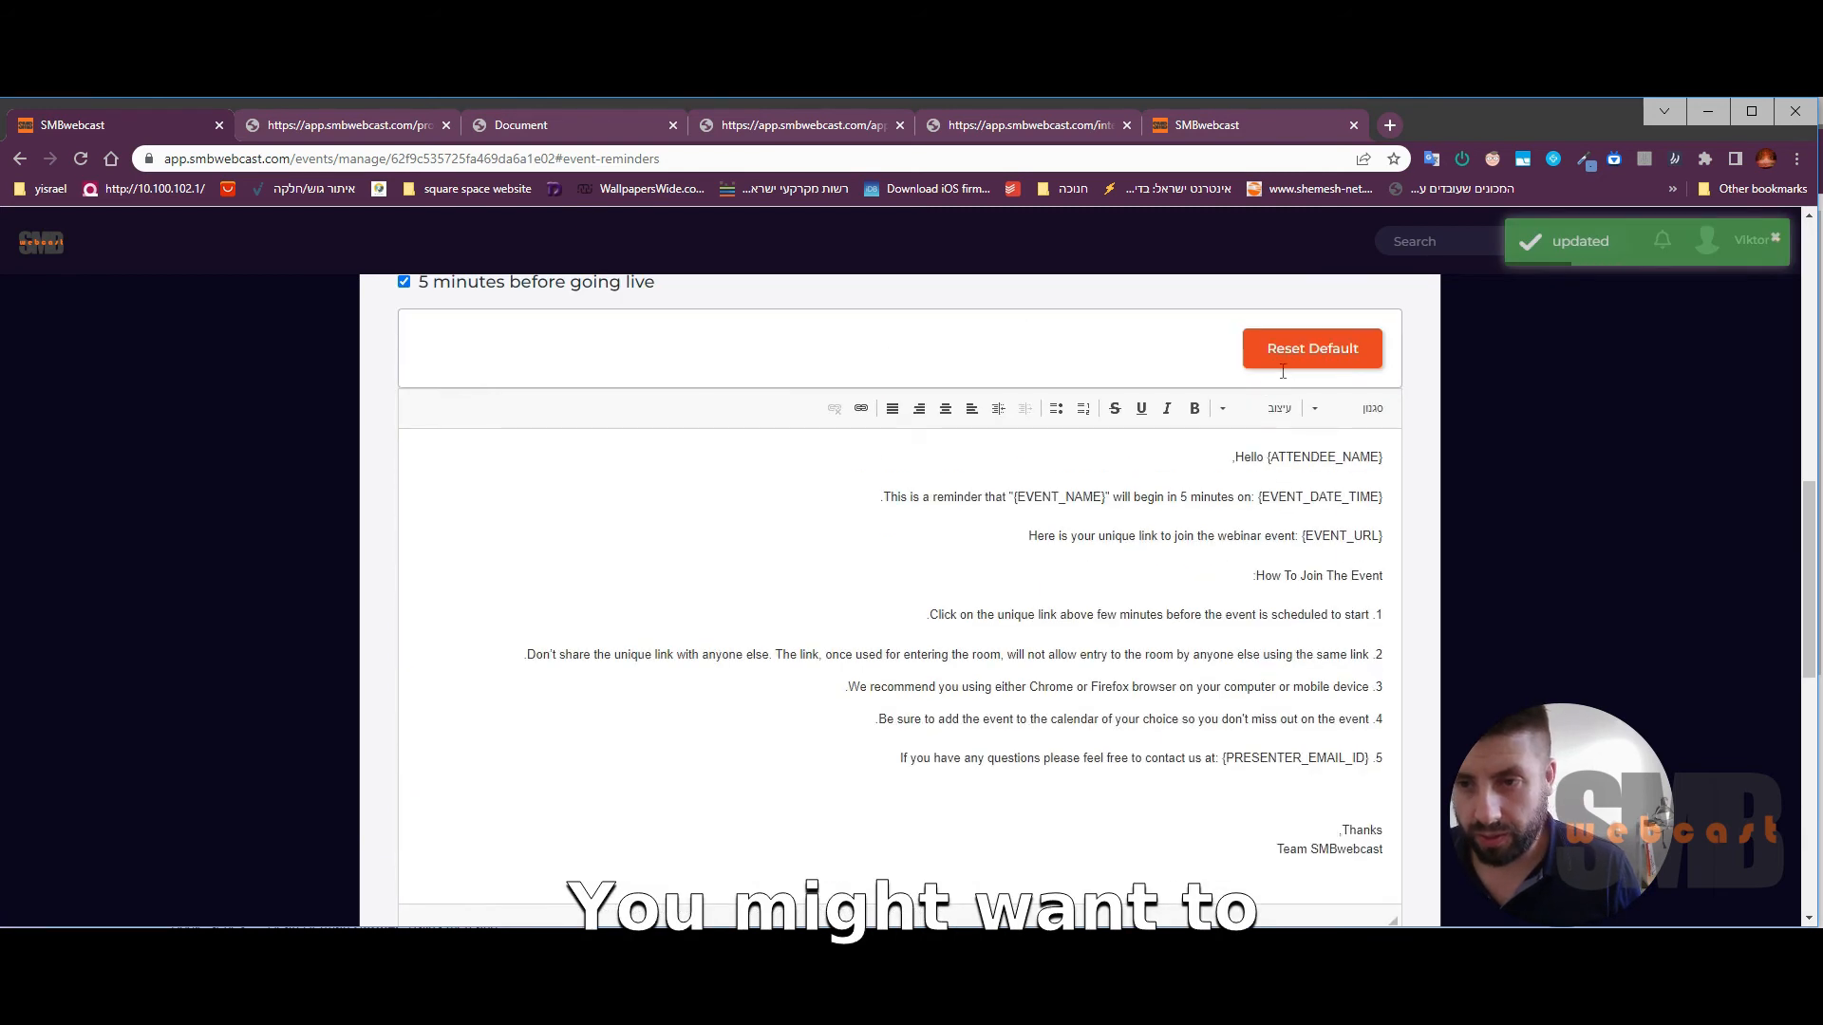
# Step: Examine the custom reminder's editor, reset option and placeholders, including {PRESENTER_EMAIL_ID}, {EVENT_URL} and {ATTENDEE_NAME}
pyautogui.scroll(3, 944, 663)
pyautogui.scroll(-5, 944, 662)
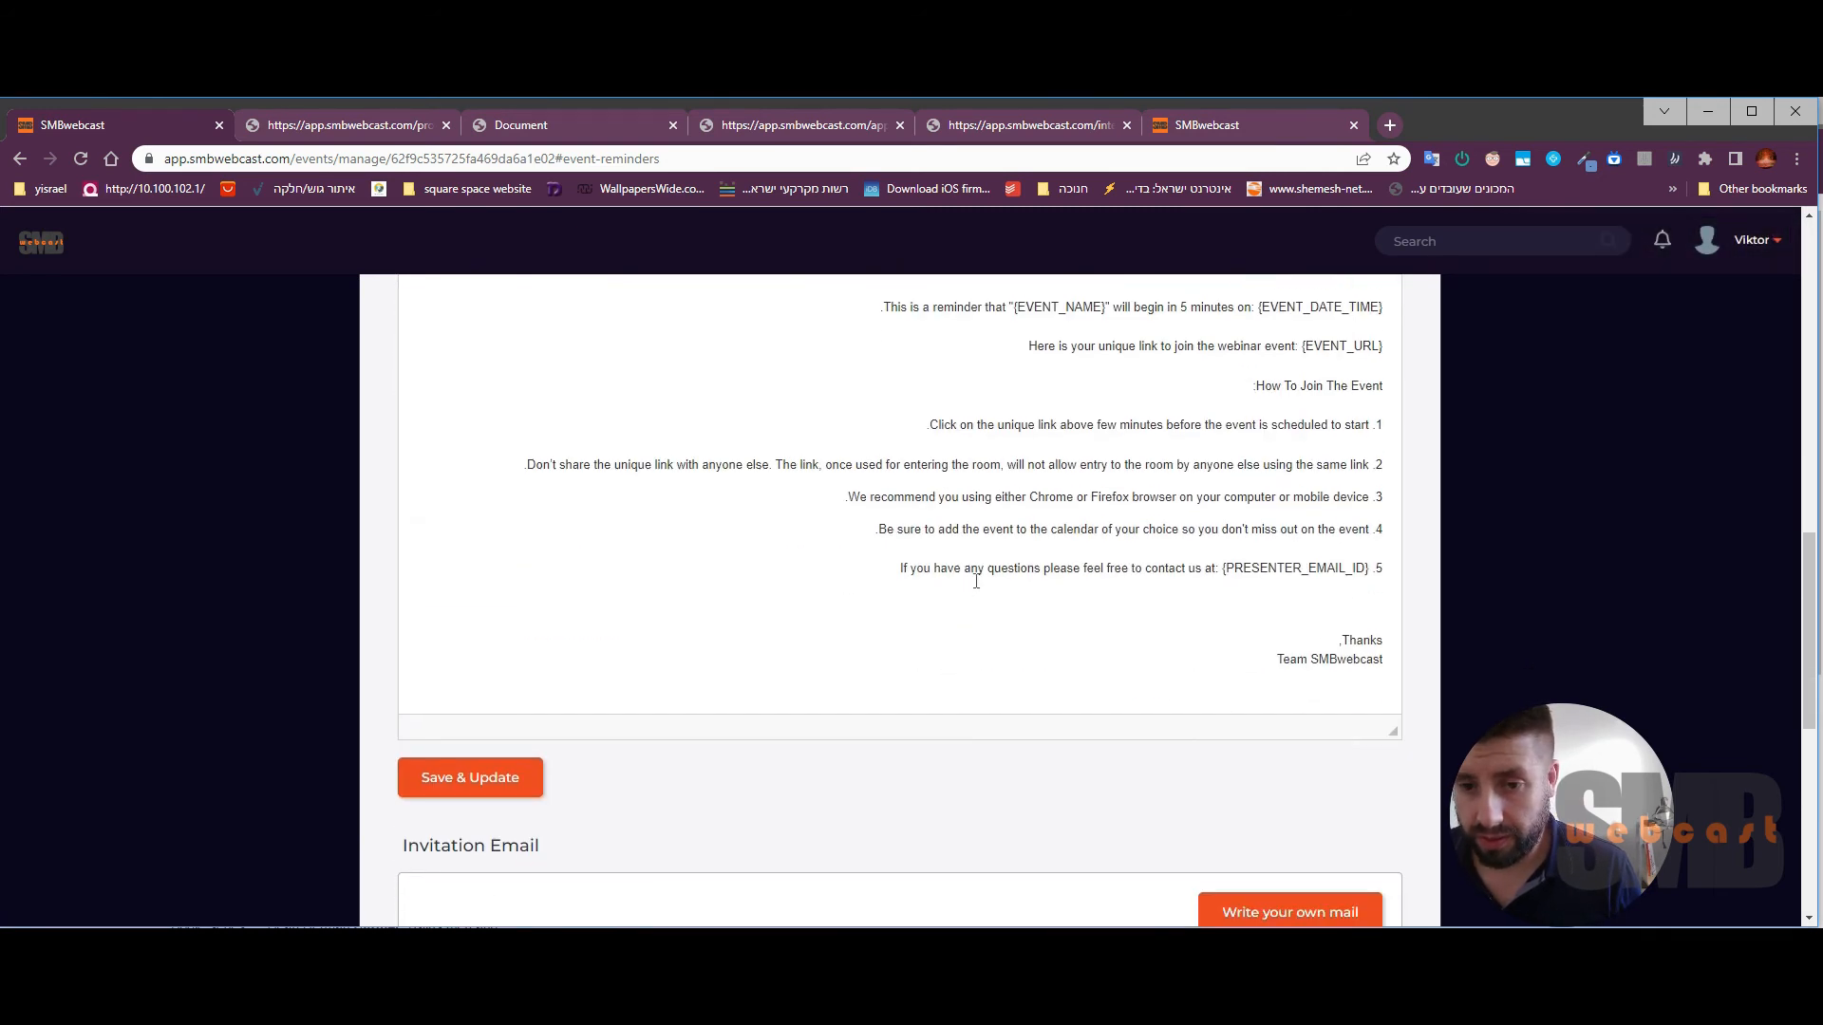
pyautogui.scroll(6, 976, 569)
pyautogui.scroll(6, 976, 563)
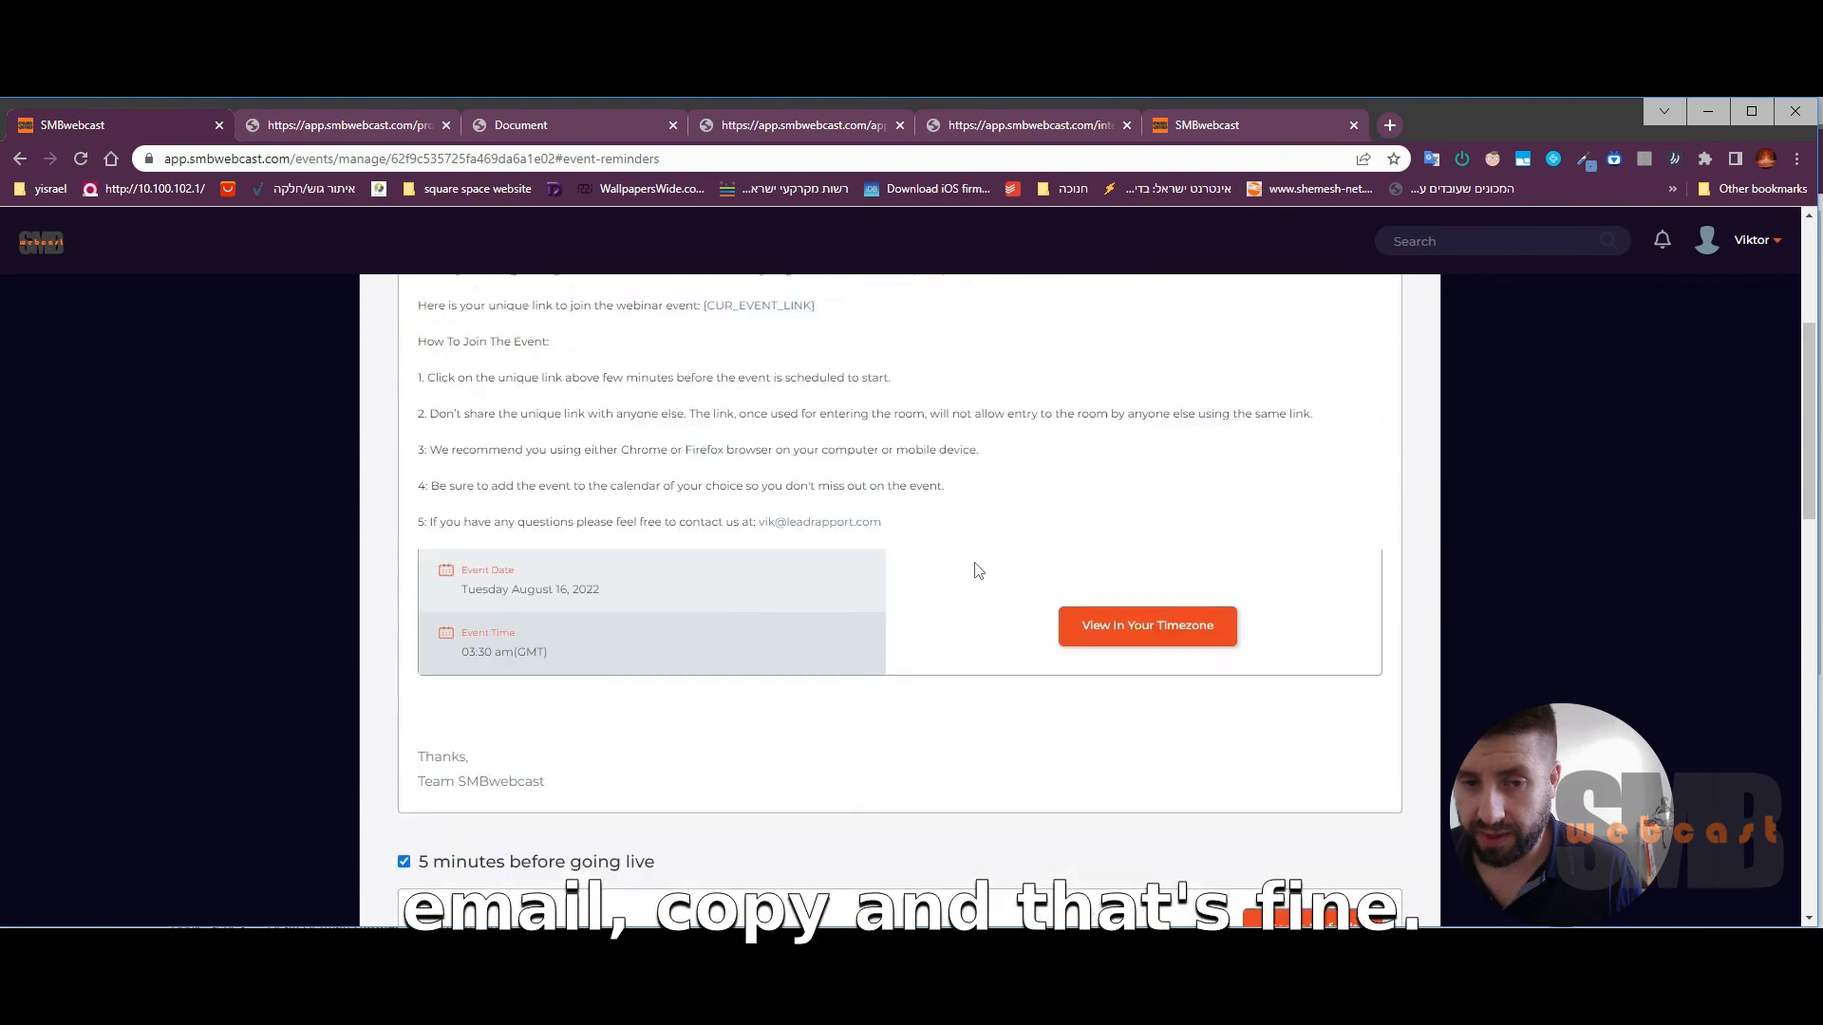
pyautogui.scroll(-6, 858, 471)
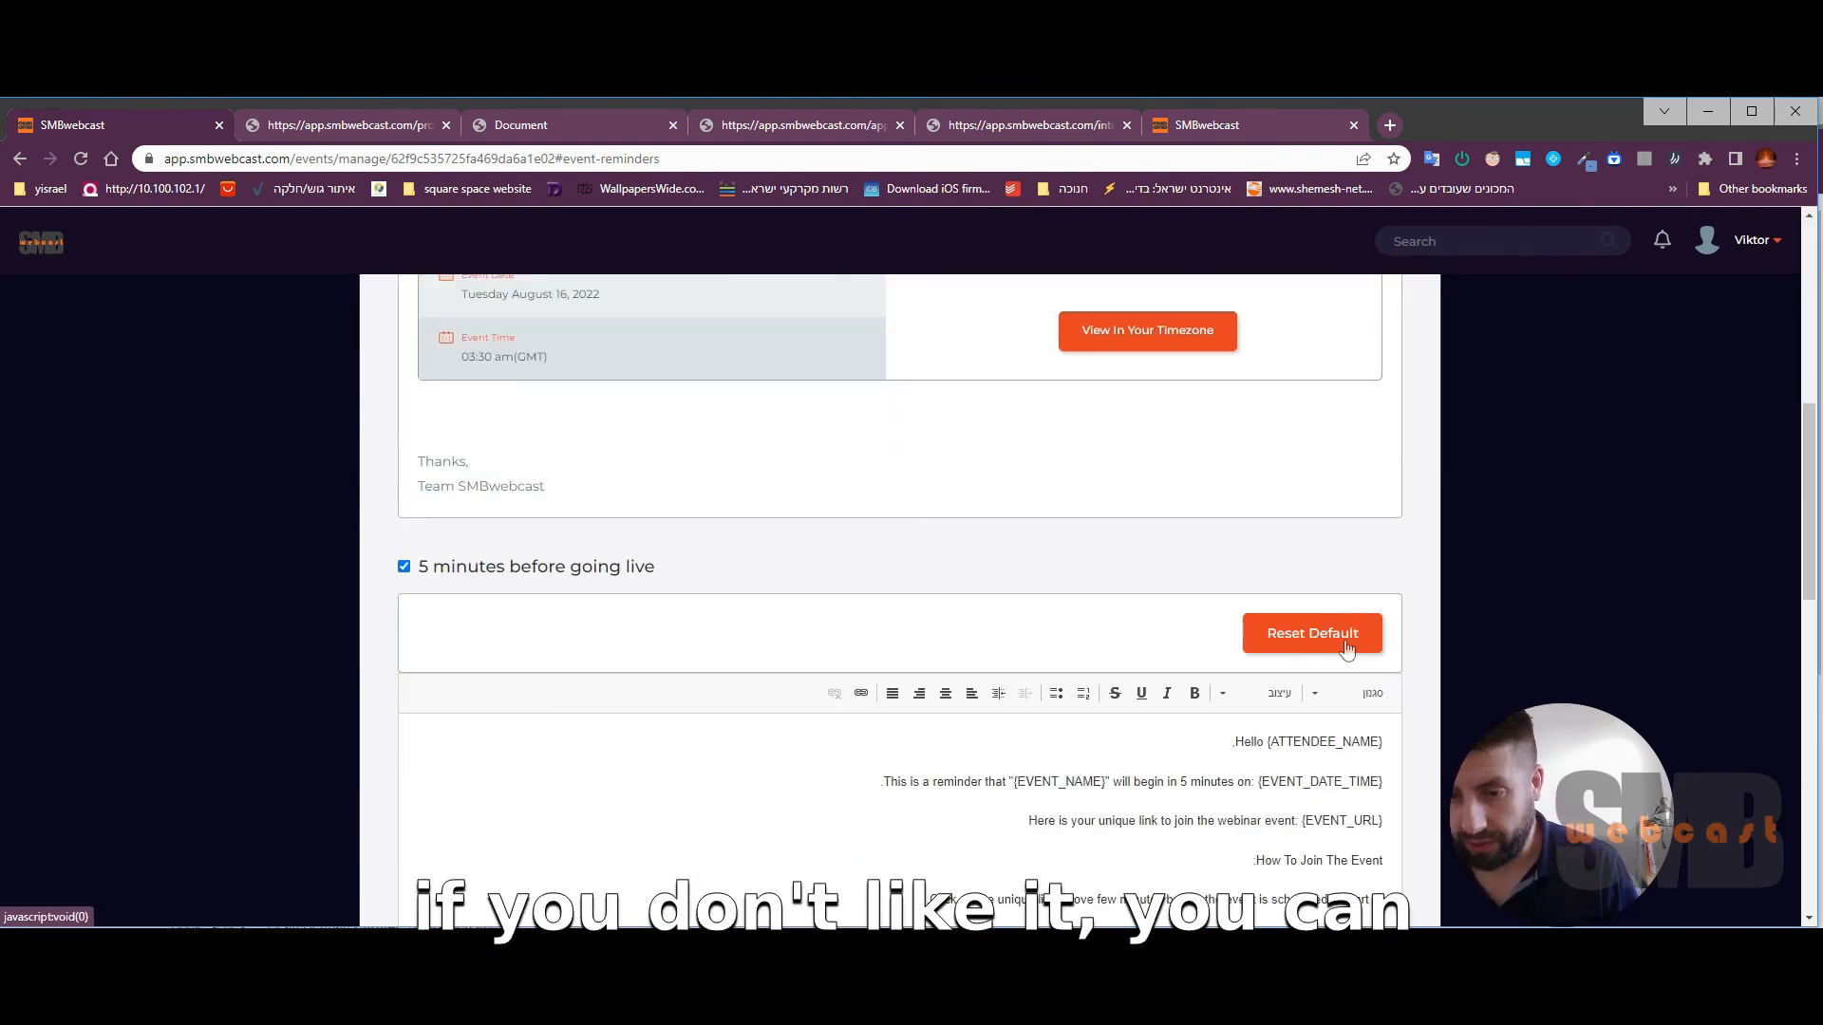
pyautogui.scroll(-6, 1266, 636)
pyautogui.click(1259, 453)
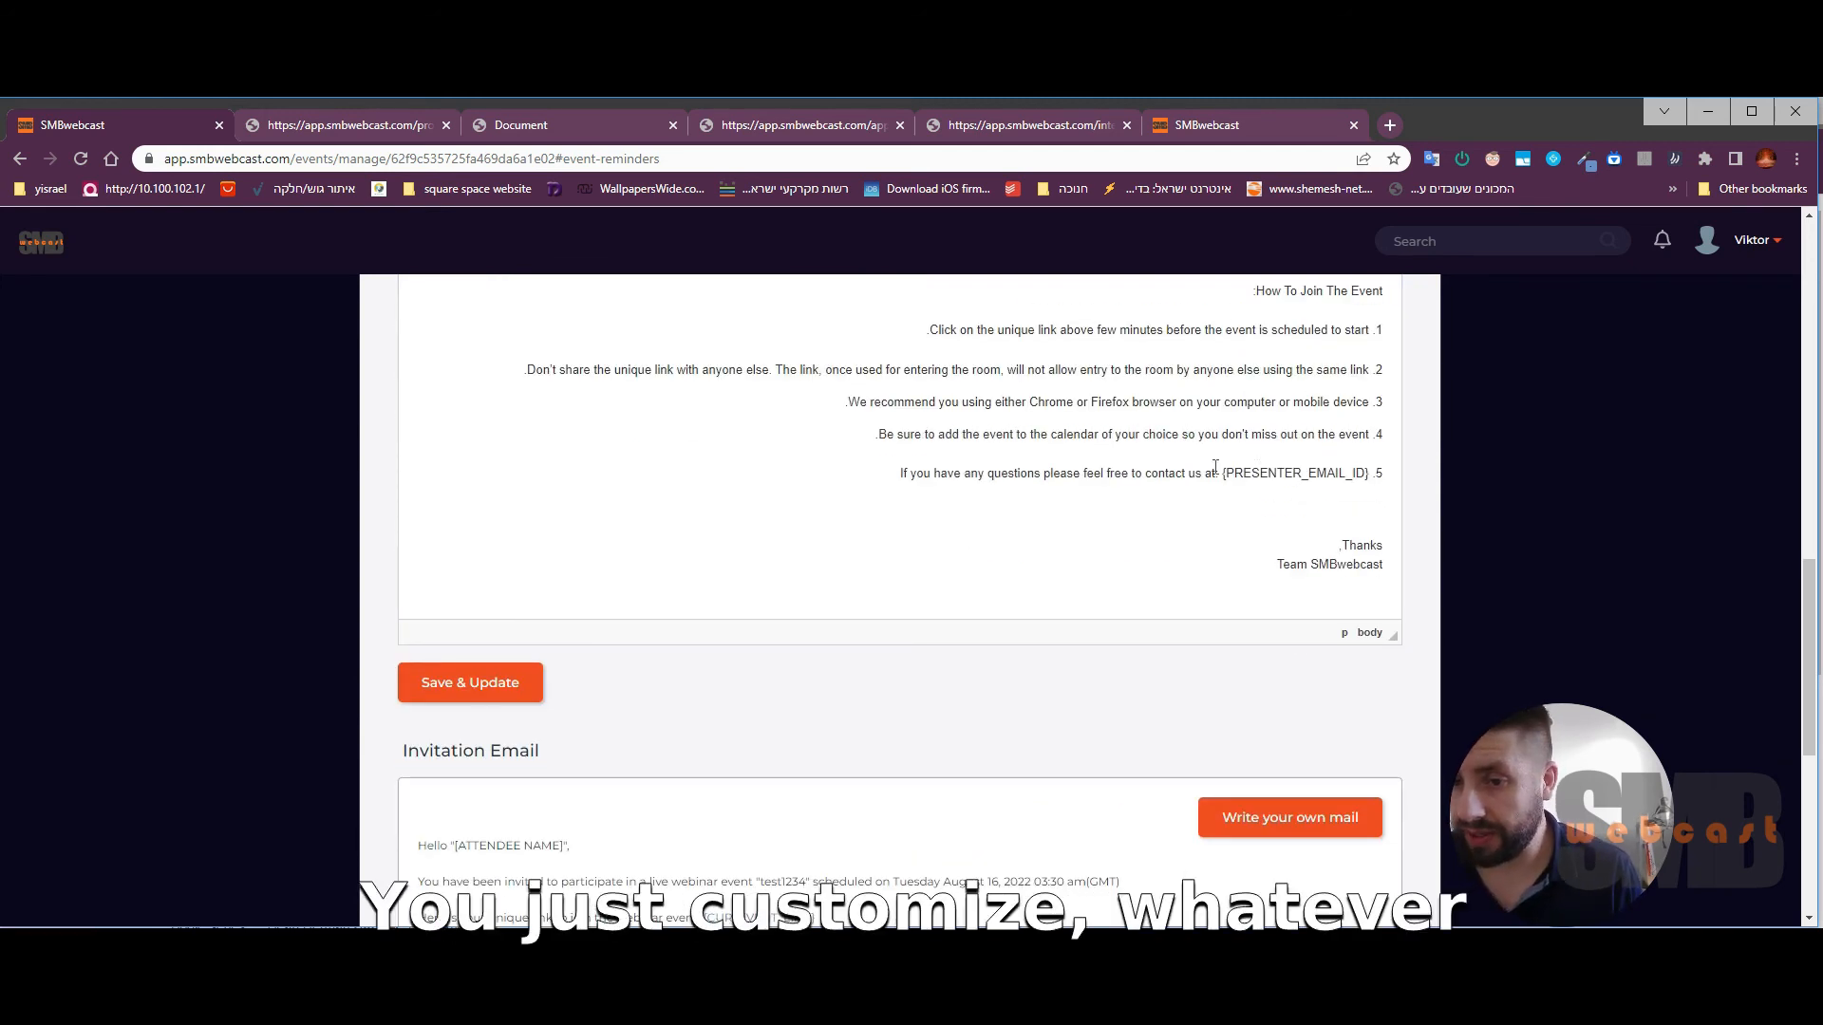
pyautogui.scroll(5, 1224, 465)
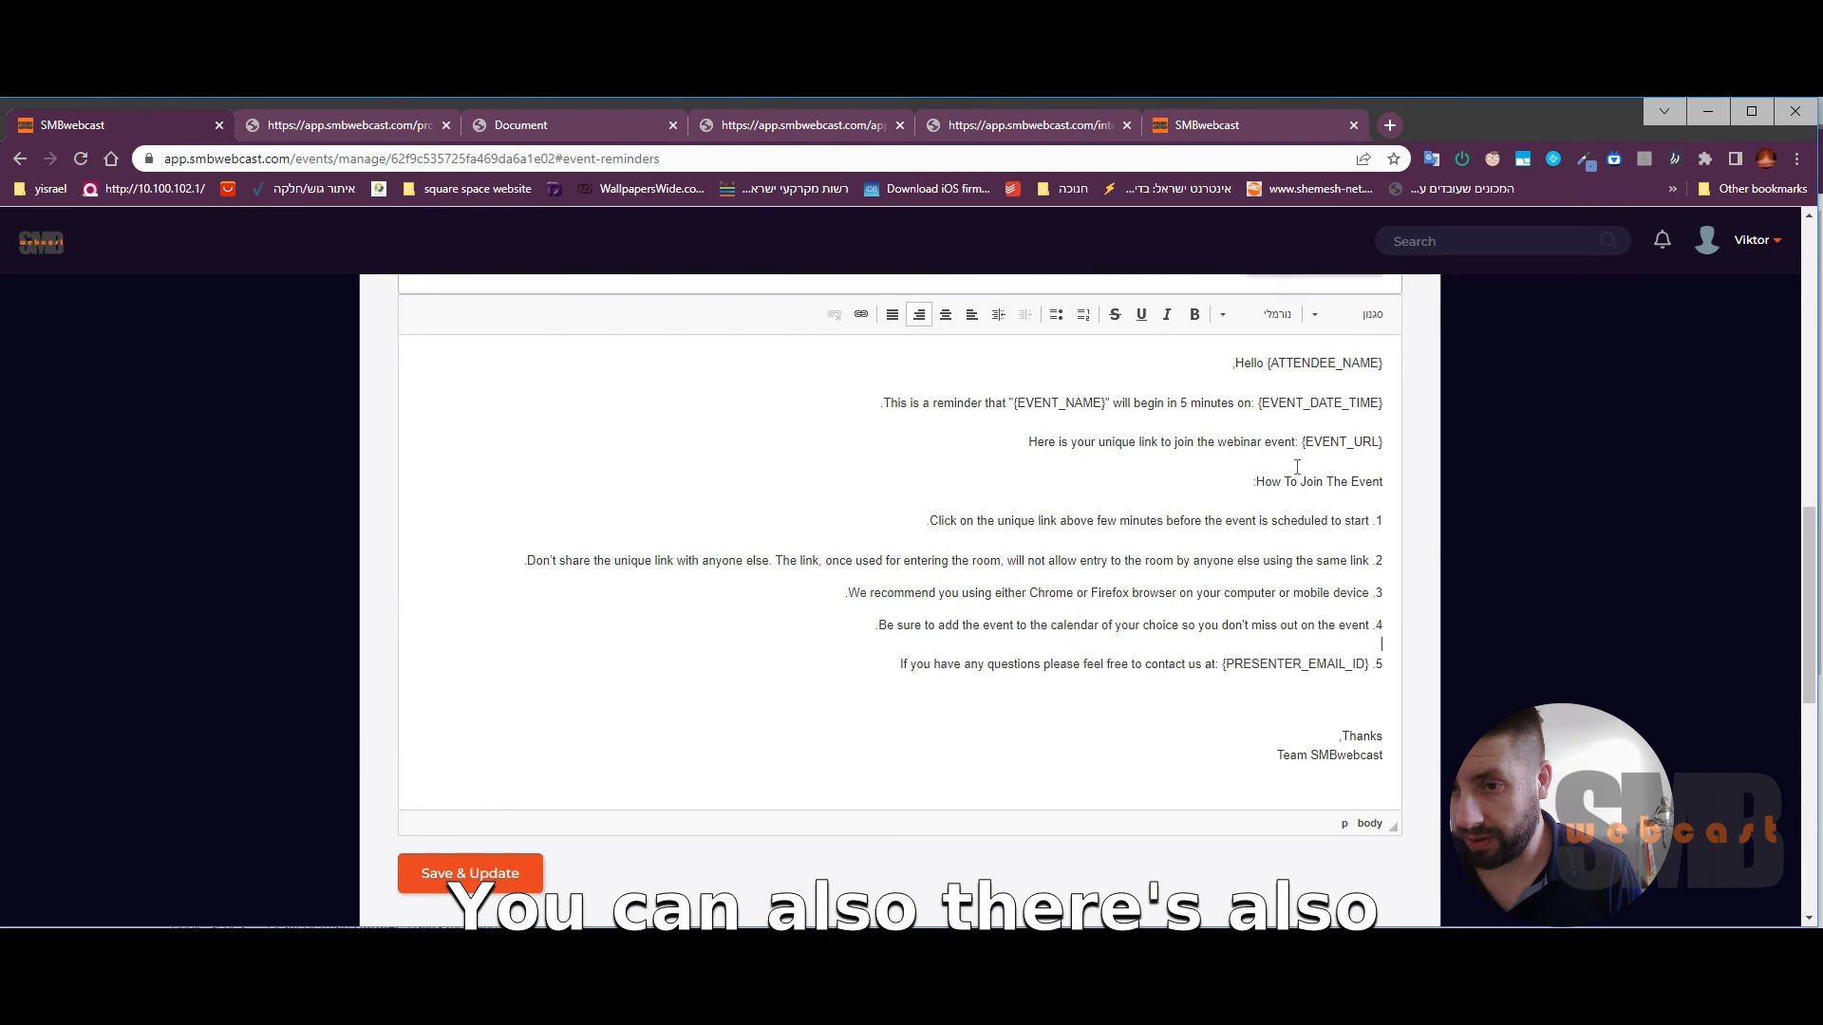
pyautogui.scroll(-2, 1326, 593)
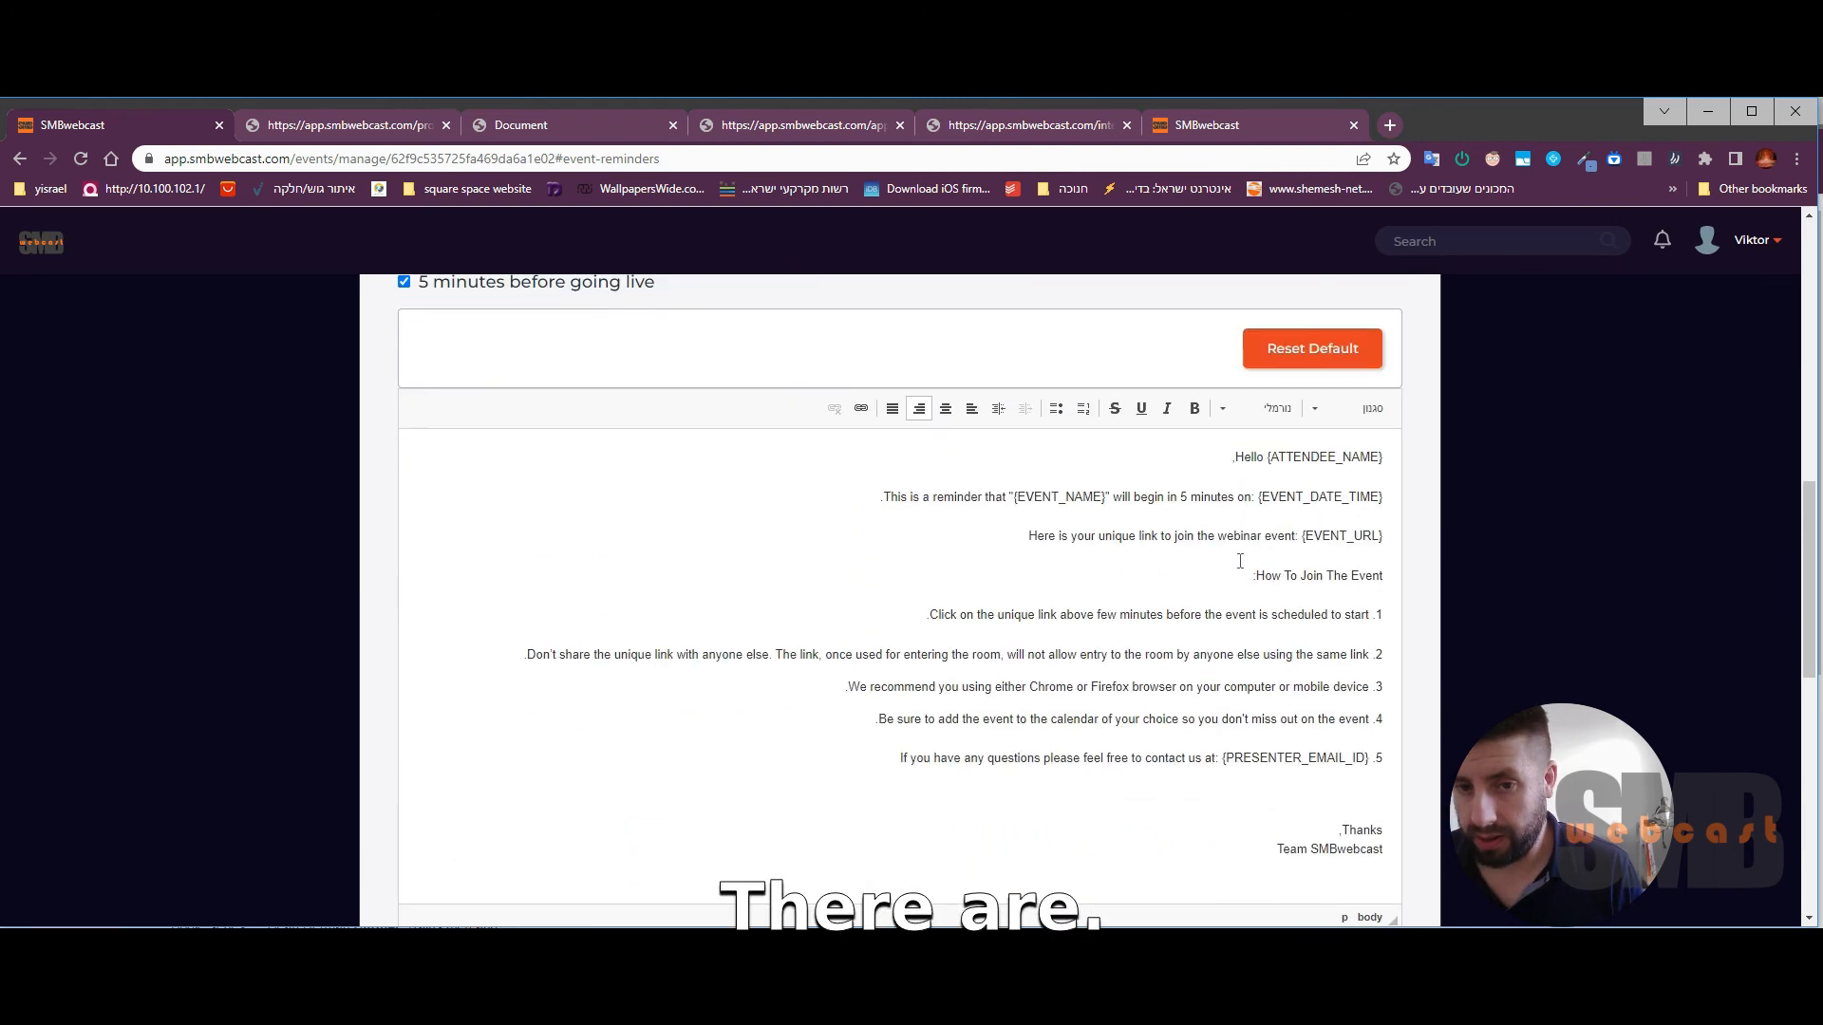
pyautogui.moveTo(1225, 757); pyautogui.dragTo(1364, 765)
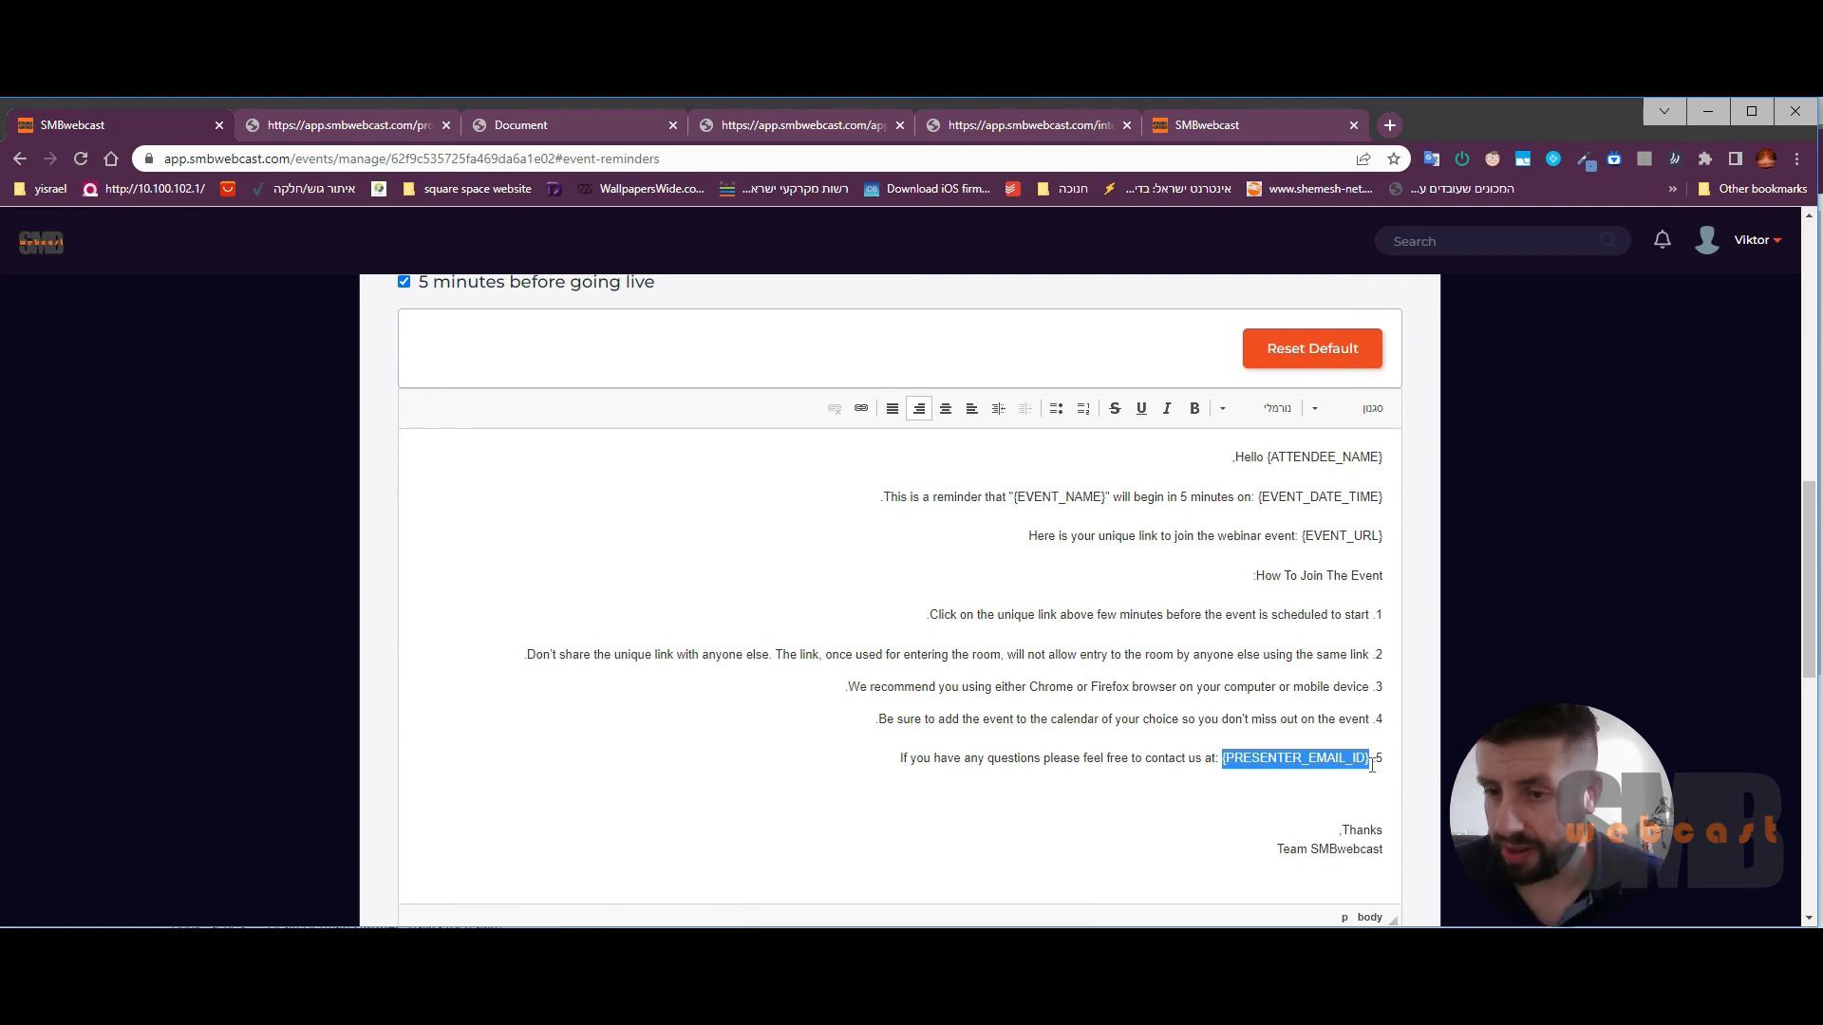
pyautogui.moveTo(1332, 543); pyautogui.dragTo(1378, 537)
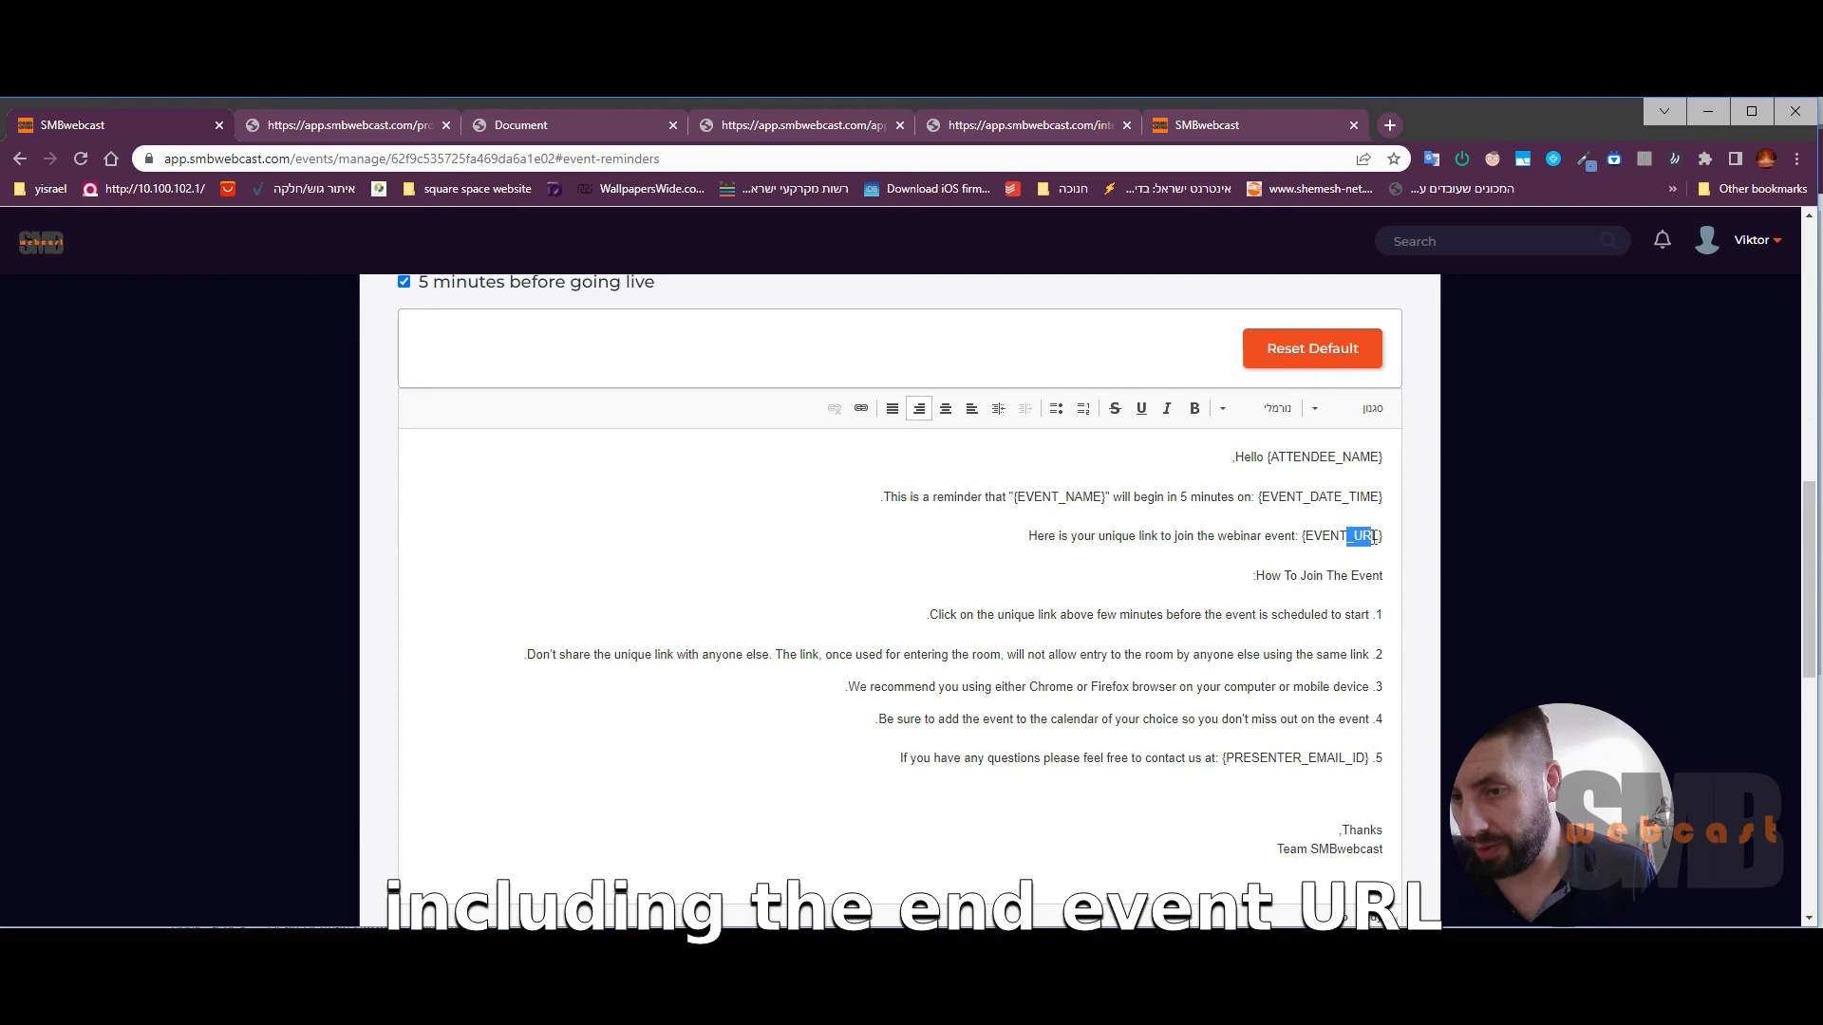
pyautogui.moveTo(1277, 497); pyautogui.dragTo(1362, 472)
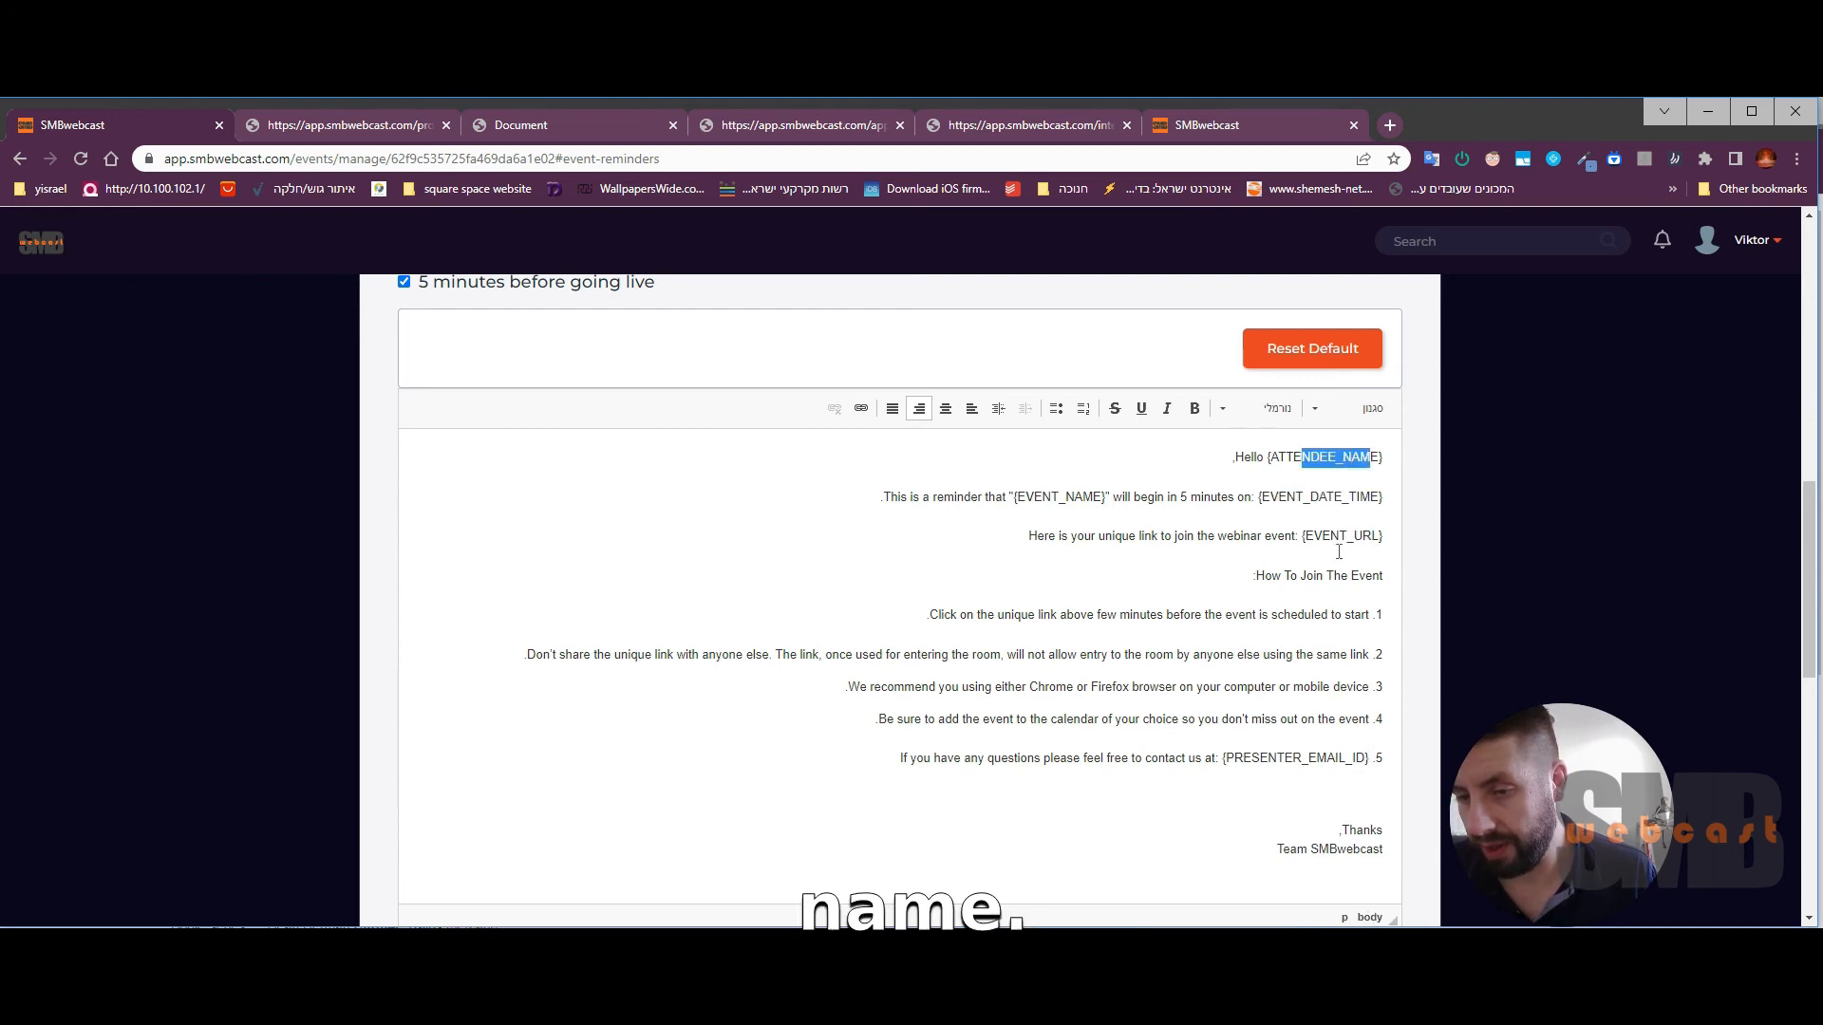
# Step: Review the invitation email's content and compare it with the 5-minute reminder and the instant confirmation email
pyautogui.scroll(-6, 1310, 422)
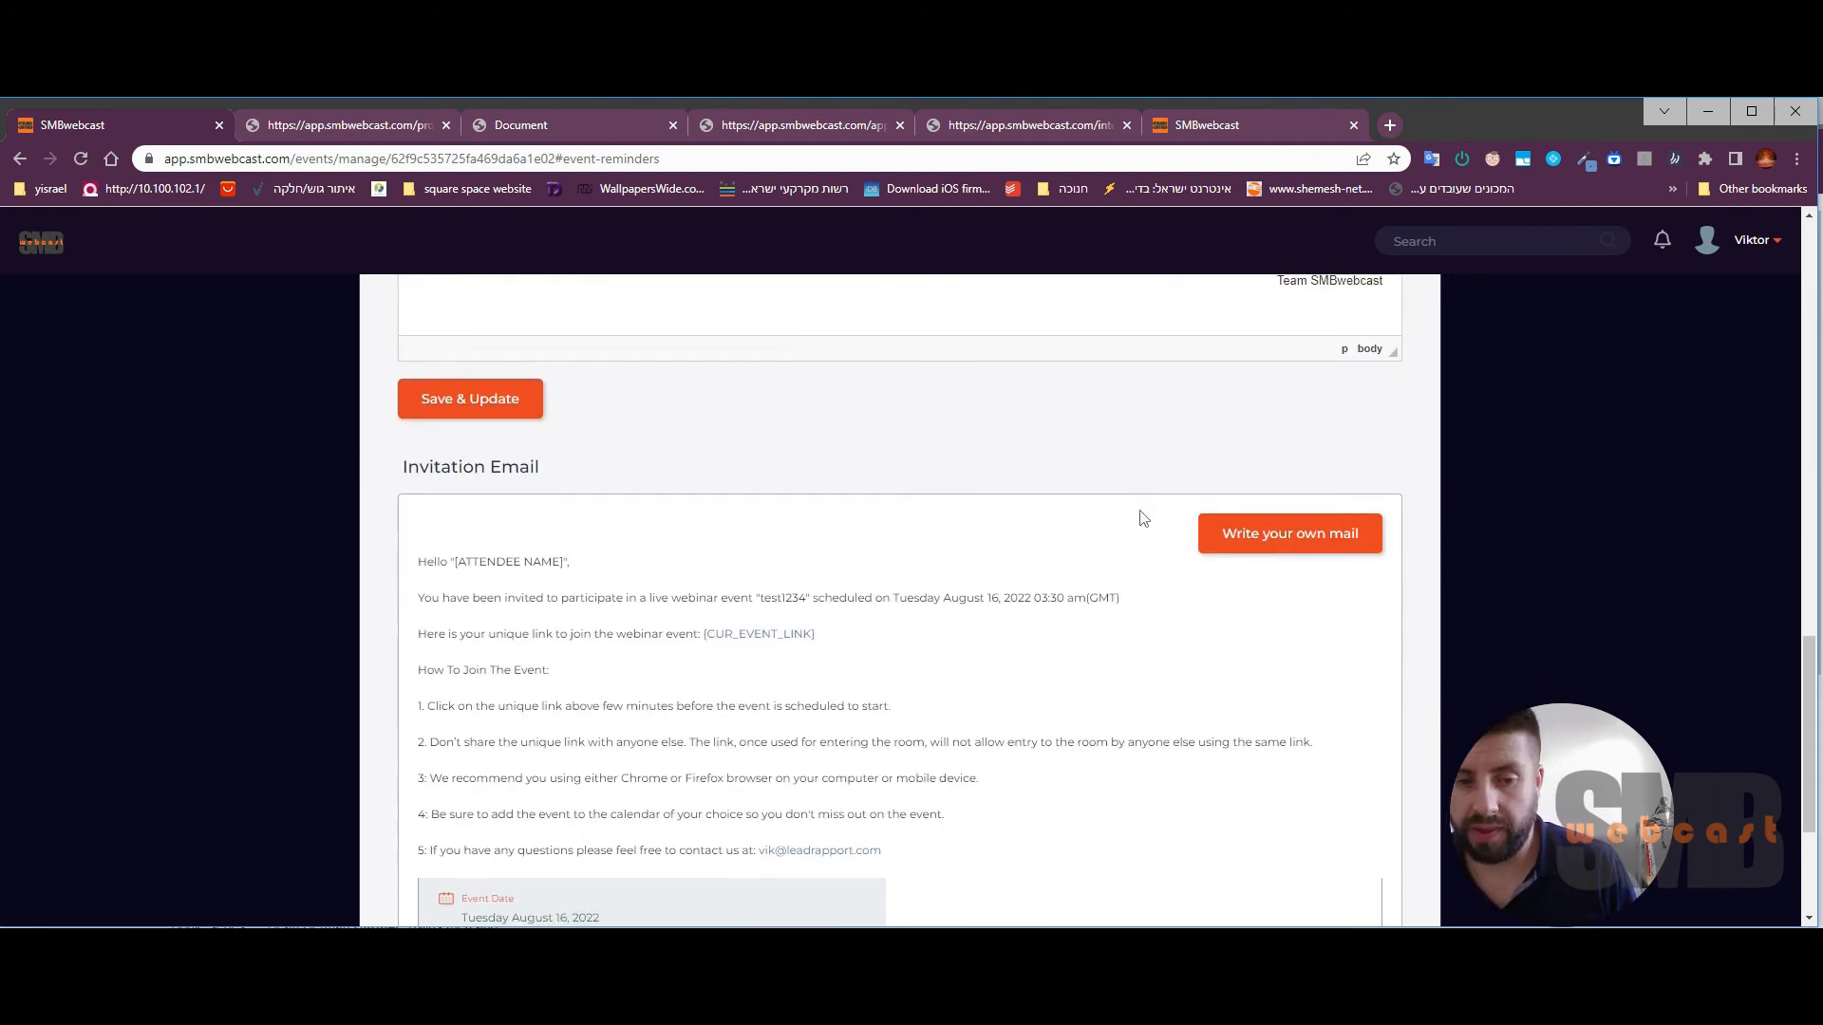
pyautogui.scroll(-2, 1144, 518)
pyautogui.scroll(-2, 1142, 540)
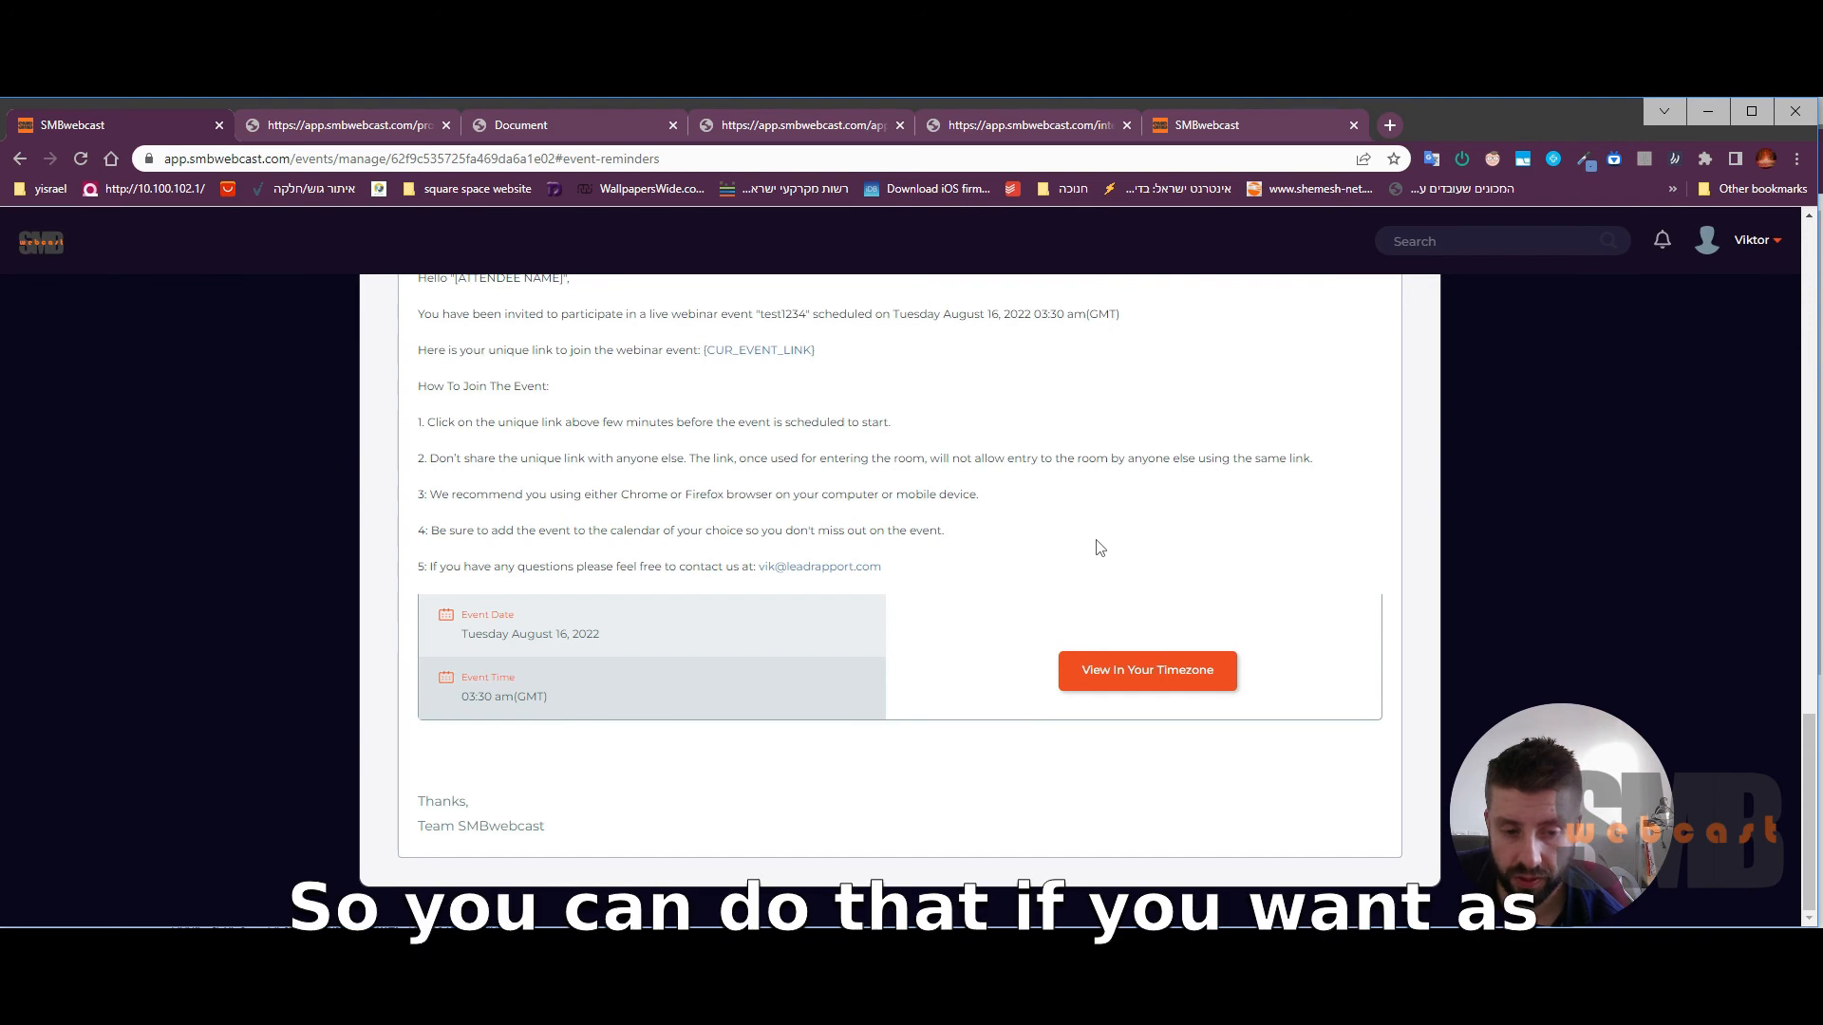
pyautogui.scroll(9, 1099, 546)
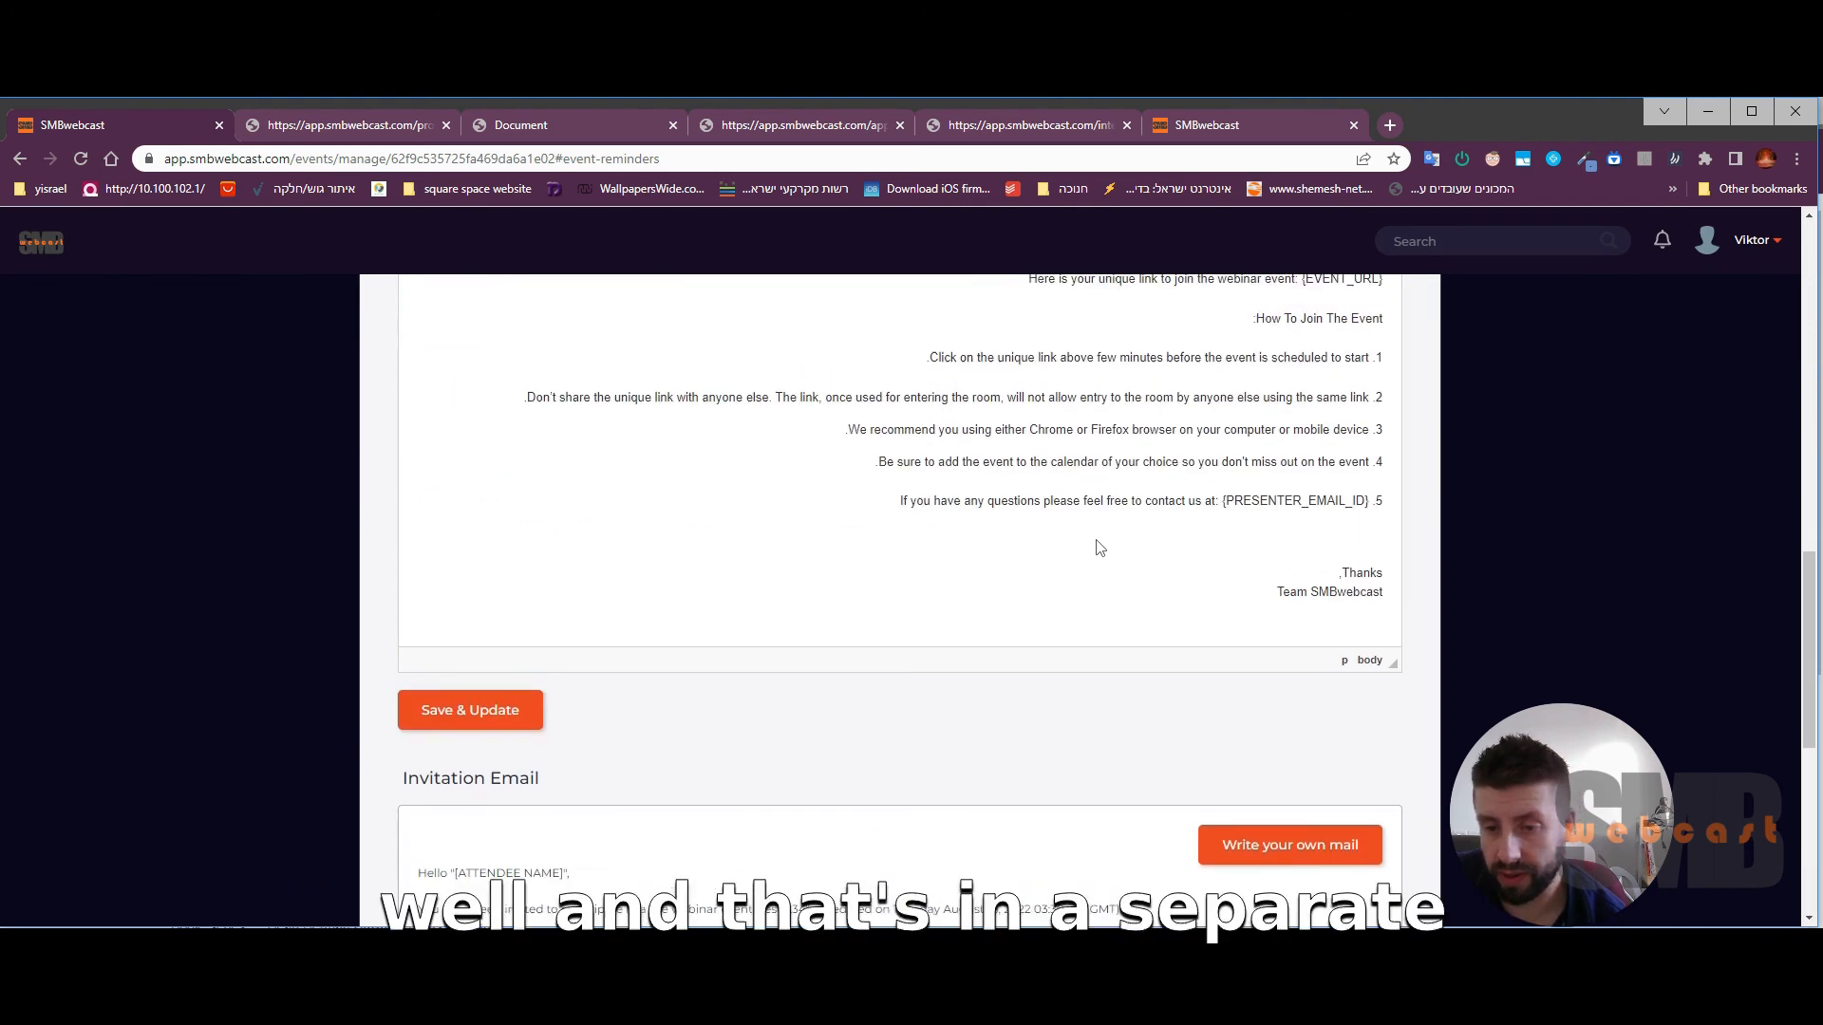
pyautogui.scroll(10, 1098, 539)
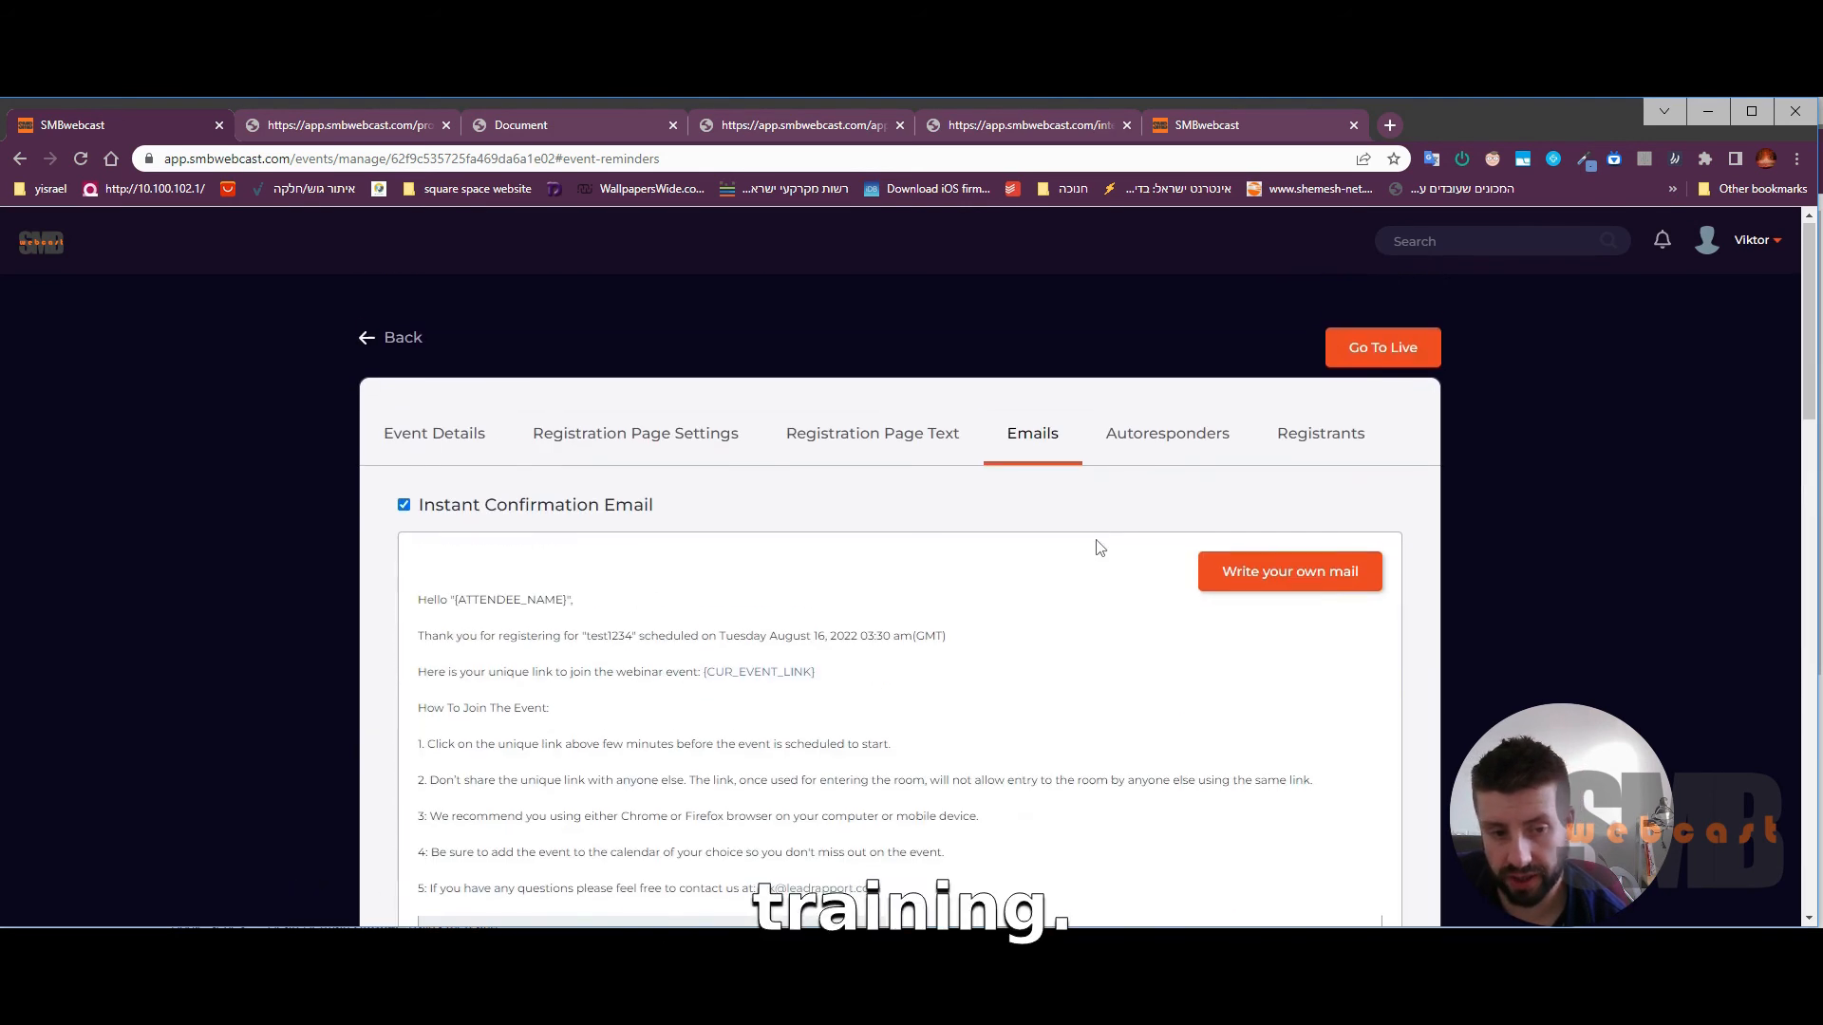
pyautogui.scroll(-20, 1099, 547)
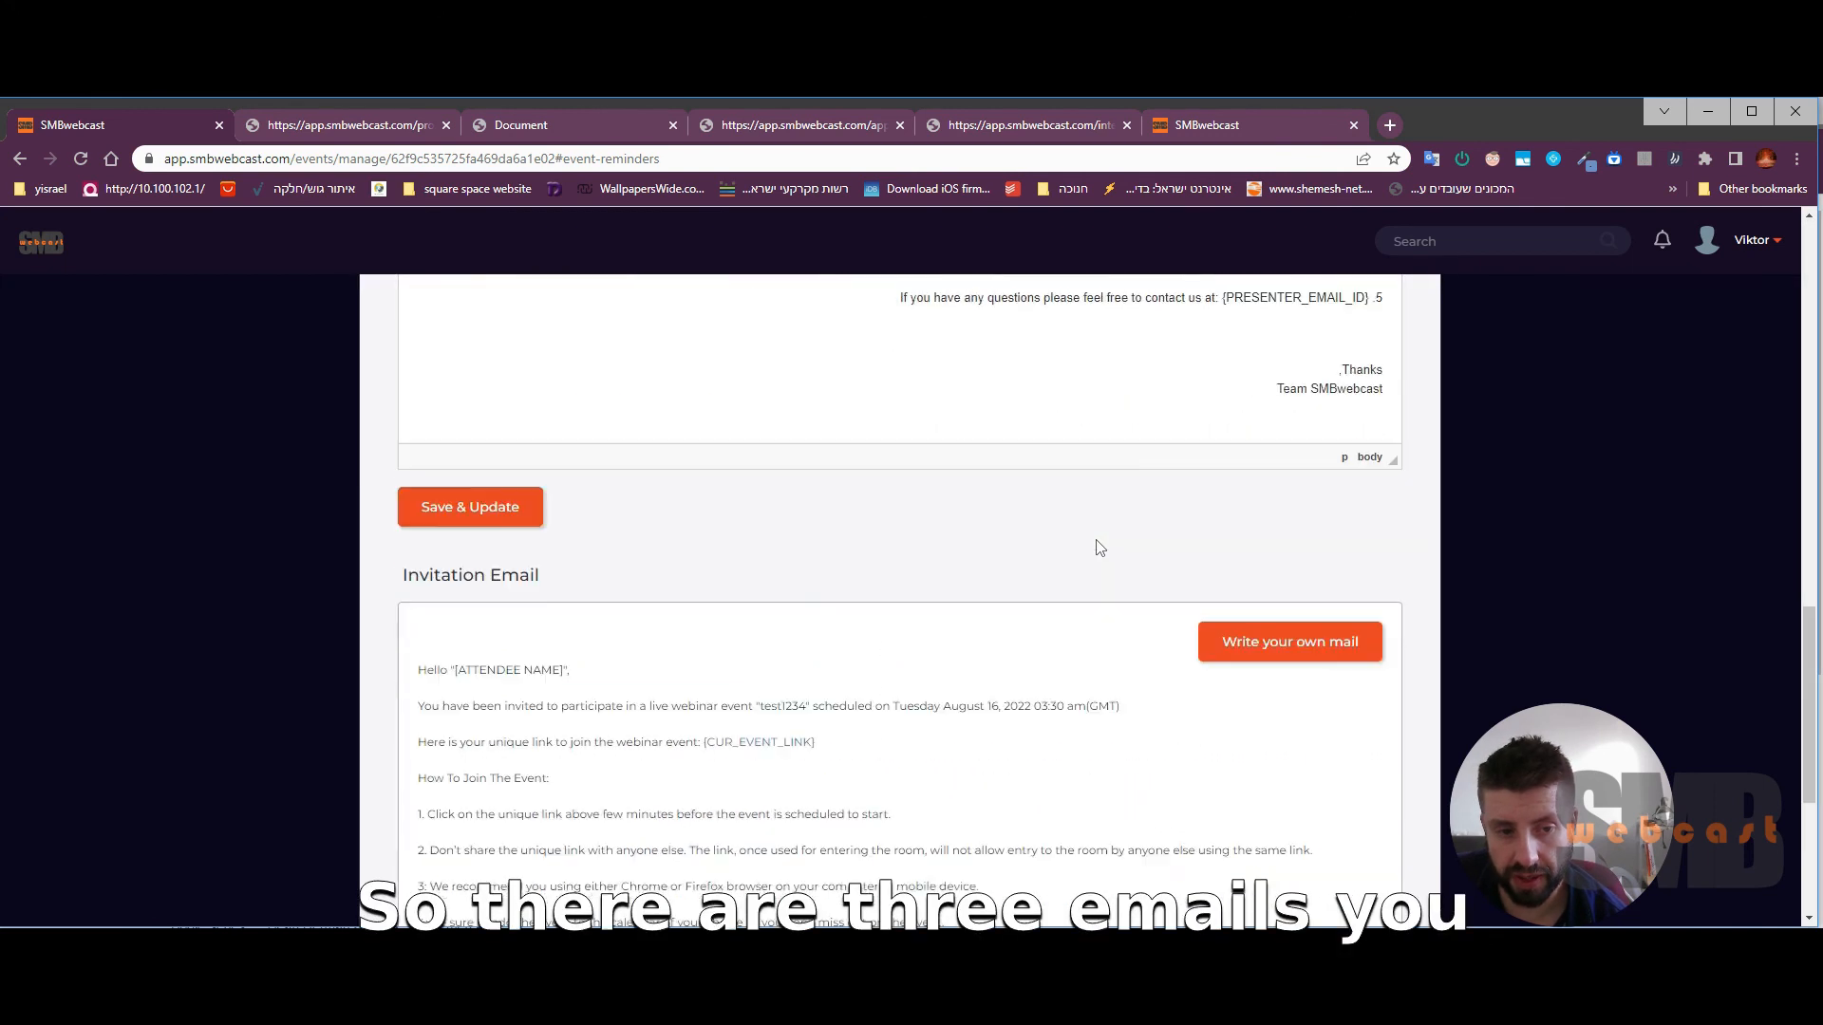
pyautogui.scroll(3, 1100, 547)
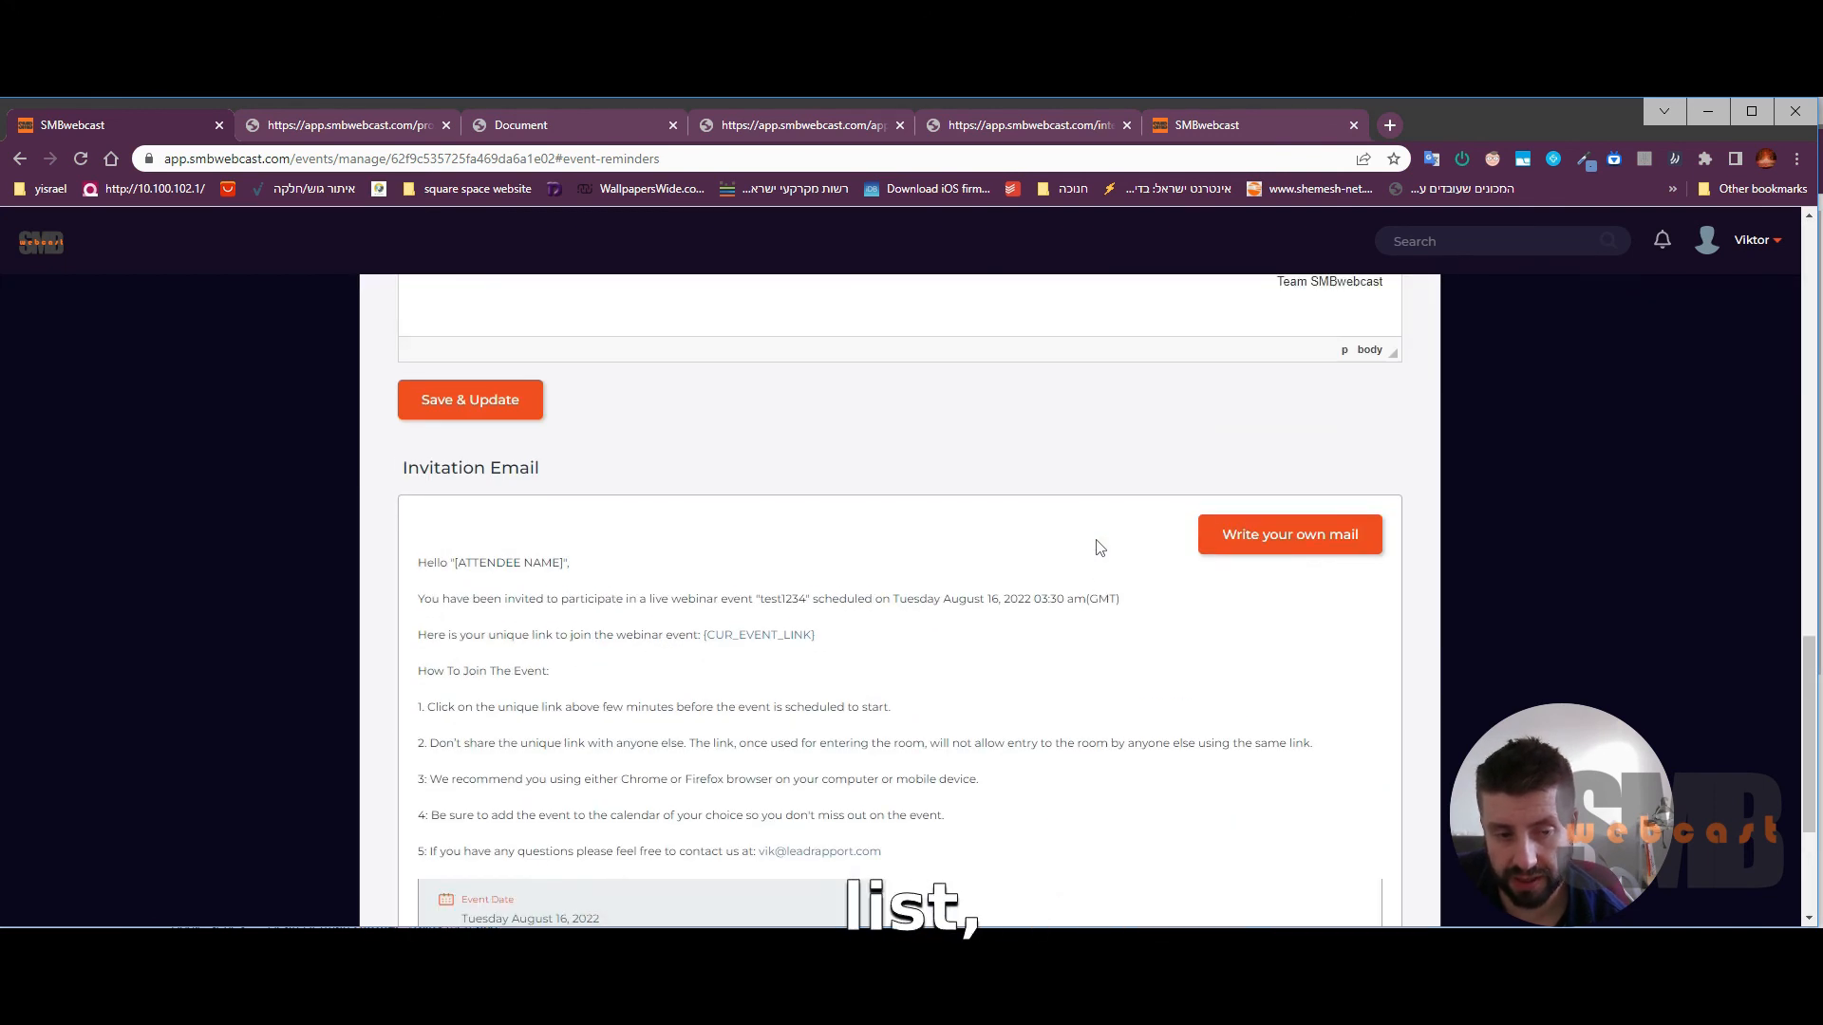
pyautogui.scroll(5, 532, 494)
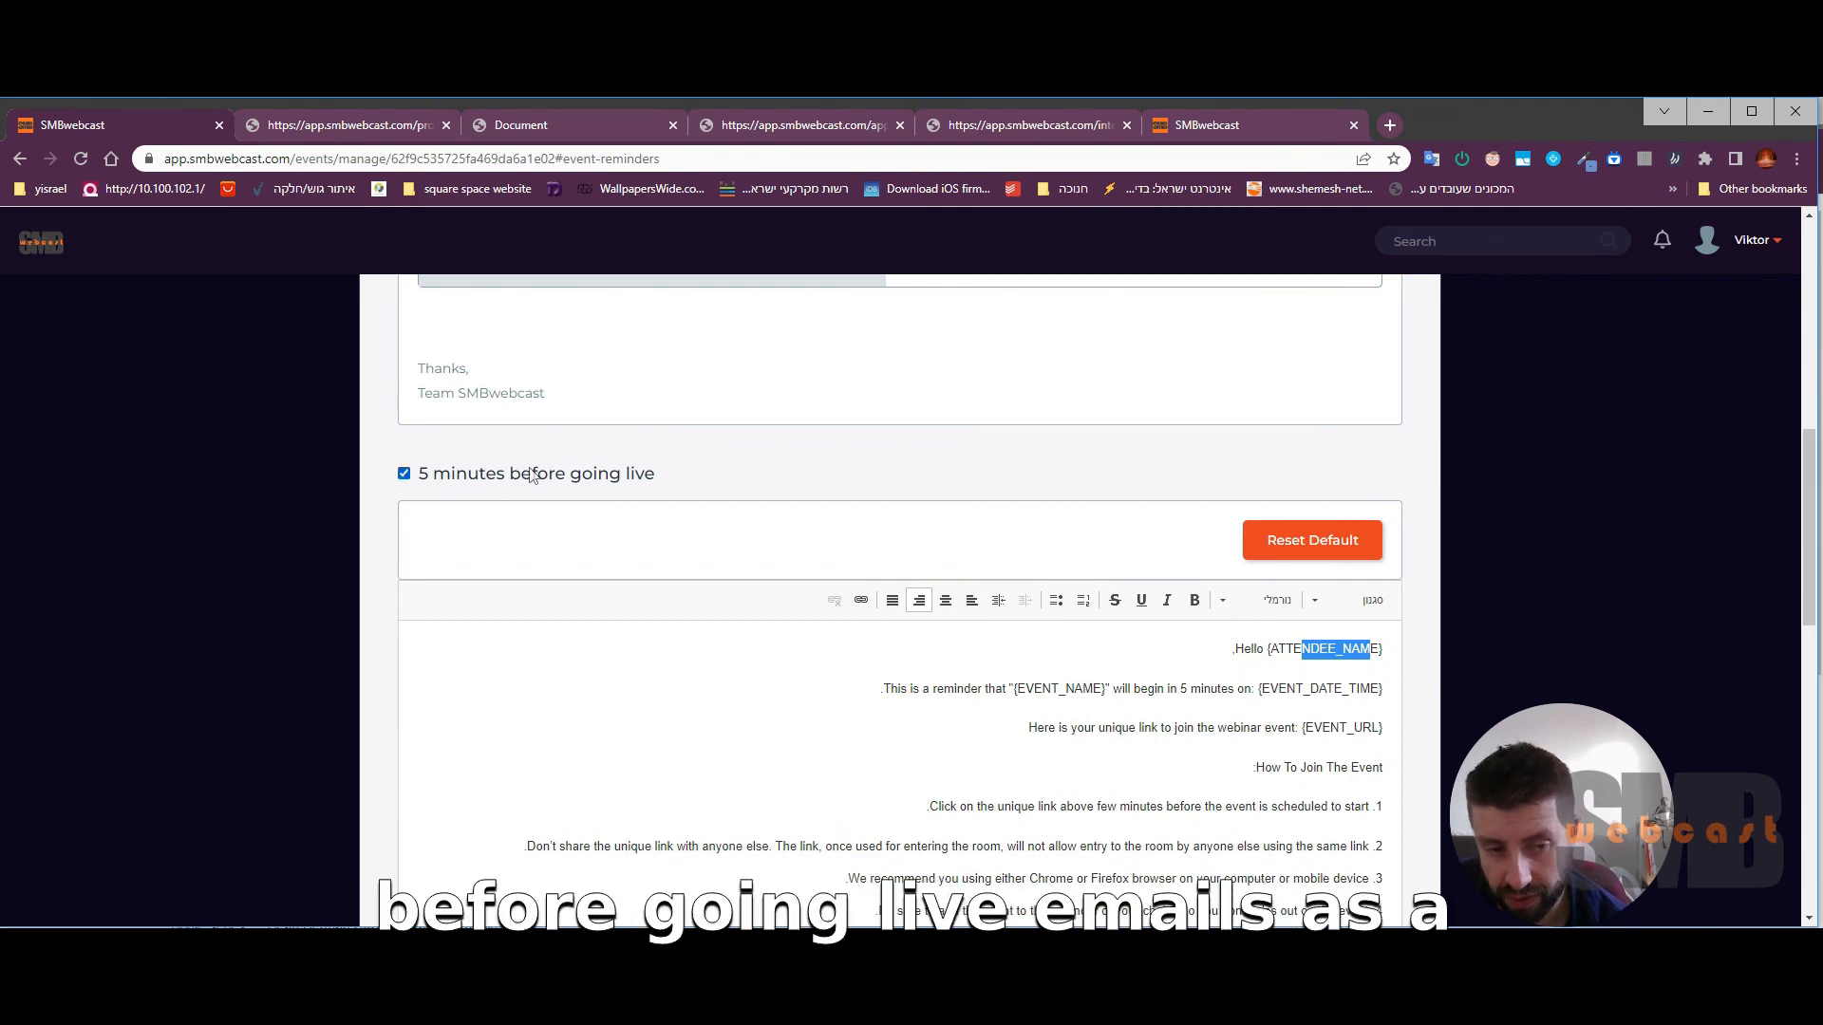
pyautogui.scroll(15, 532, 474)
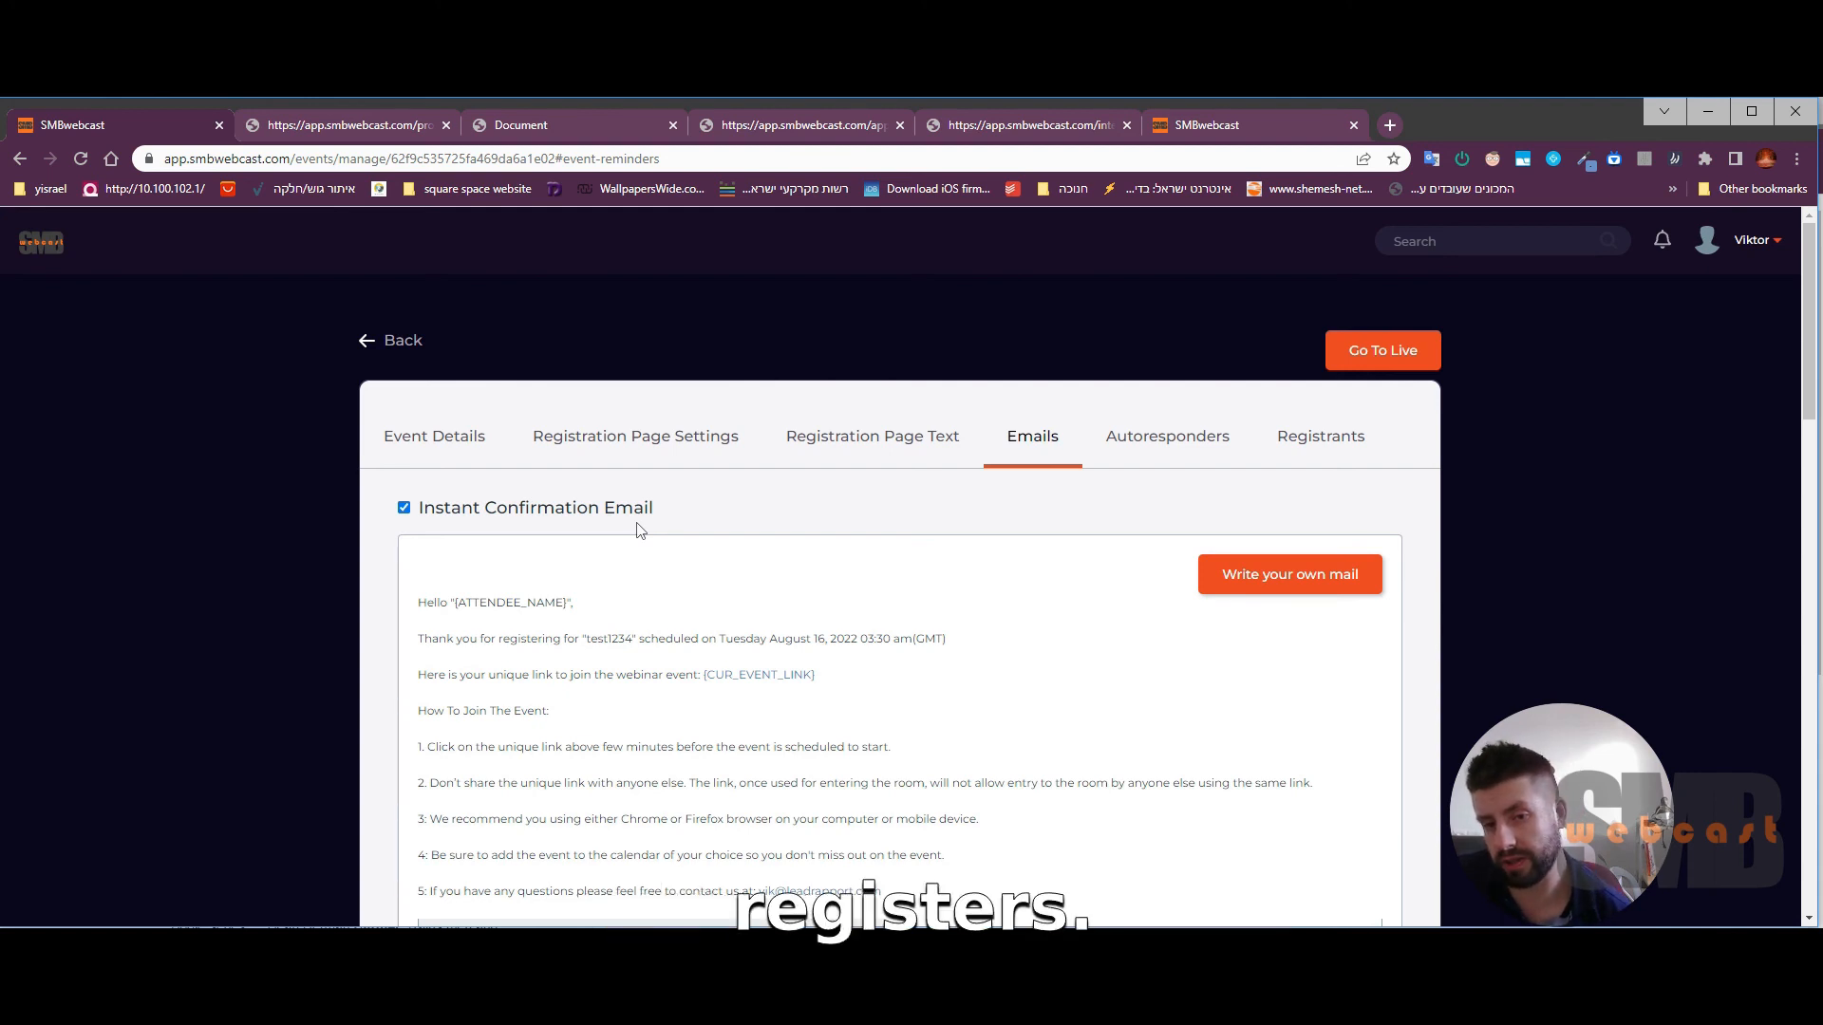
# Step: Choose the mailchimp-smbfission2 autoresponder for the event and assign the SMBfission Master List
pyautogui.click(1160, 447)
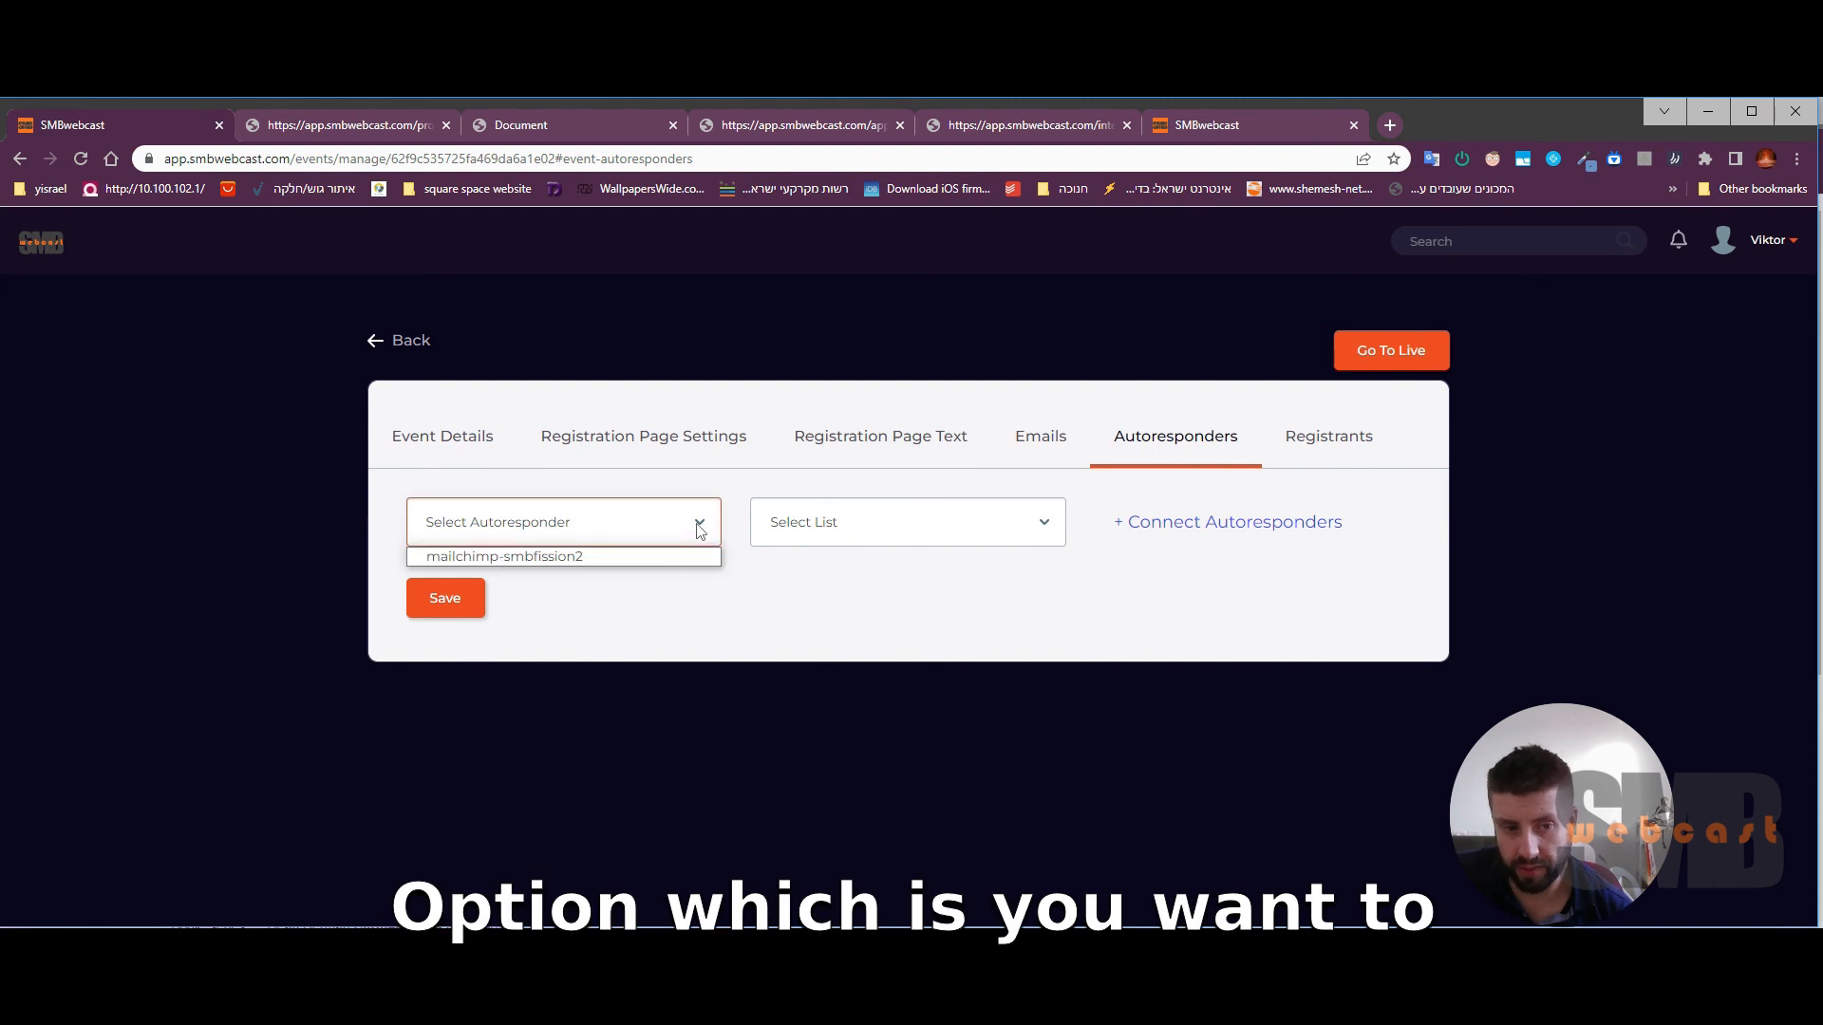
pyautogui.click(679, 555)
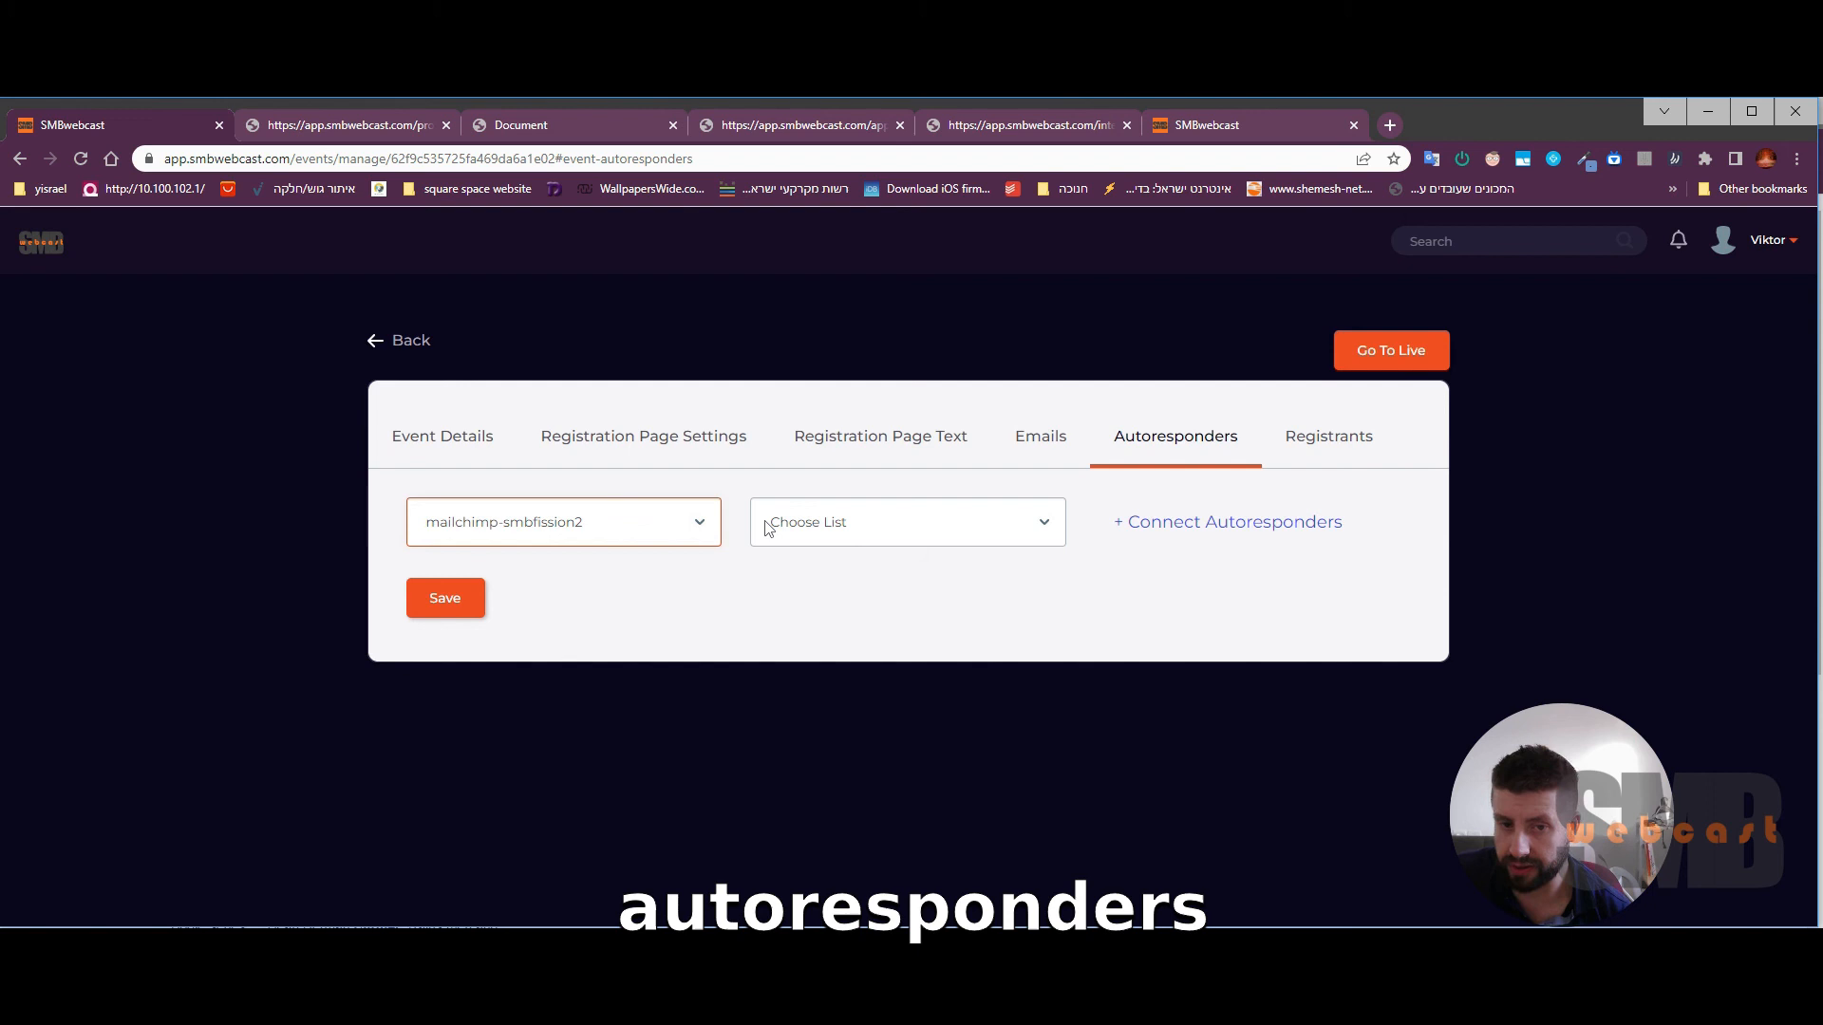
pyautogui.click(859, 532)
pyautogui.click(846, 574)
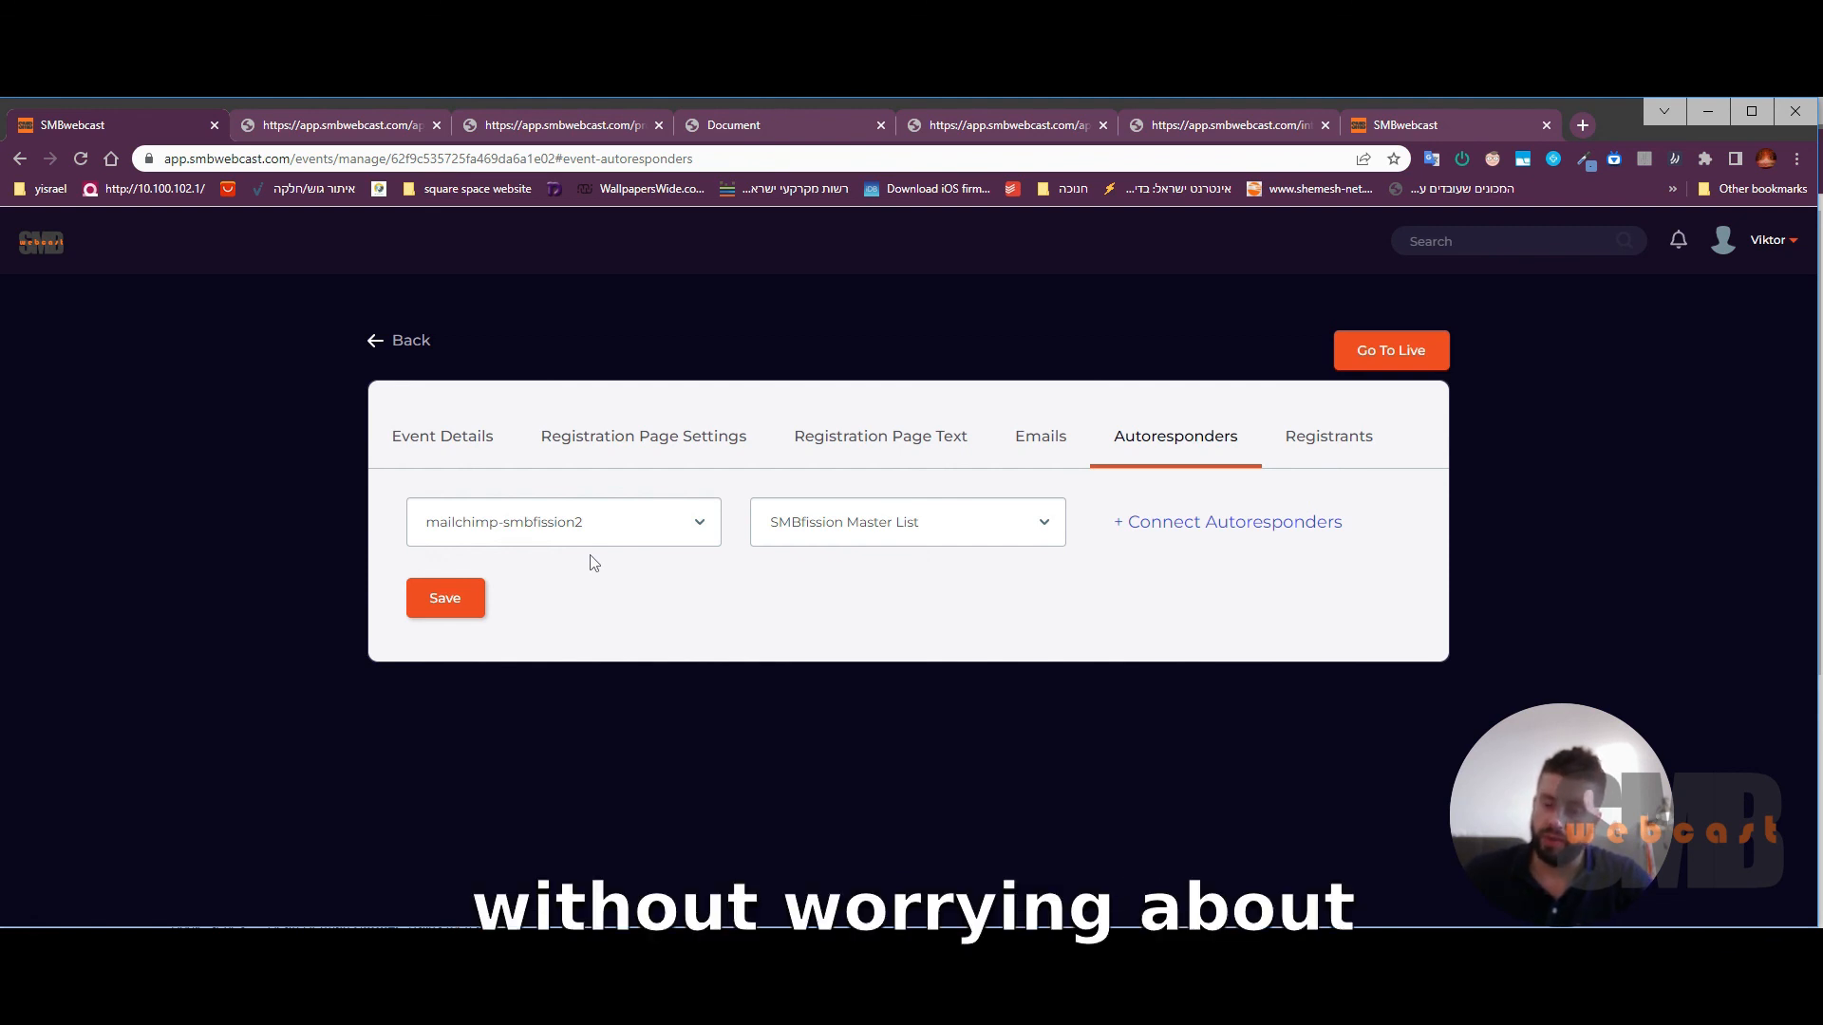
# Step: Check the event's registrants list and invitation options, and leave the event's management page
pyautogui.click(1327, 437)
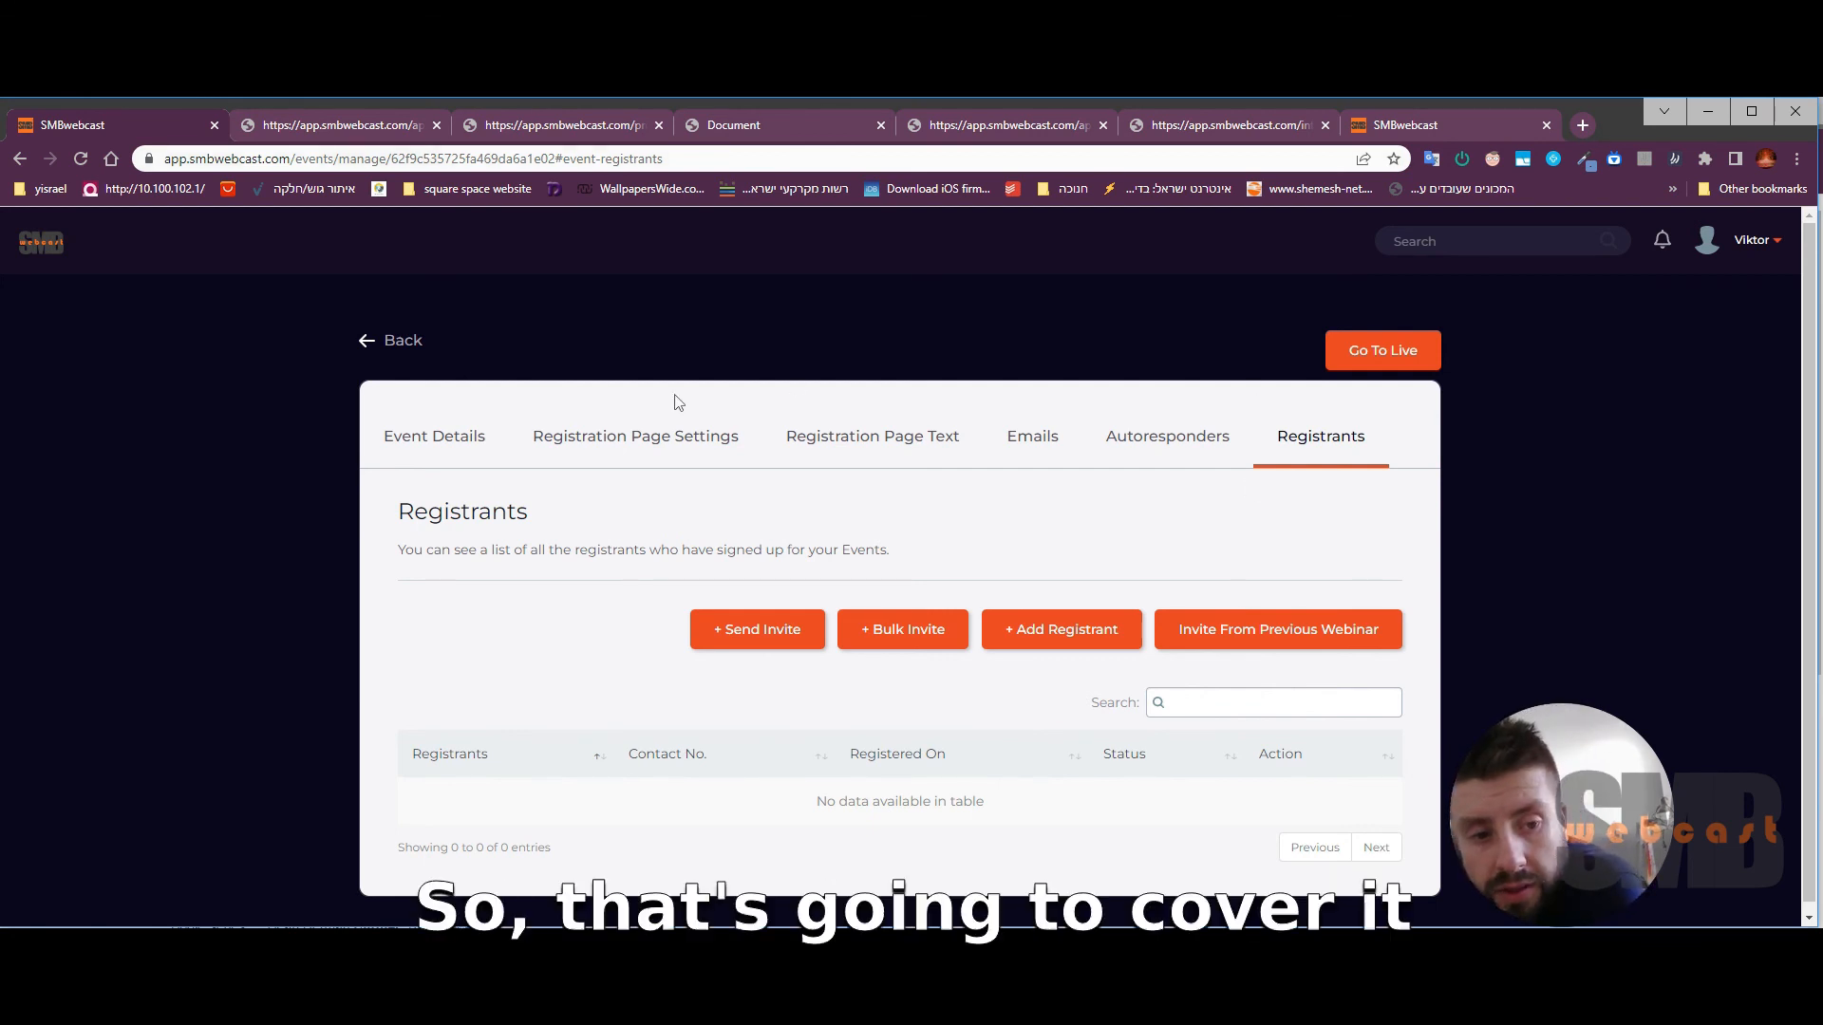
pyautogui.click(372, 346)
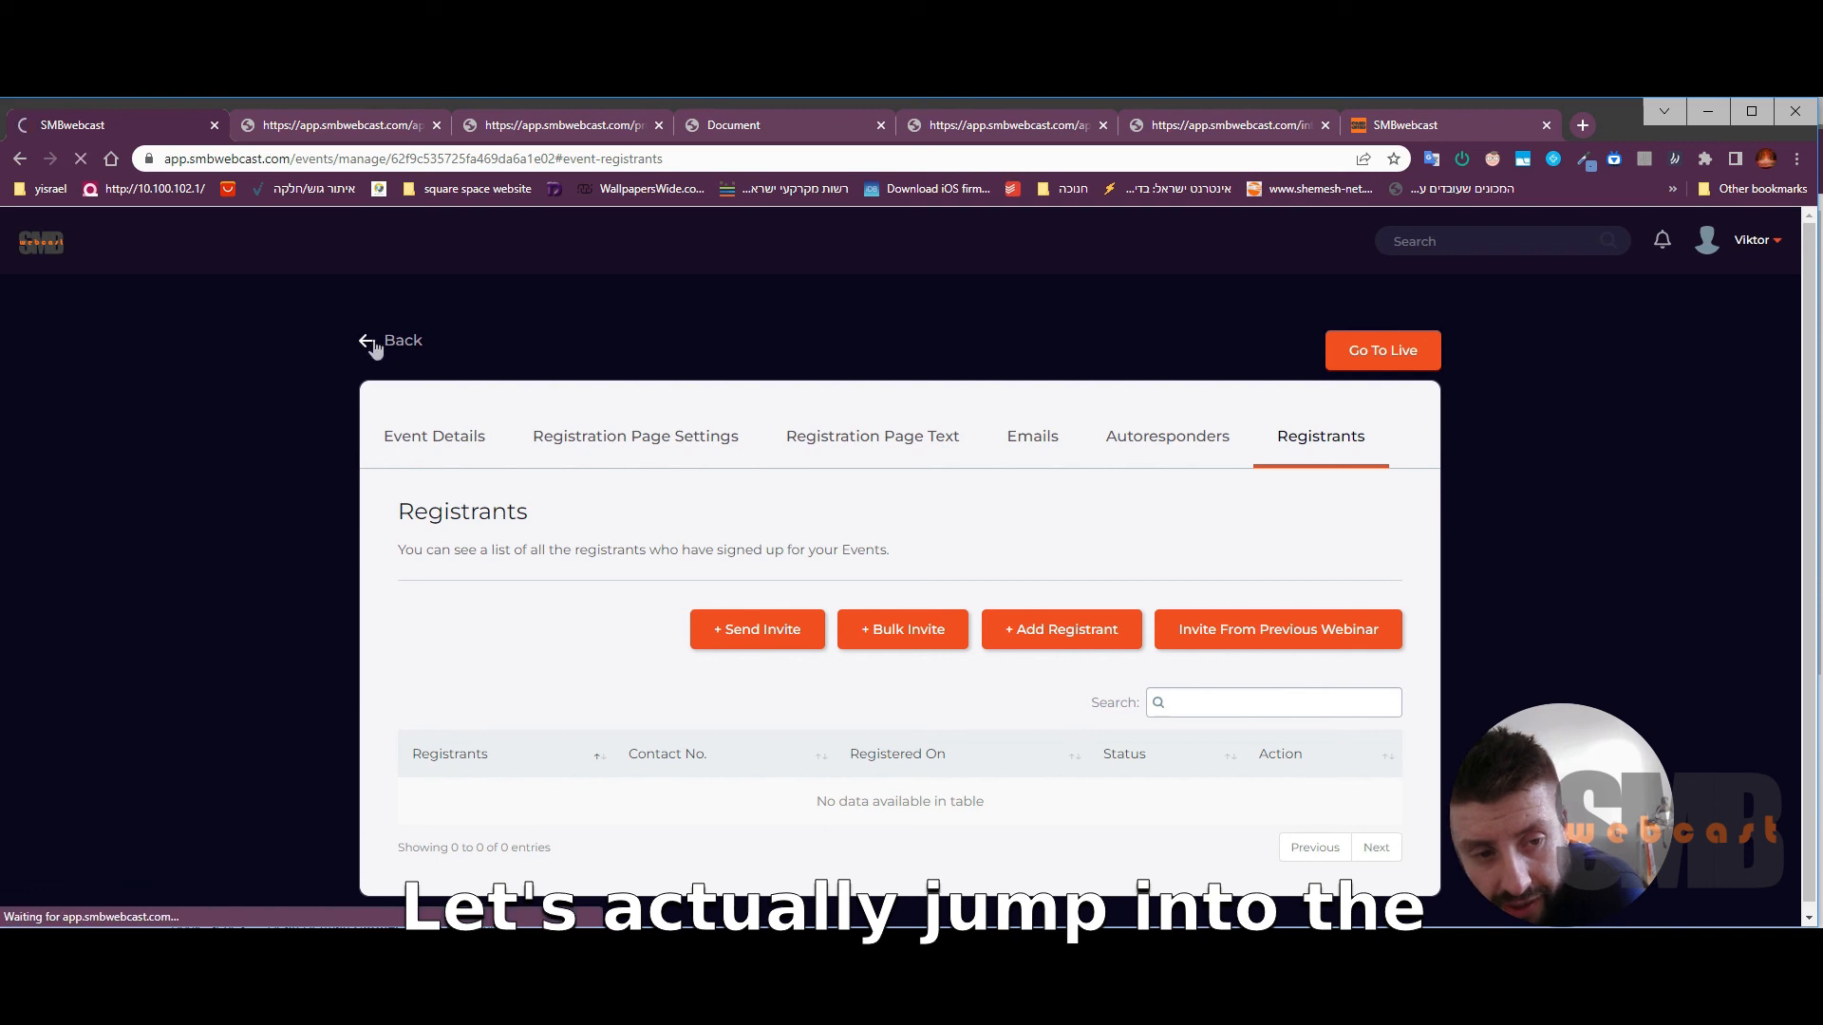